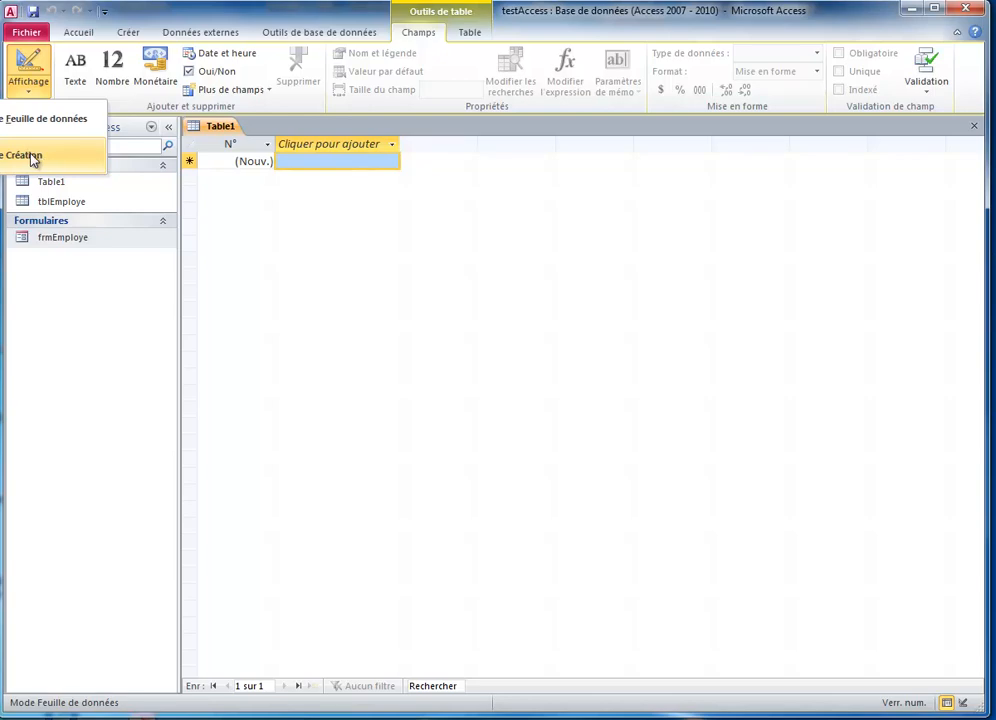
Step: Switch the new table to Design view, saving it under the name tblMateriel
left_click(38, 158)
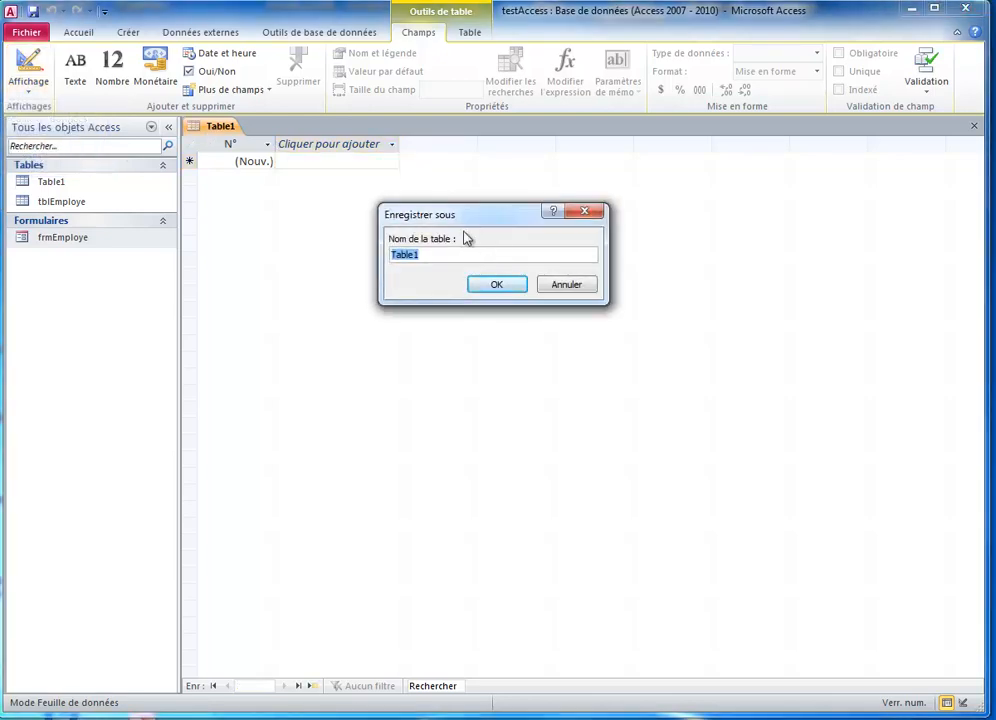
type("tblMateriel")
key("Return")
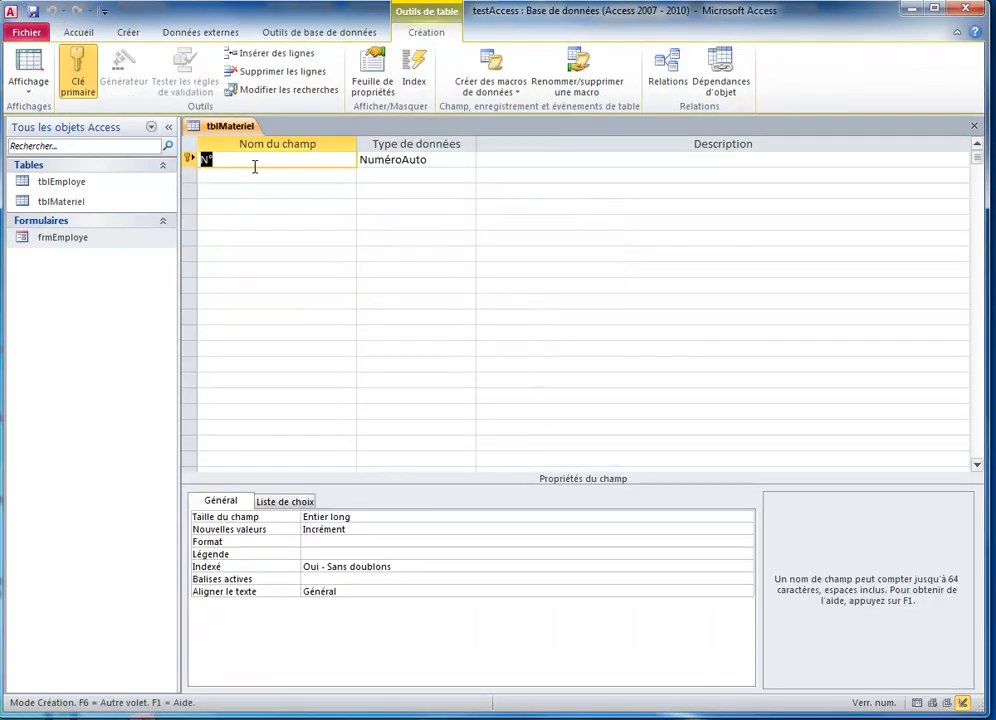
Step: Rename the table's primary key field to pkMateriel
type("pkMetariel")
key("BackSpace")
key("BackSpace")
key("BackSpace")
key("BackSpace")
key("BackSpace")
key("BackSpace")
key("BackSpace")
type("ateriel")
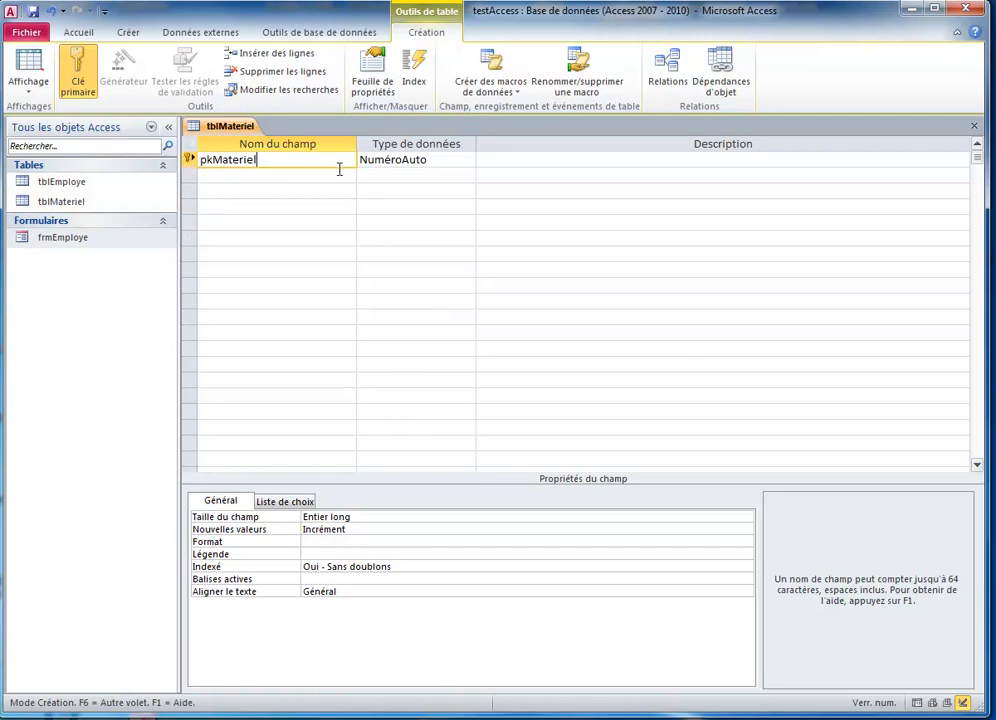
left_click(418, 160)
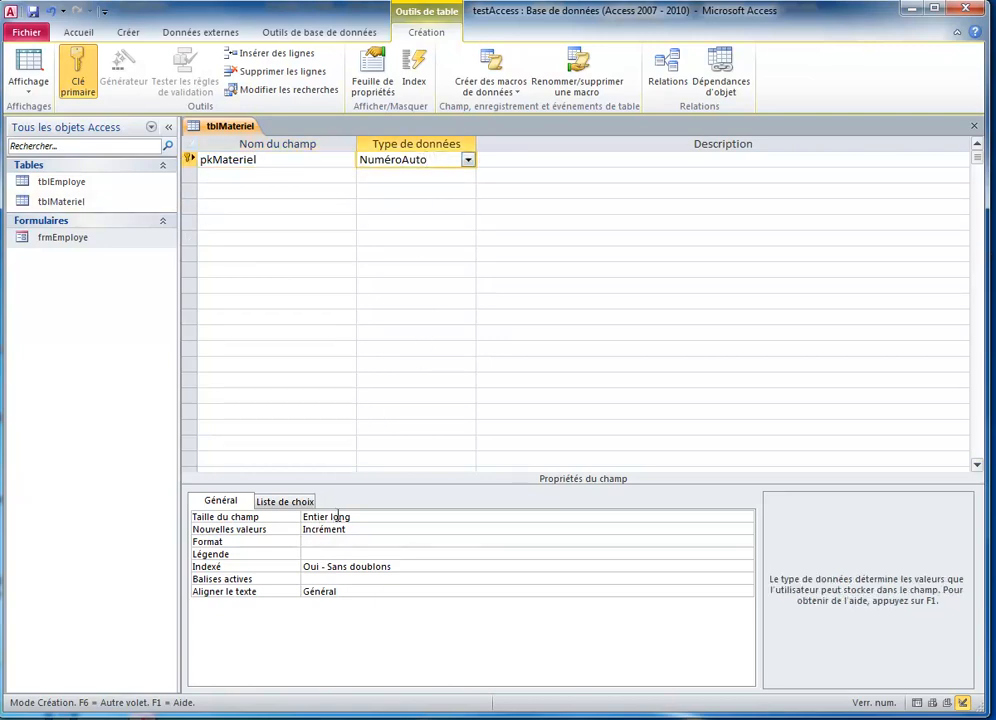
Step: Add a Texte field named NoSerie with the caption "Numéro de série"
left_click(276, 178)
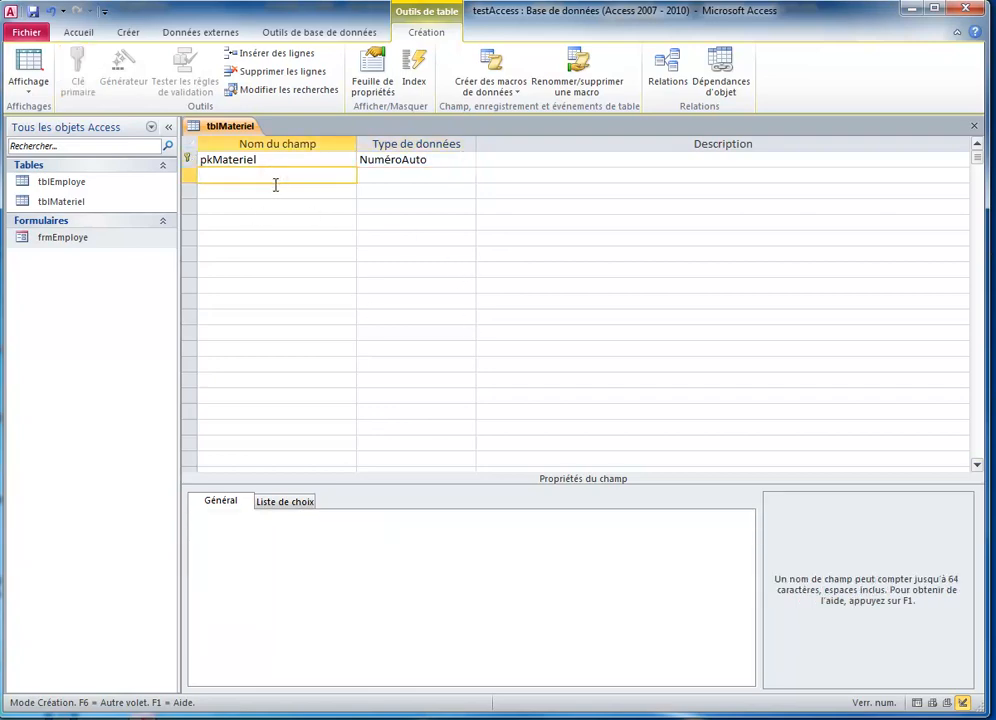
type("noserie")
key("BackSpace")
key("BackSpace")
key("BackSpace")
key("BackSpace")
key("BackSpace")
type("Serie")
left_click(456, 173)
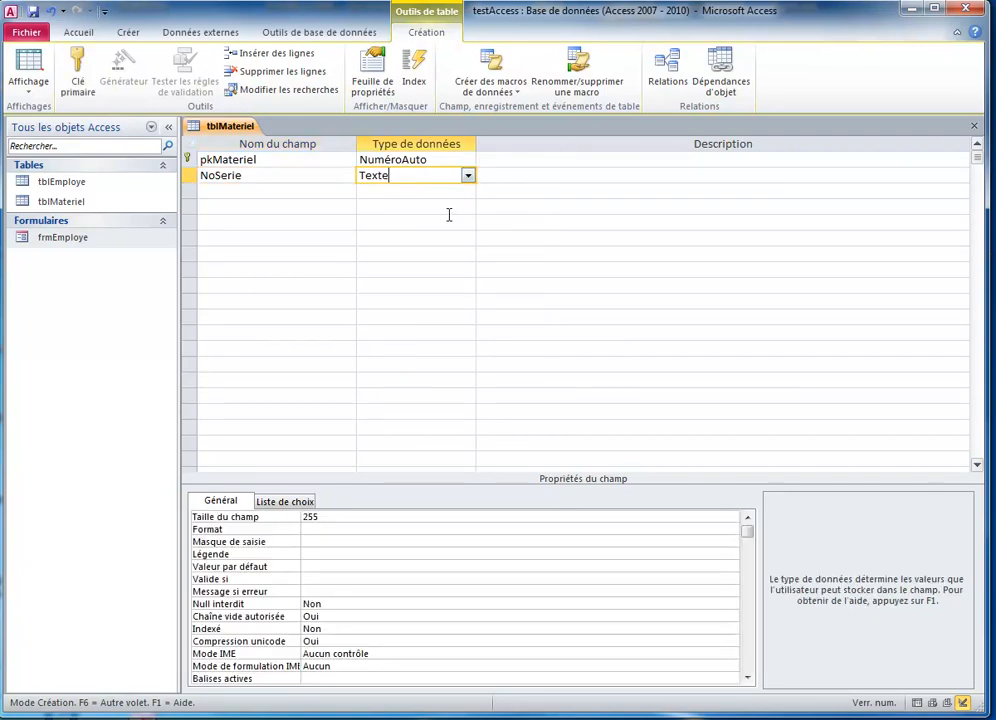
left_click(320, 552)
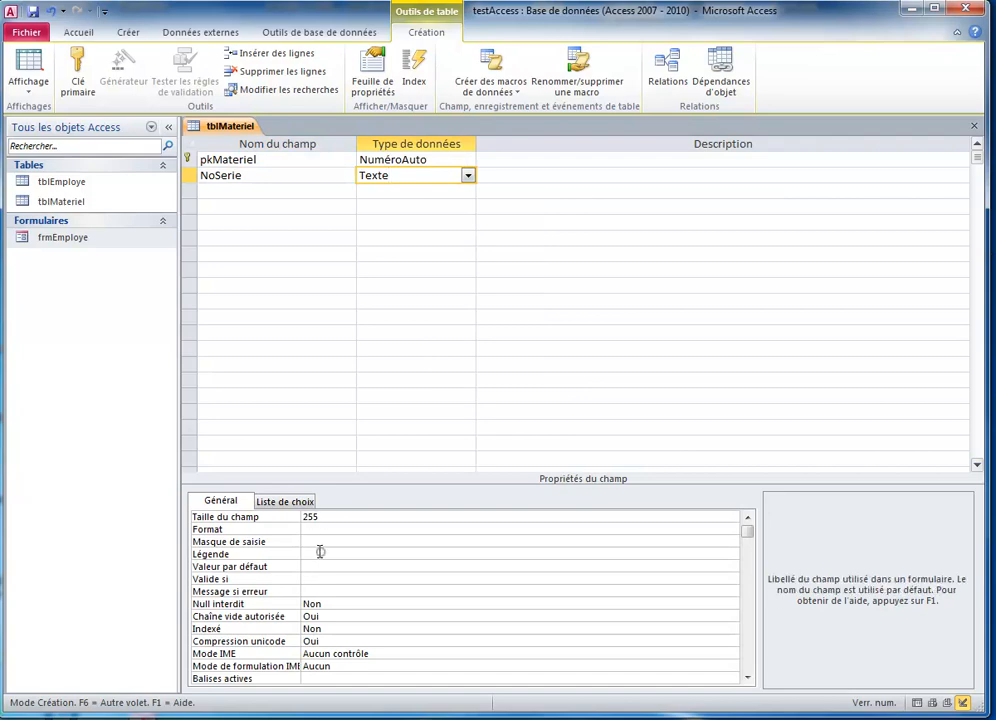
type("Num")
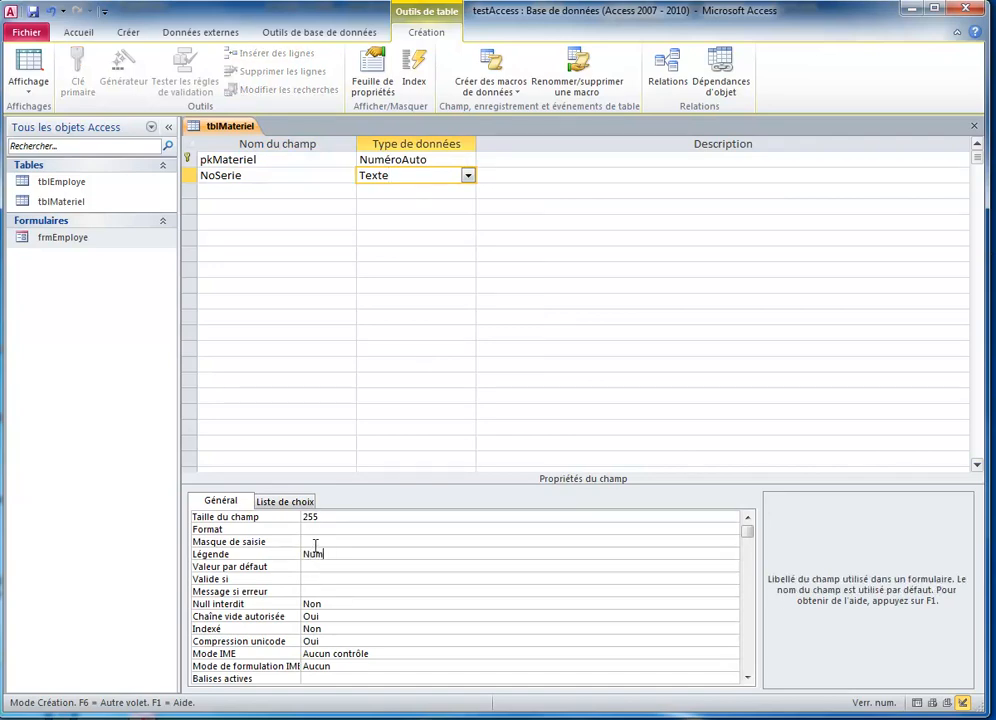
type("éro de série")
Step: Add a third field named "Type de matériel" with the data type Texte
left_click(301, 191)
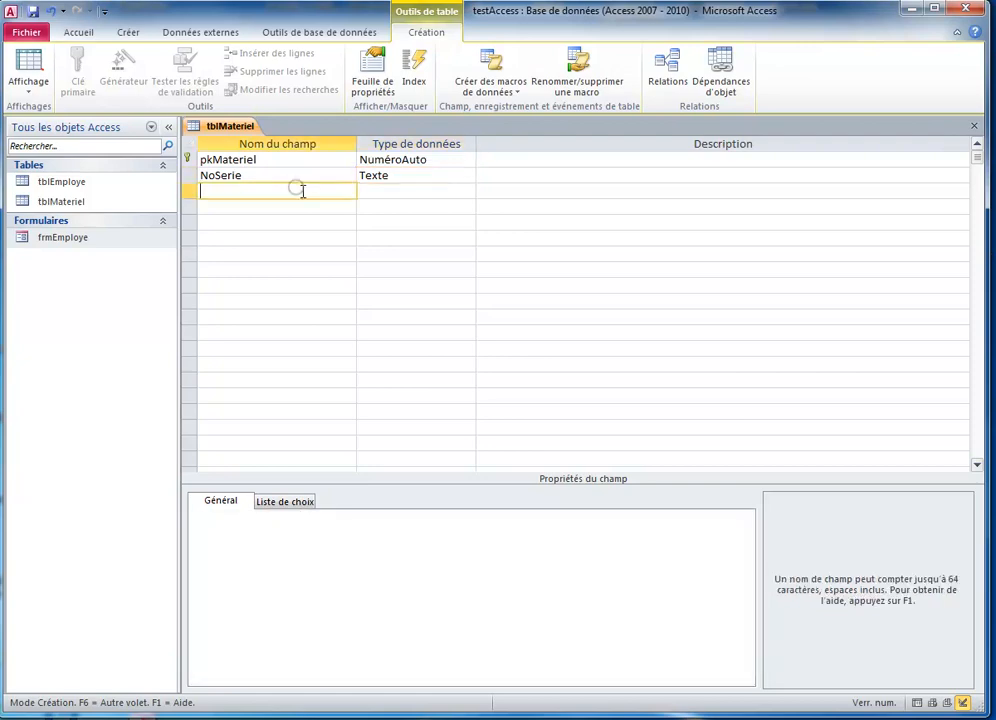
type("type")
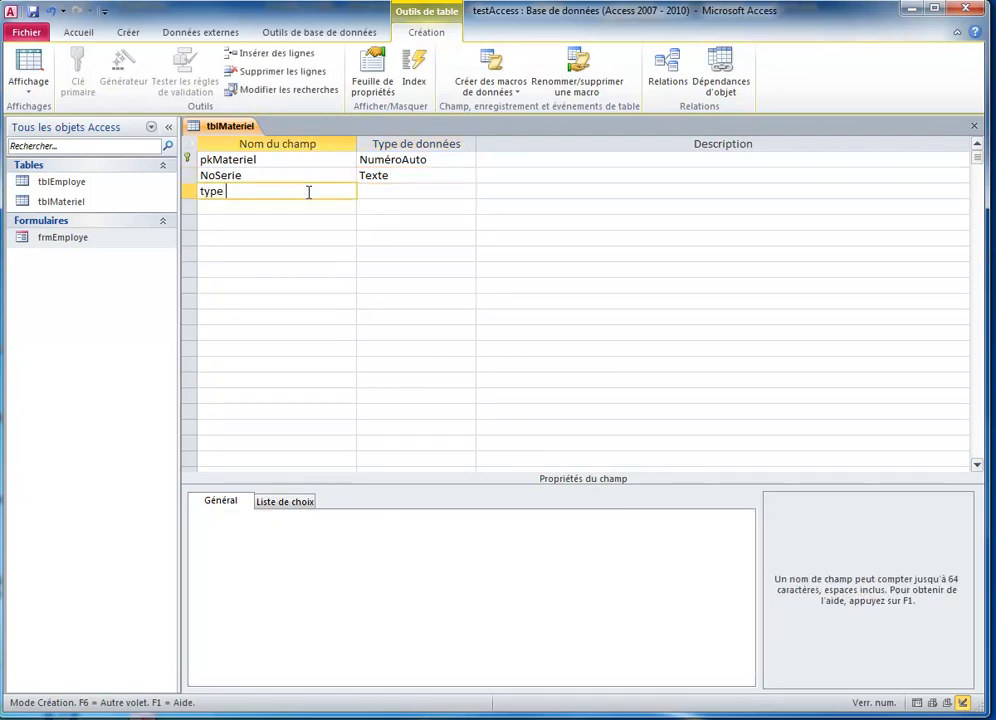
key("BackSpace")
key("BackSpace")
type("T")
type("Tyope")
key("BackSpace")
key("BackSpace")
key("BackSpace")
type("pe de matériel")
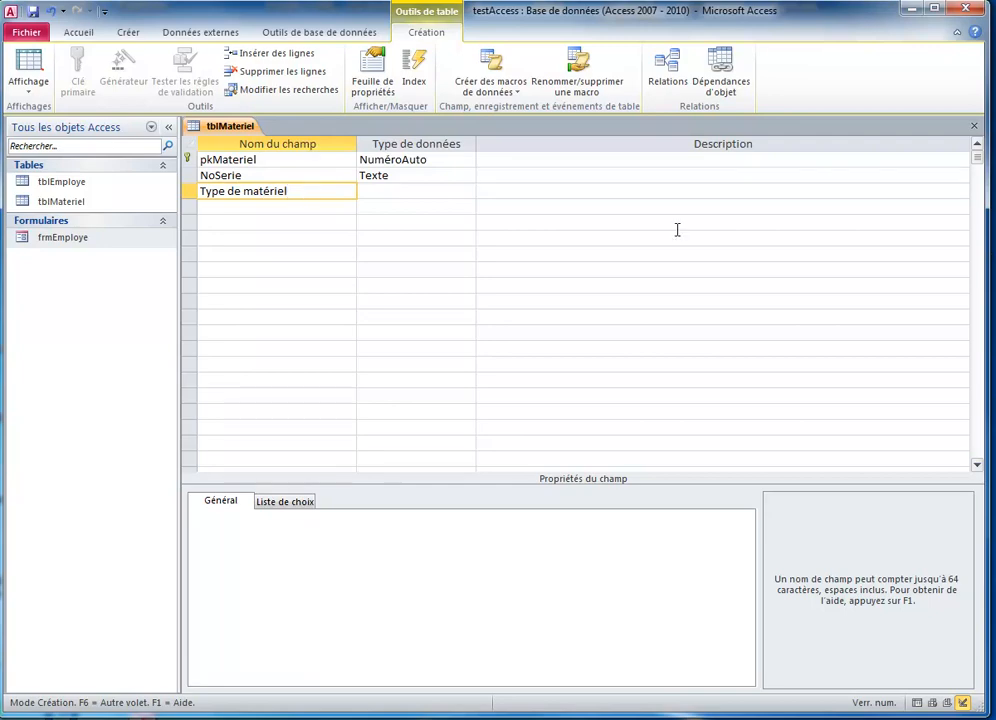
left_click(420, 196)
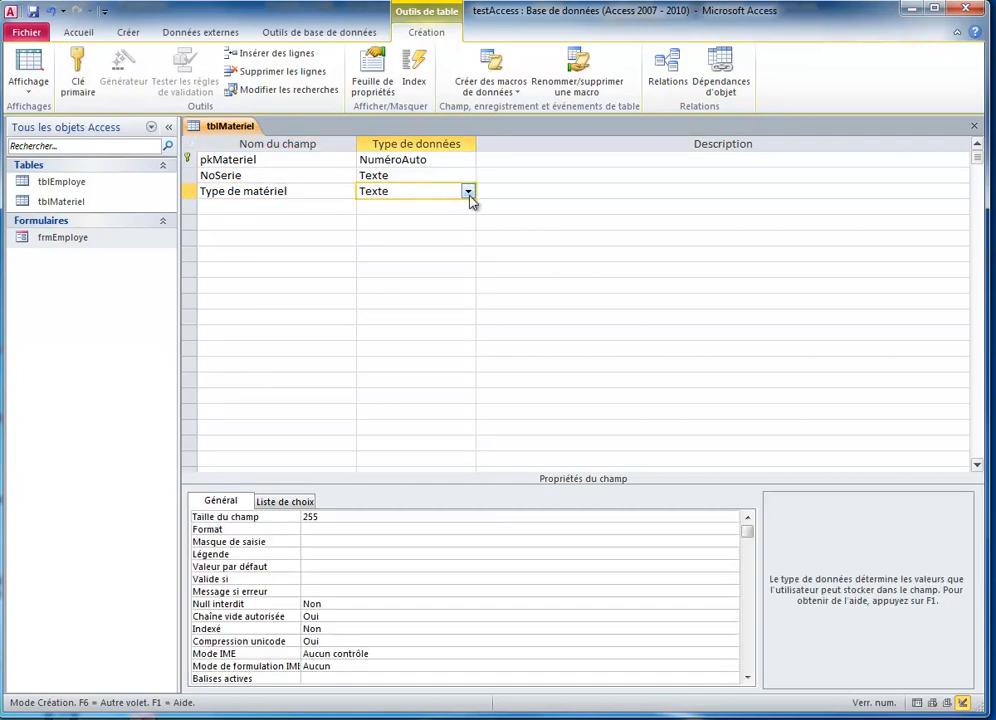
left_click(467, 191)
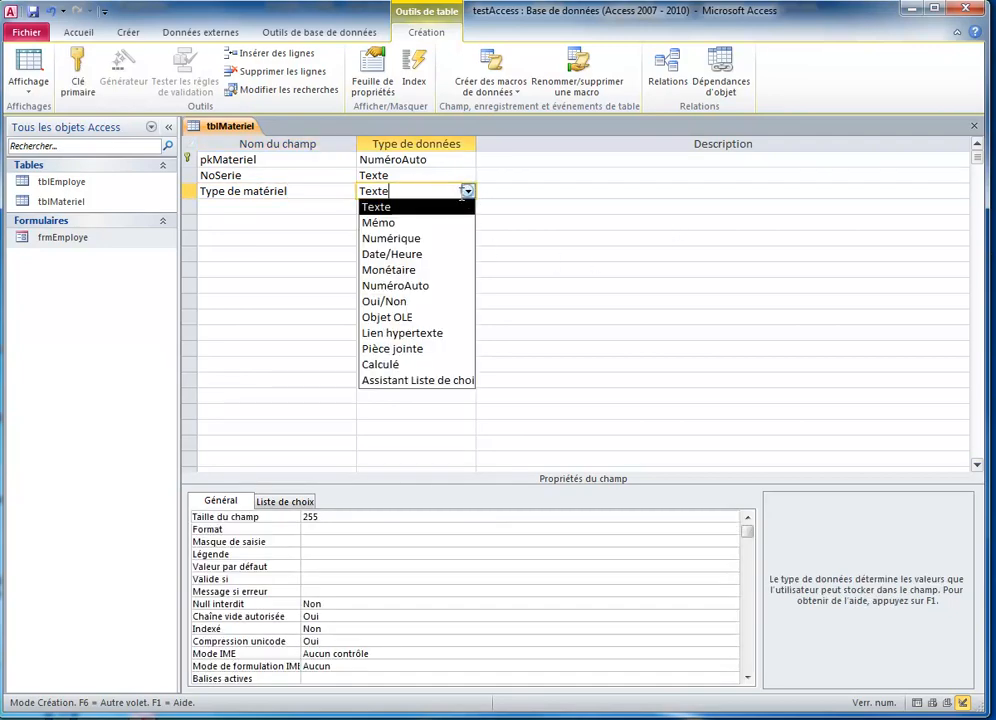
left_click(378, 207)
Step: Set the third field's size to 64 and its caption to "Type de matériel"
left_click(327, 520)
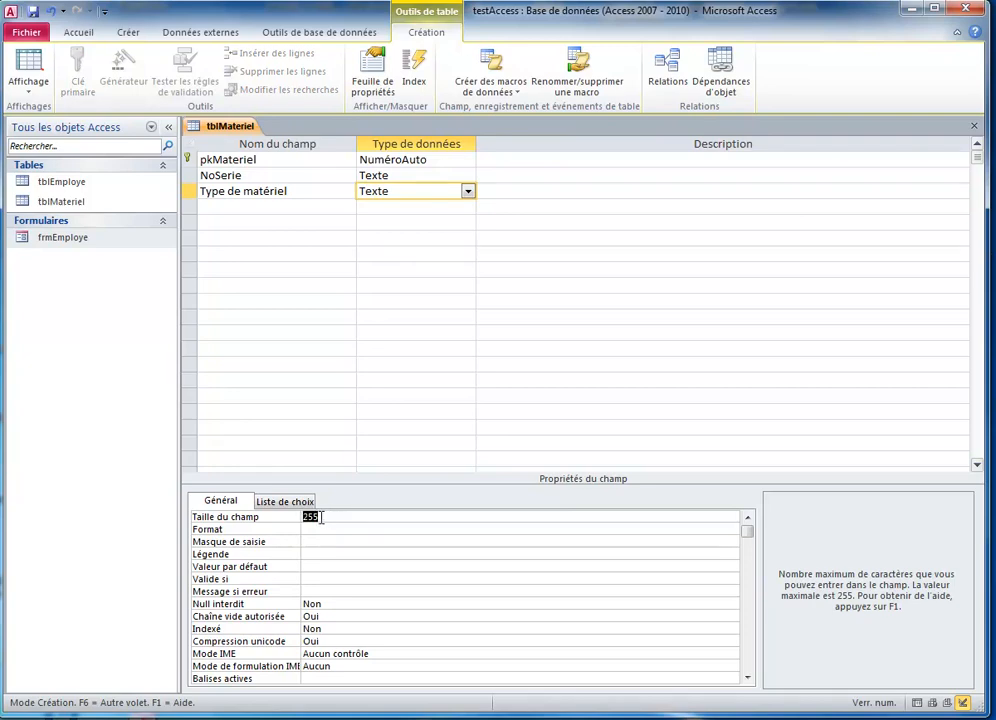
type("64")
left_click(332, 553)
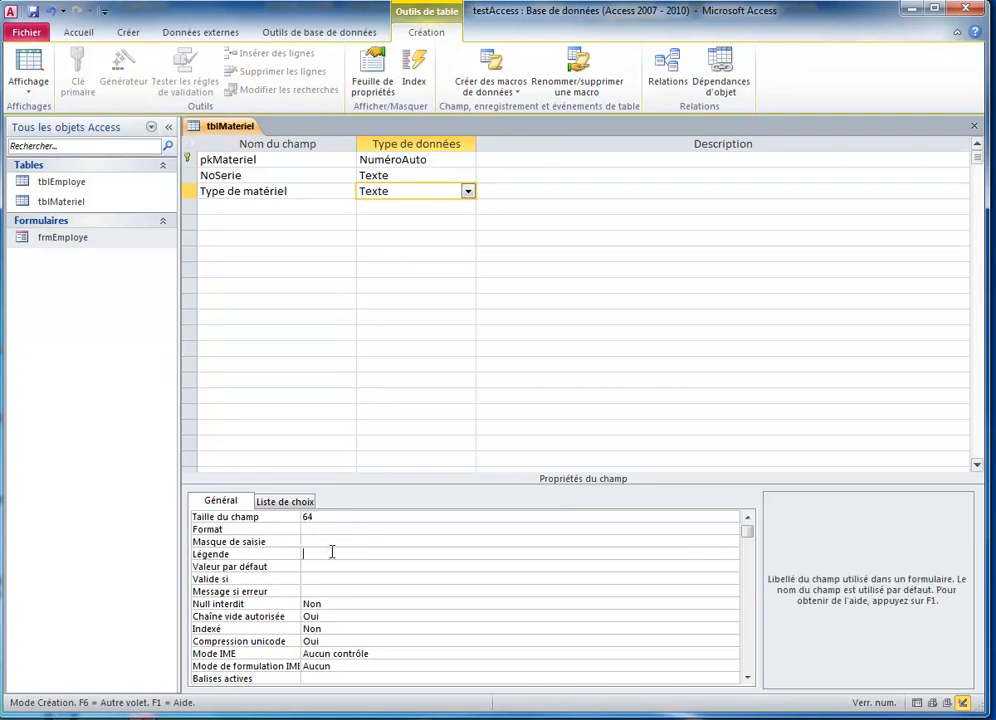
type("Type de matériel")
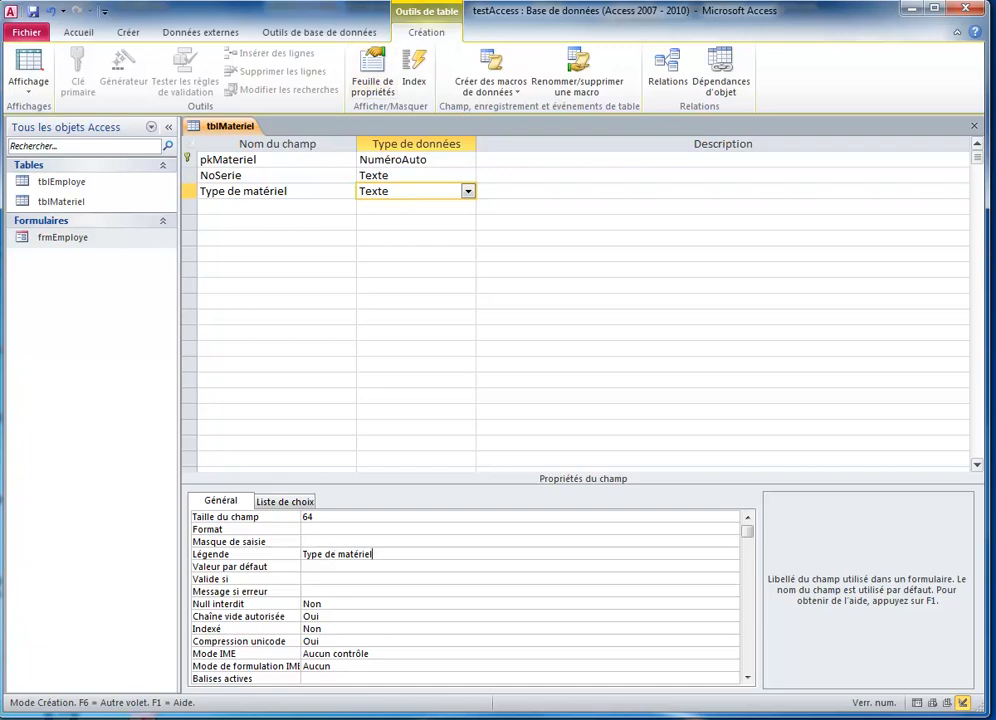
Step: Rename the "Type de matériel" field to TypeMateriel, without spaces or accents
left_click(228, 191)
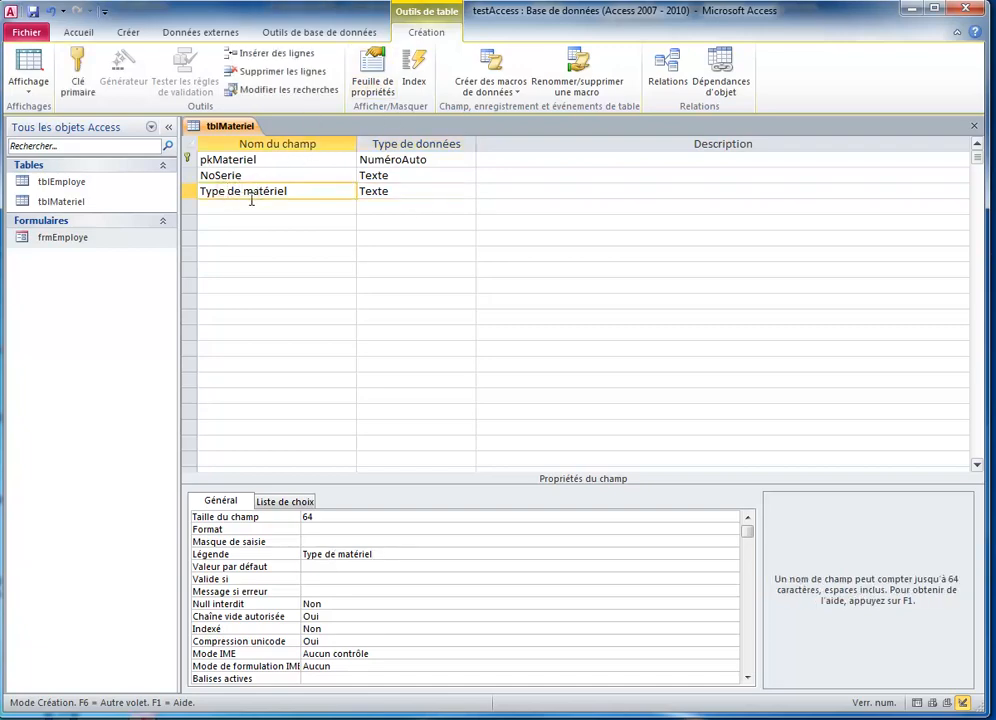
key("Delete")
key("Delete")
key("Delete")
key("Delete")
key("BackSpace")
type("M")
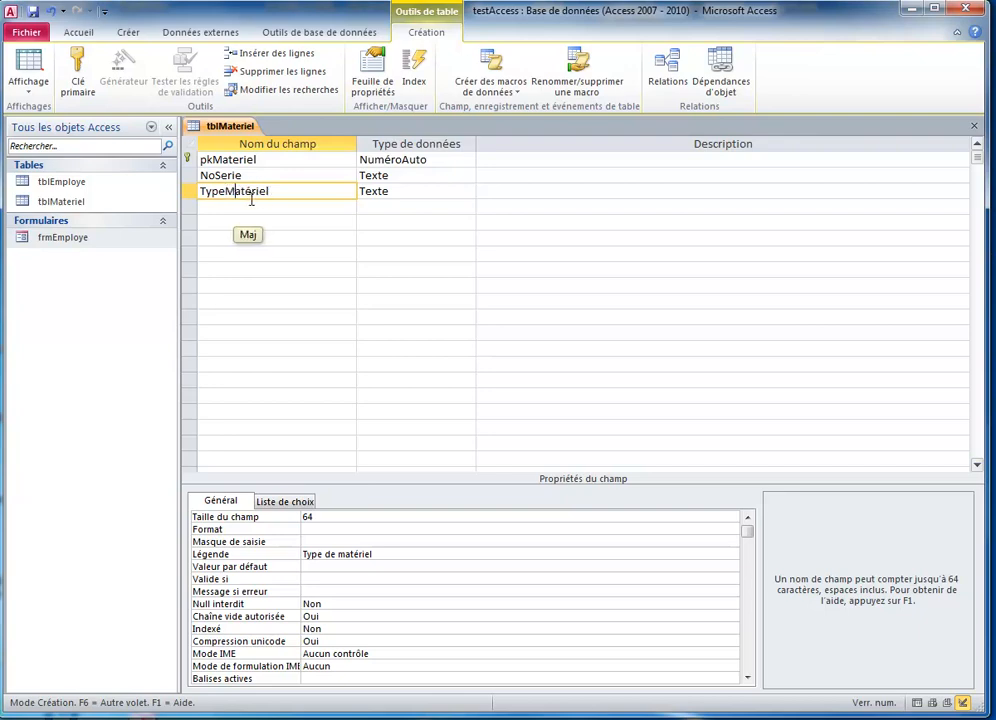
key("BackSpace")
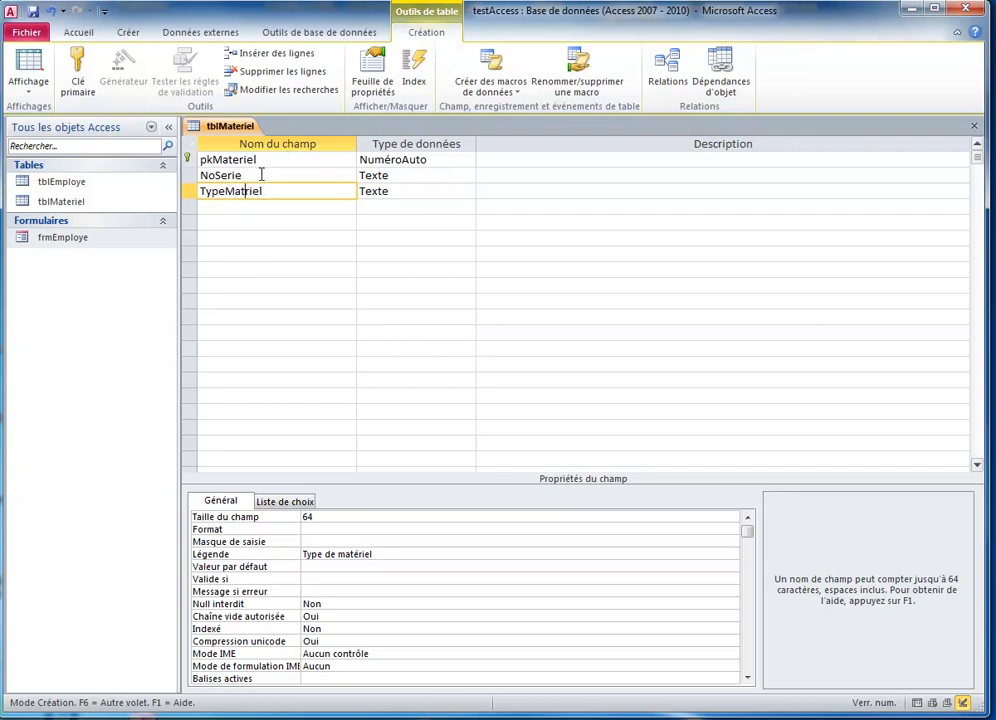
type("e")
left_click(268, 212)
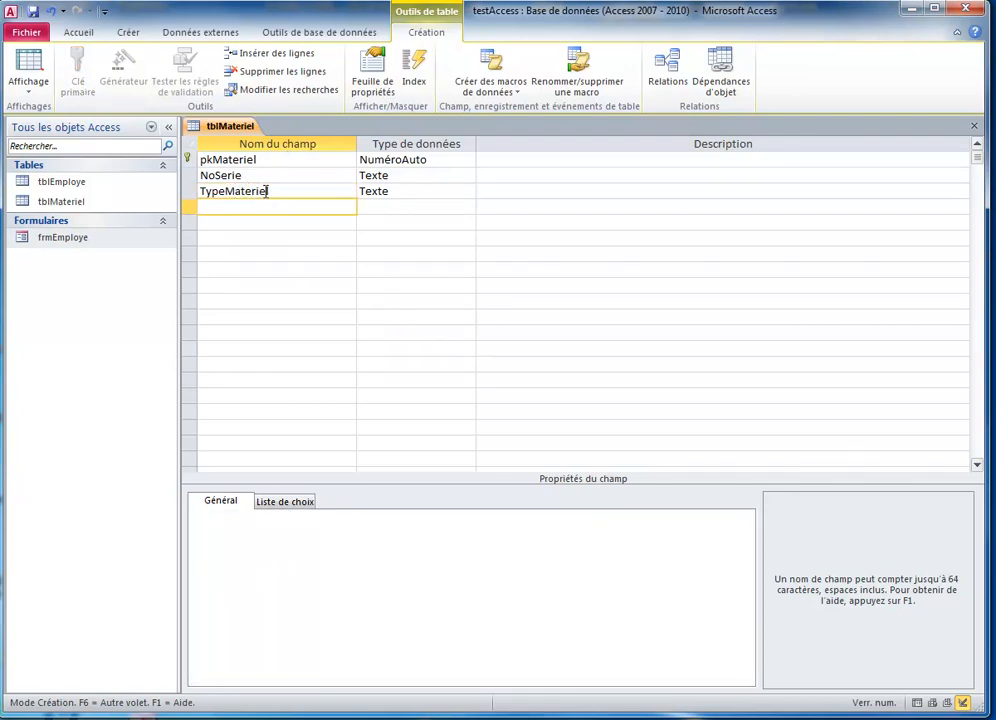
Step: Make TypeMateriel display as a Zone de liste déroulante with Liste valeurs as its source type
left_click(269, 194)
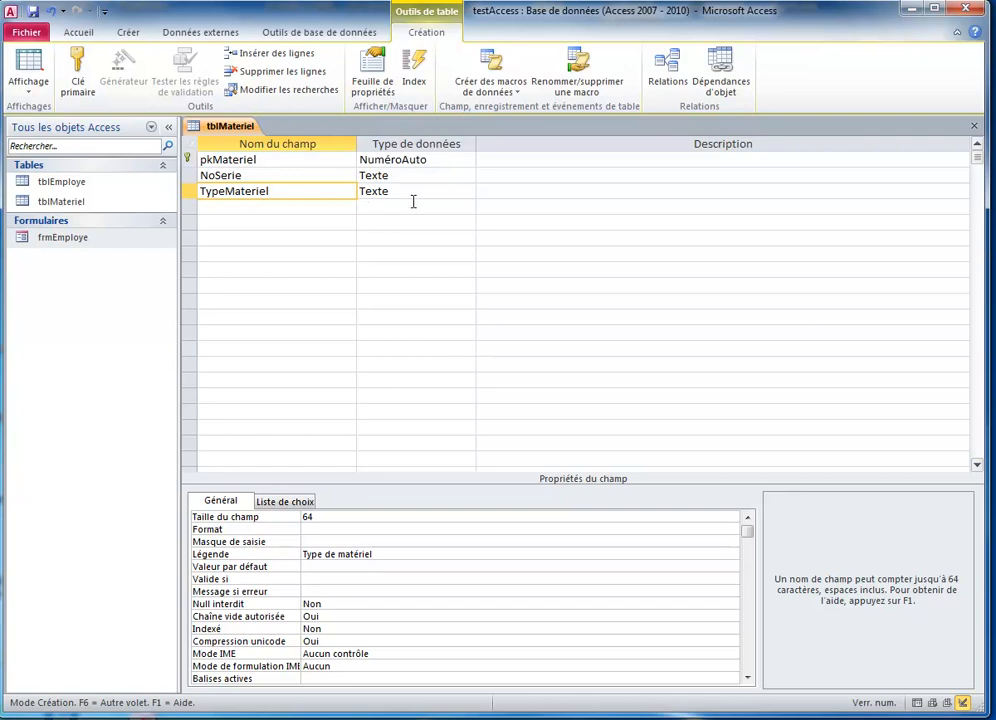
left_click(285, 503)
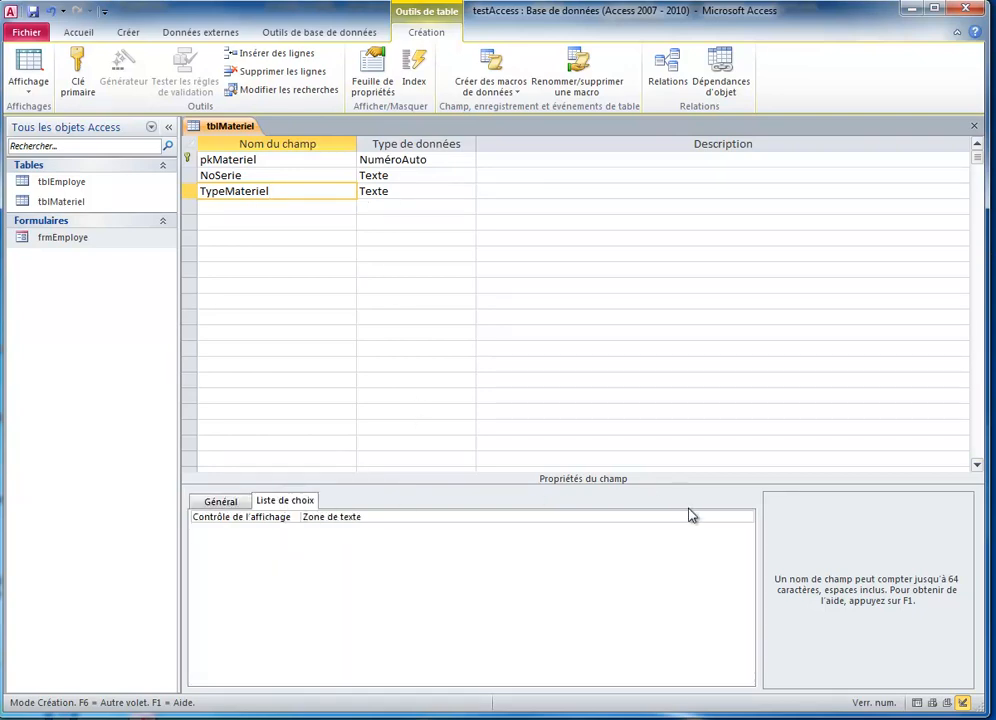
left_click(734, 521)
left_click(746, 518)
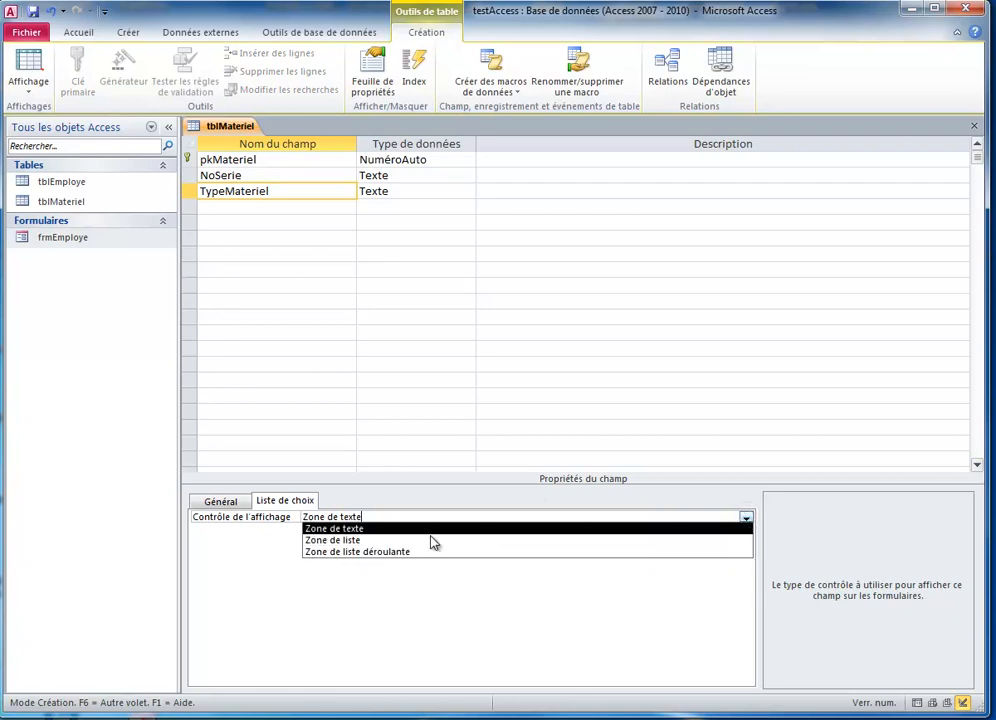
left_click(381, 552)
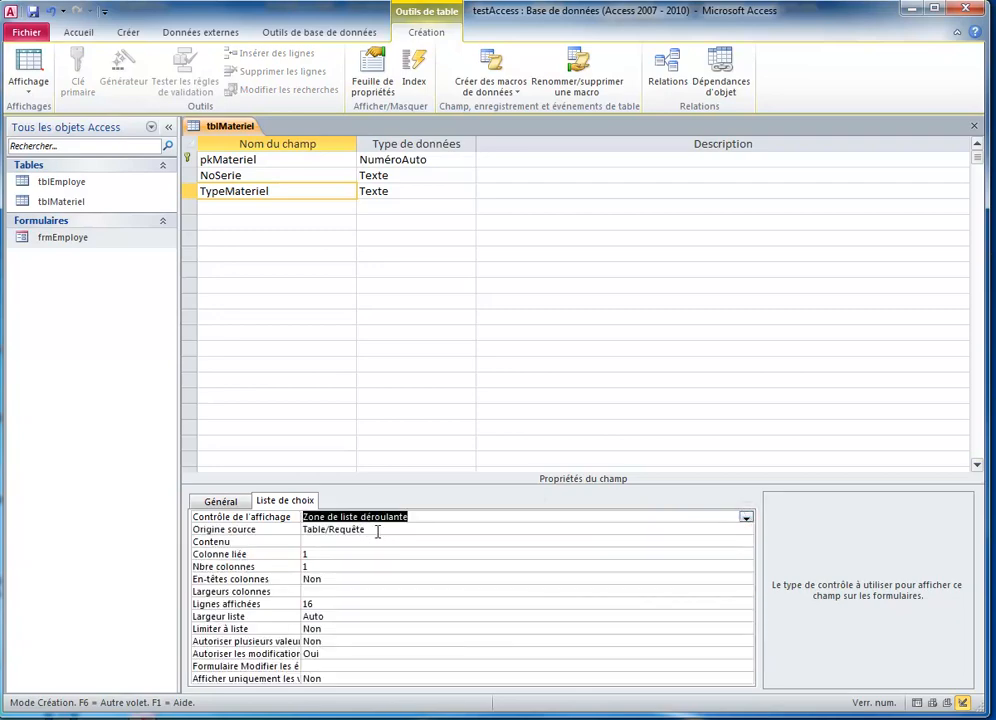
left_click(378, 531)
left_click(744, 535)
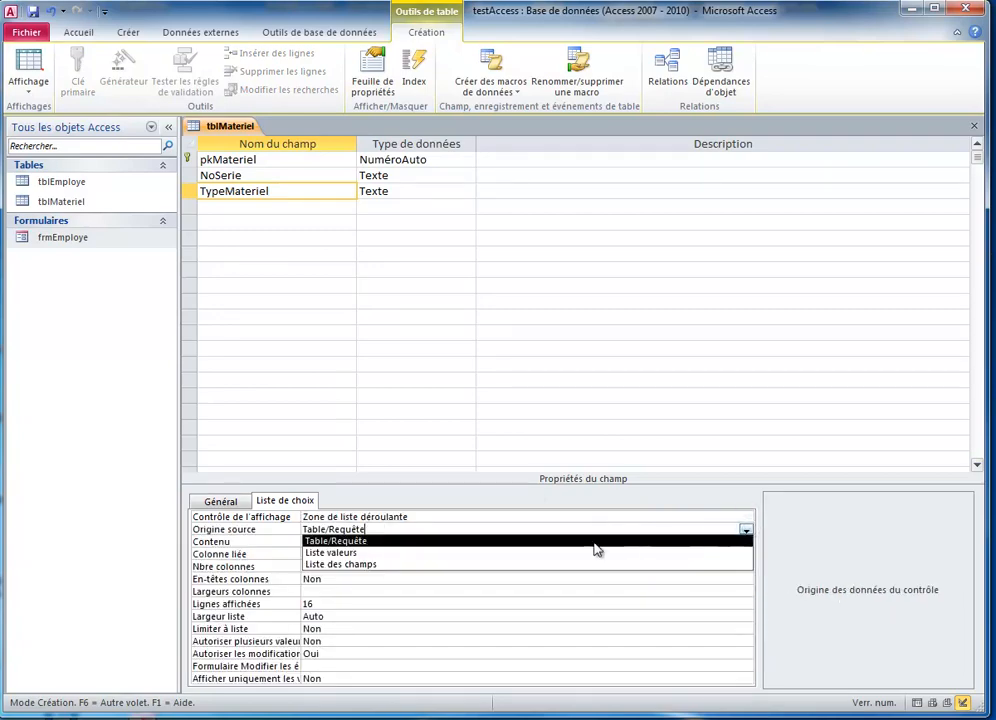
left_click(525, 555)
Step: Enter Ordinateur;Écran;Téléphone;"Tablette tactile" as the TypeMateriel list contents, and save and close the table
left_click(399, 541)
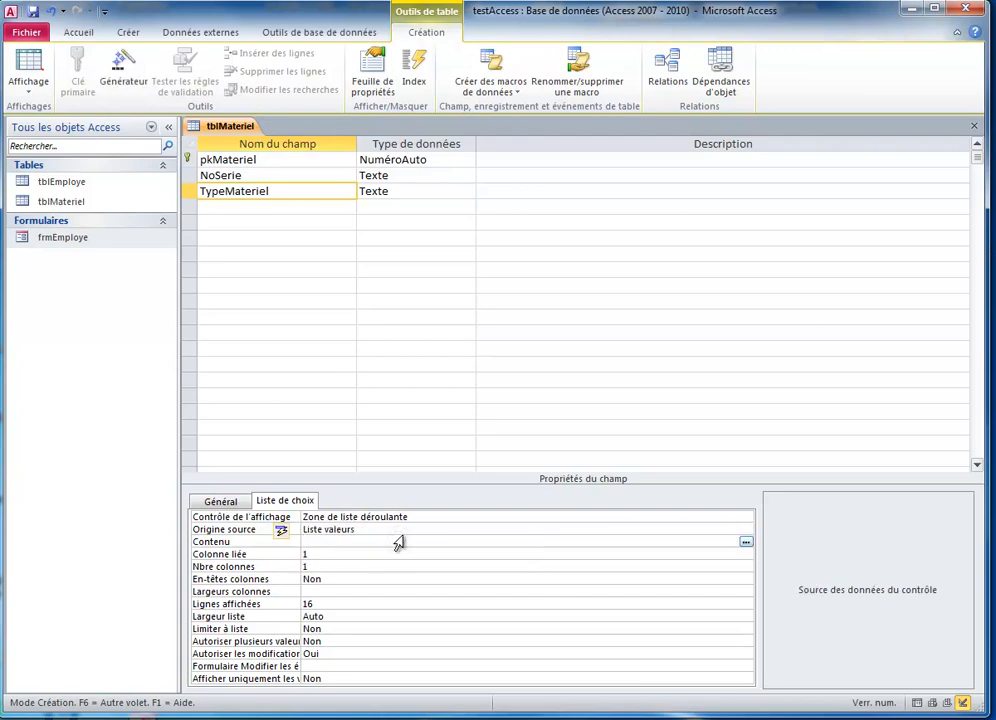
type("Ordinateur;Éc")
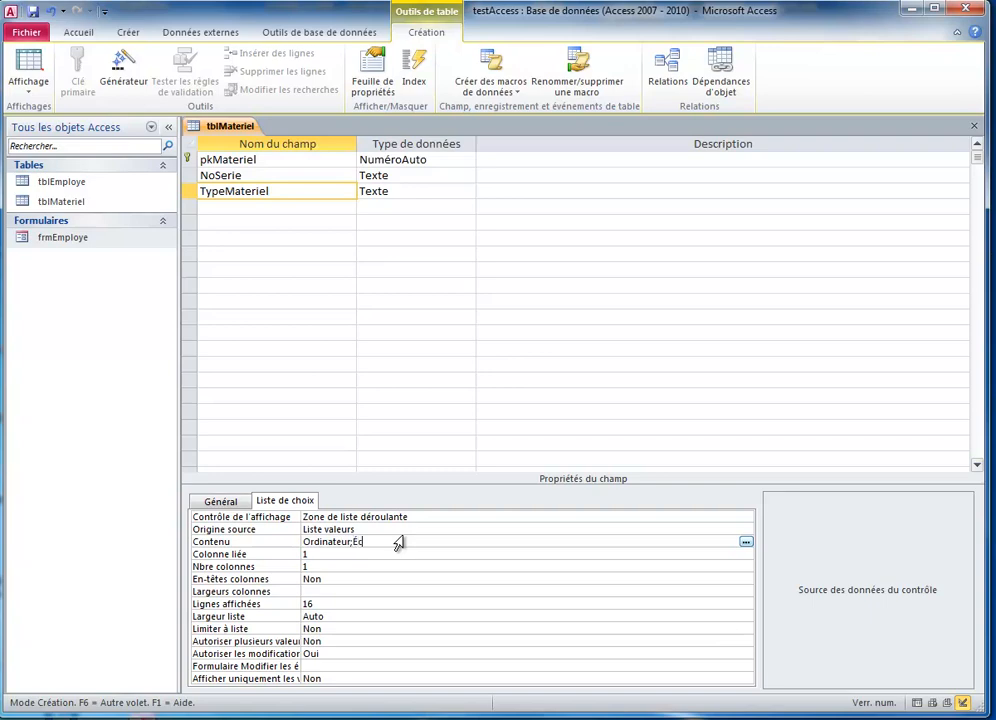
key("BackSpace")
key("BackSpace")
type("ran")
type("e;Tablette tactile")
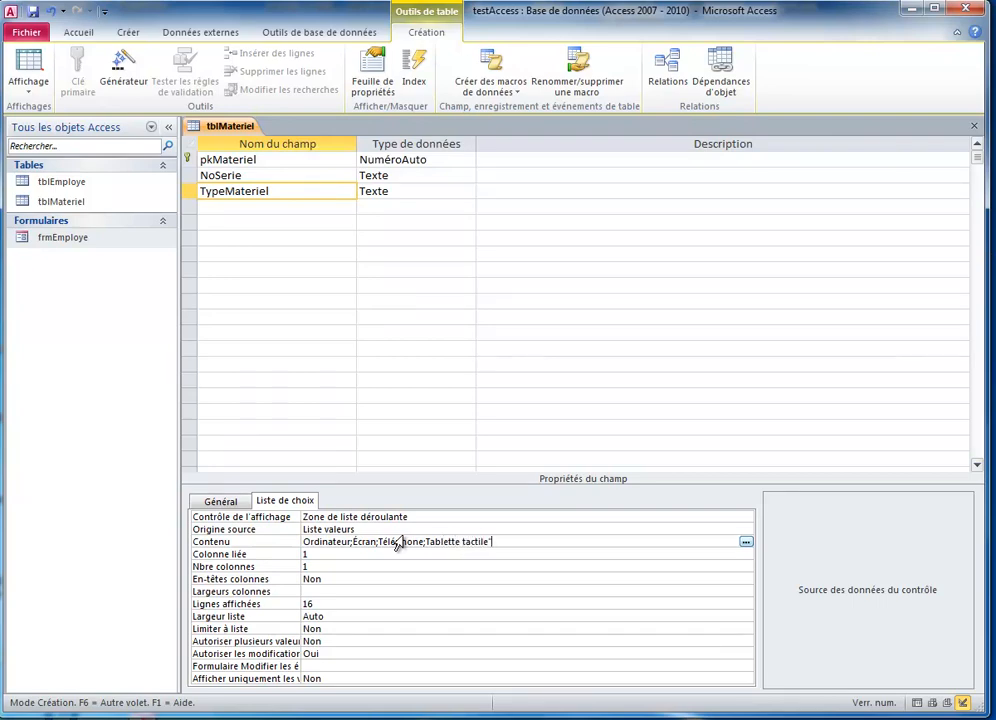
key("BackSpace")
type("\"")
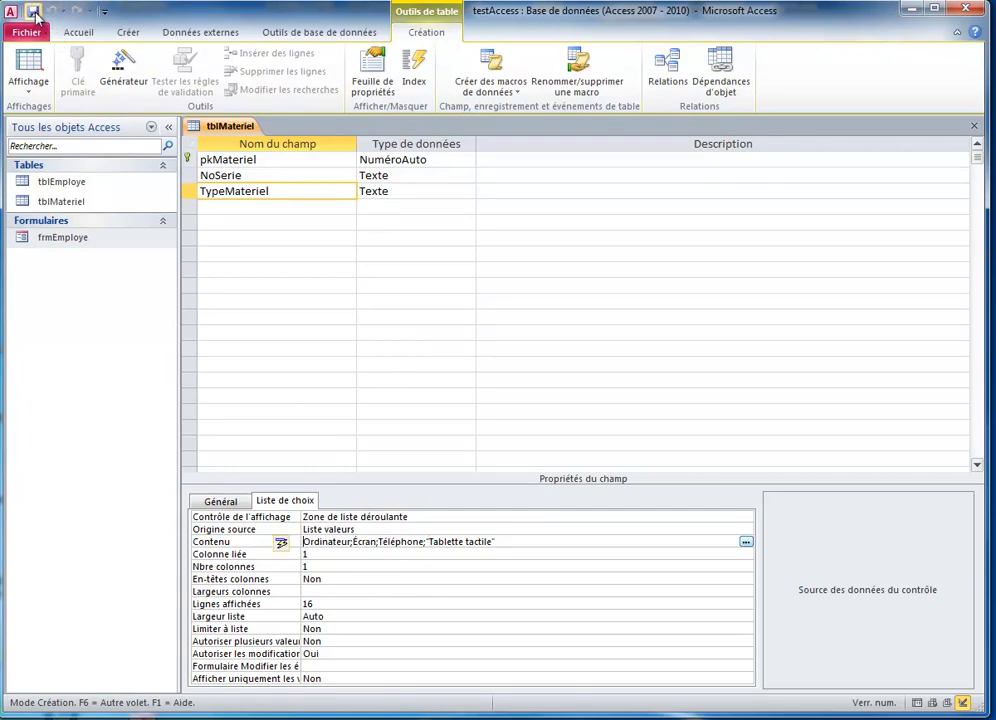
left_click(975, 130)
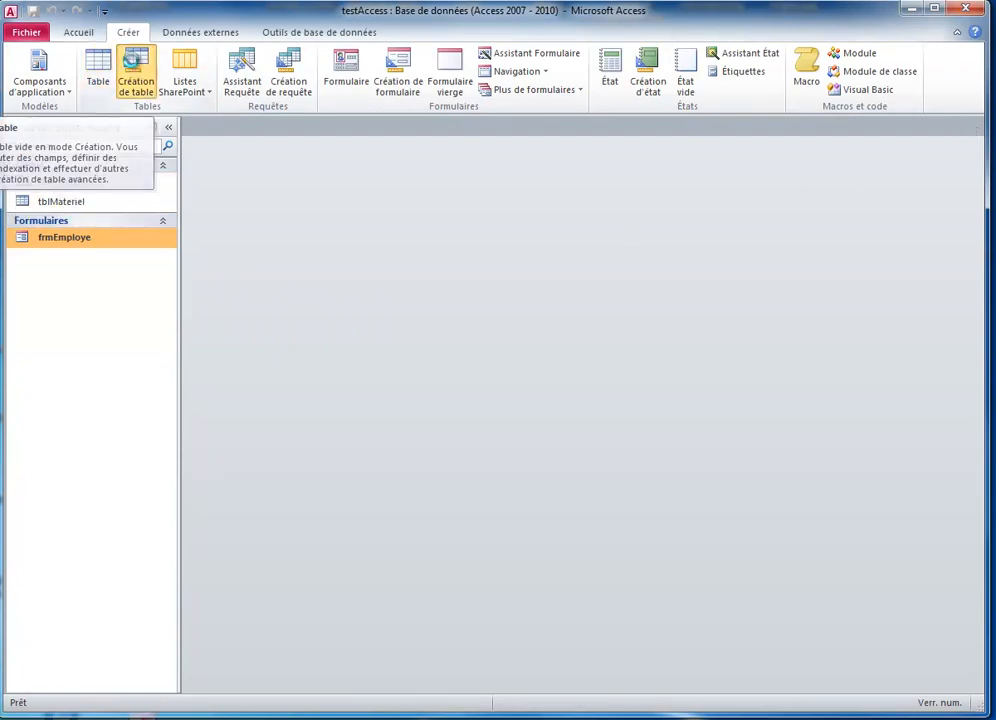
Step: Create a new table in design mode with a first field named pkPret of data type NuméroAuto
left_click(135, 66)
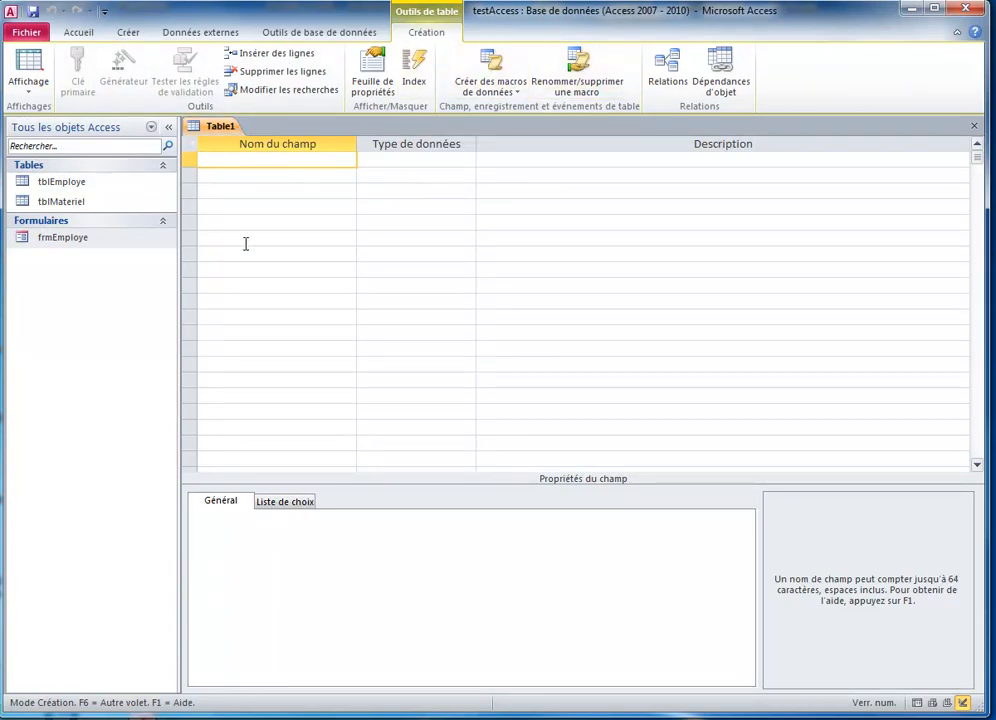
type("pkPret")
left_click(466, 161)
left_click(467, 160)
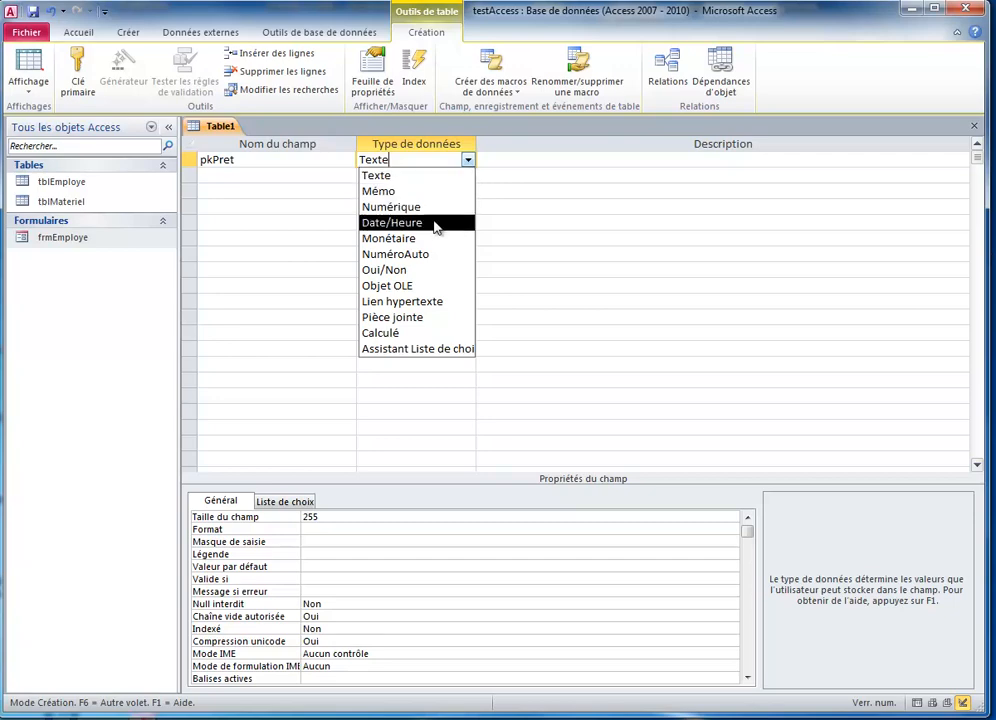
left_click(369, 253)
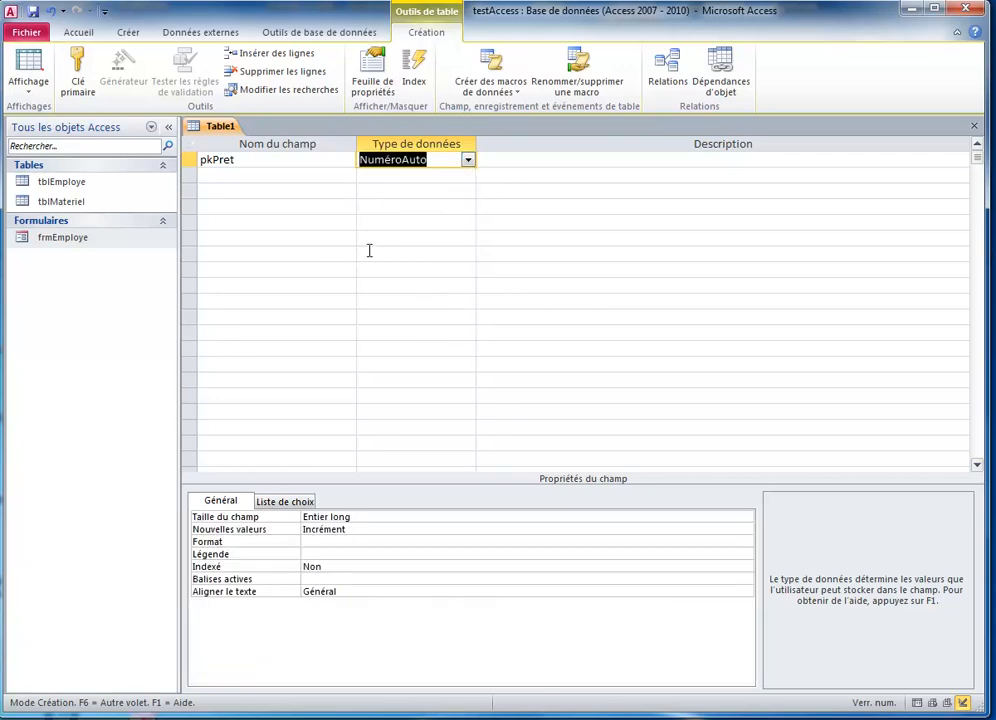
Step: Index pkPret with Oui - Sans doublons and make it the table's primary key
left_click(369, 516)
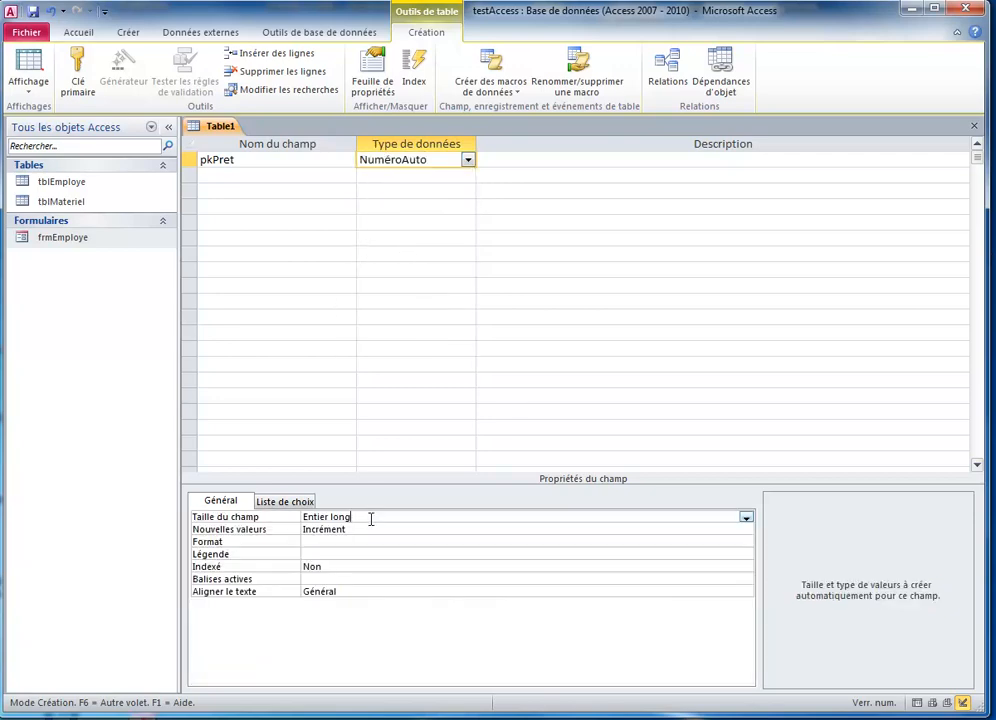
left_click(747, 519)
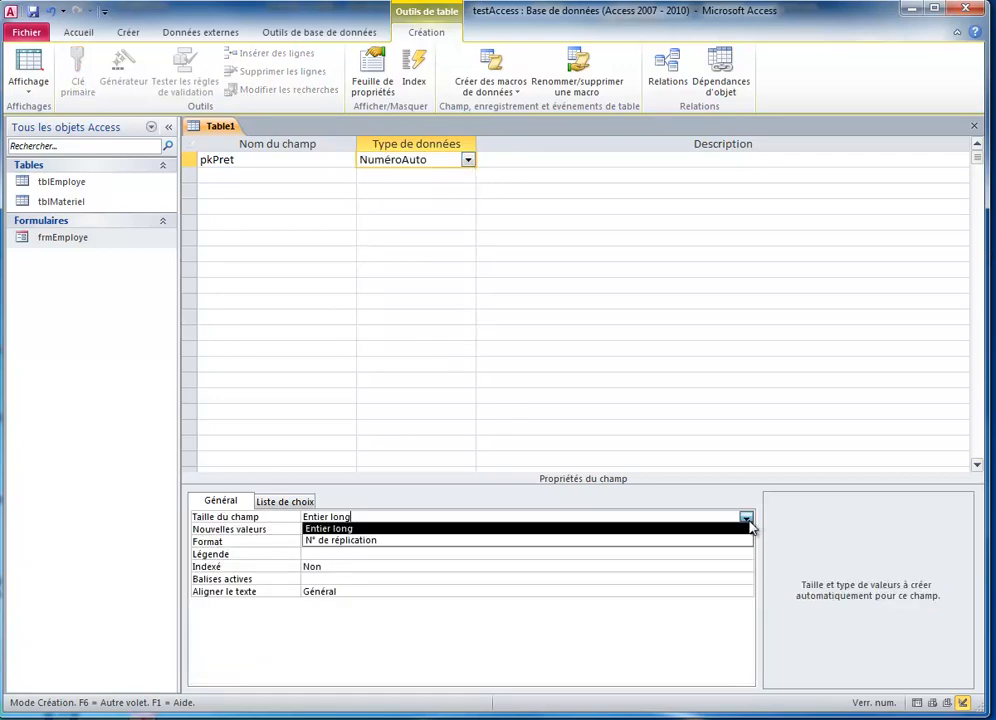
left_click(287, 530)
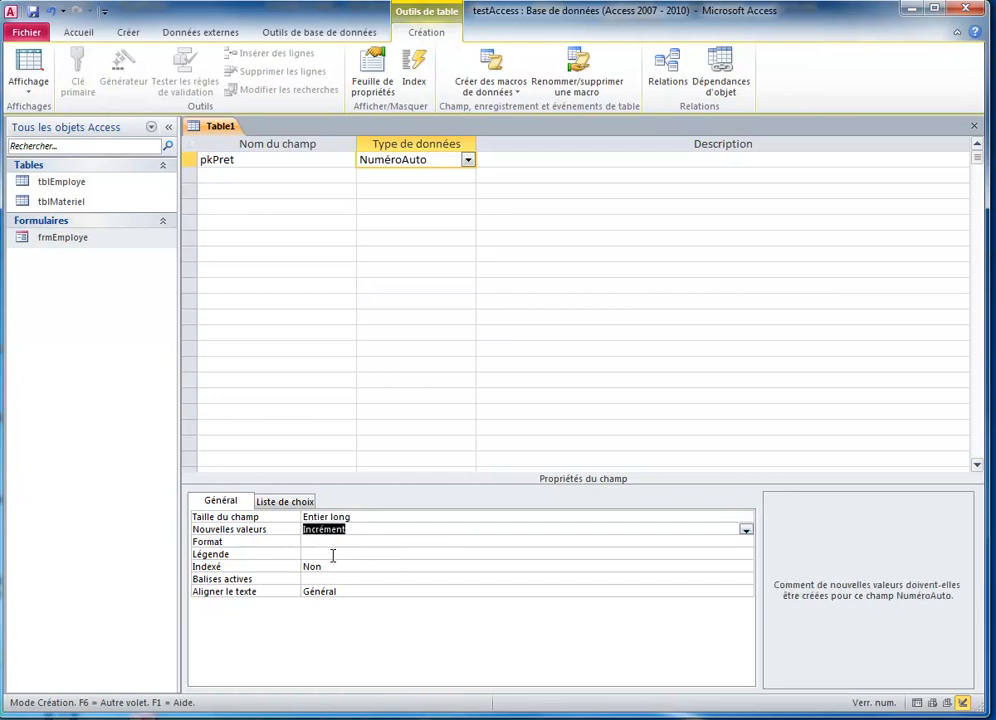
left_click(460, 567)
left_click(748, 568)
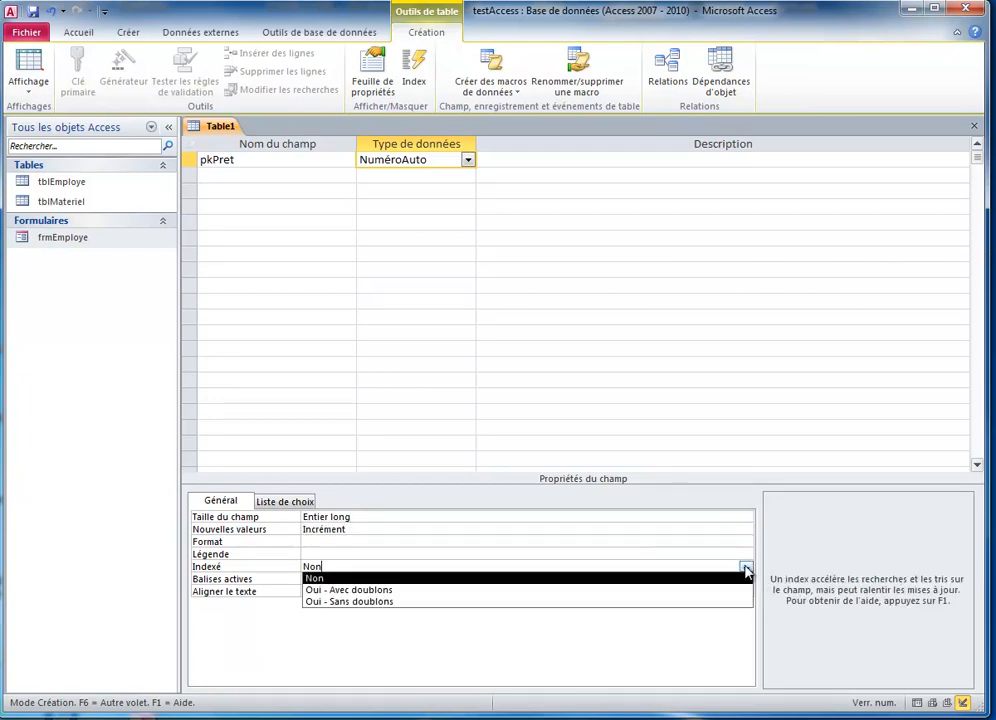
left_click(422, 603)
right_click(190, 163)
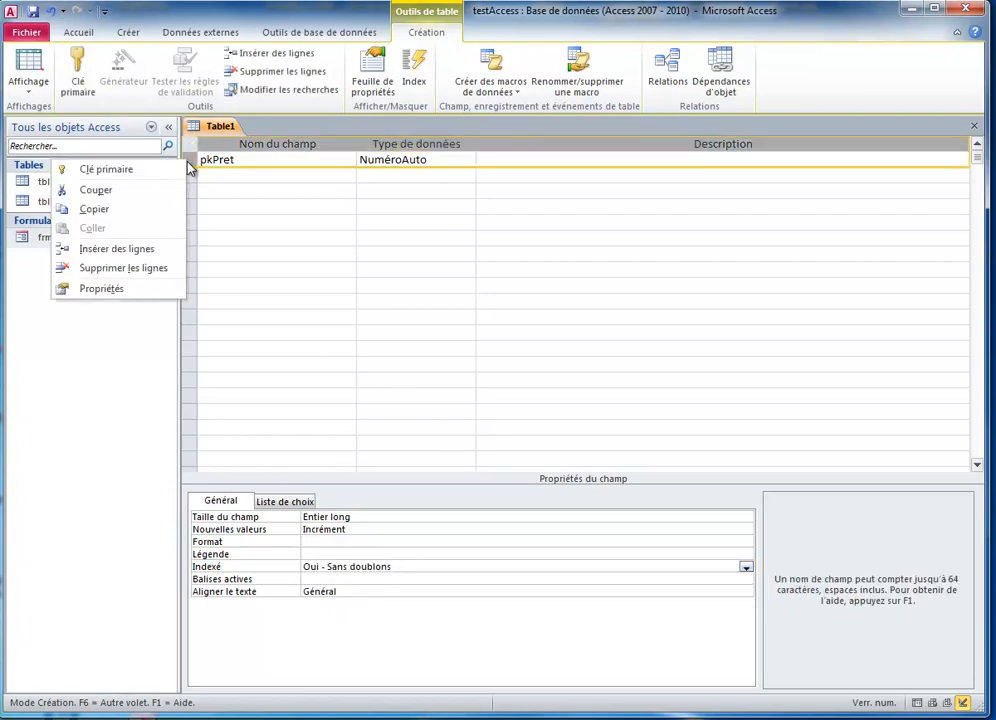
left_click(166, 170)
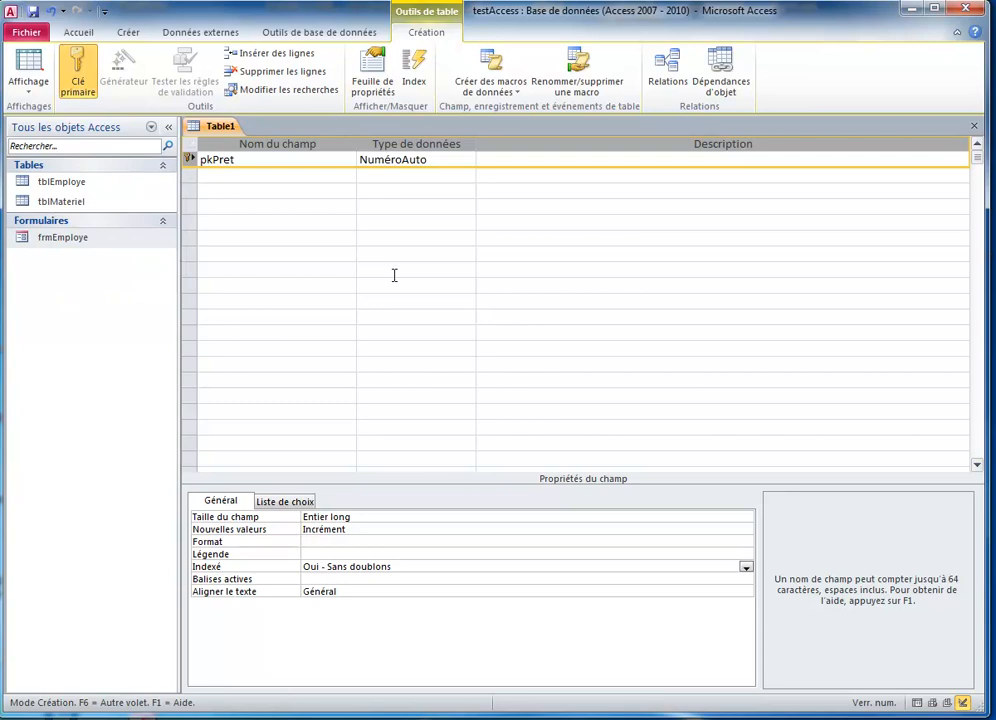
Step: Add a second field named DatePret with the data type Date/Heure
left_click(228, 175)
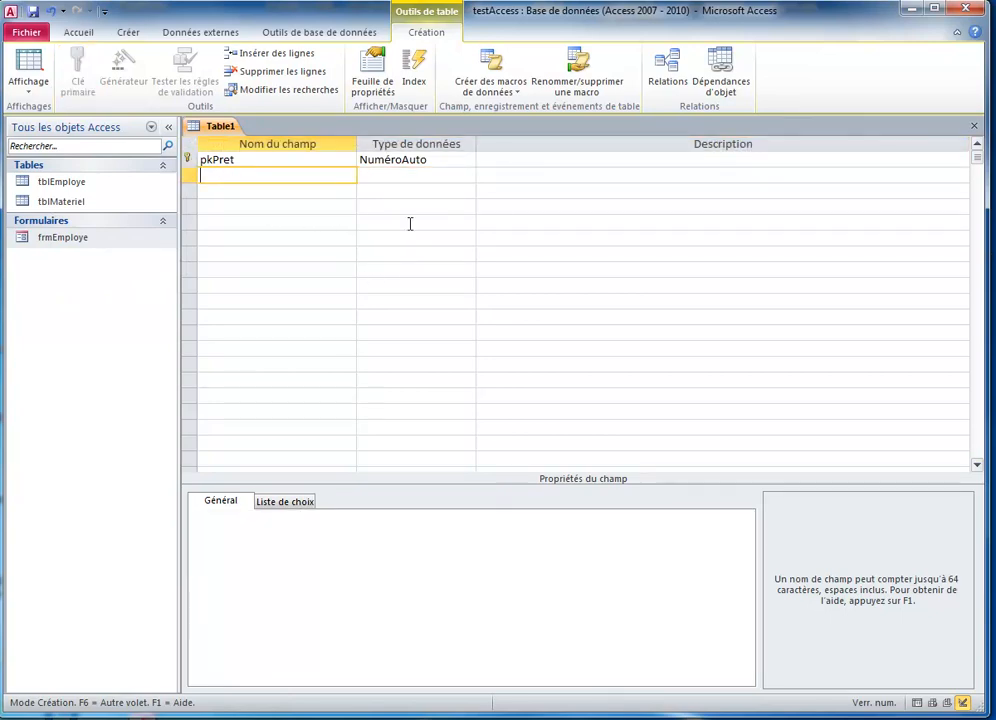
type("DatePret")
left_click(425, 172)
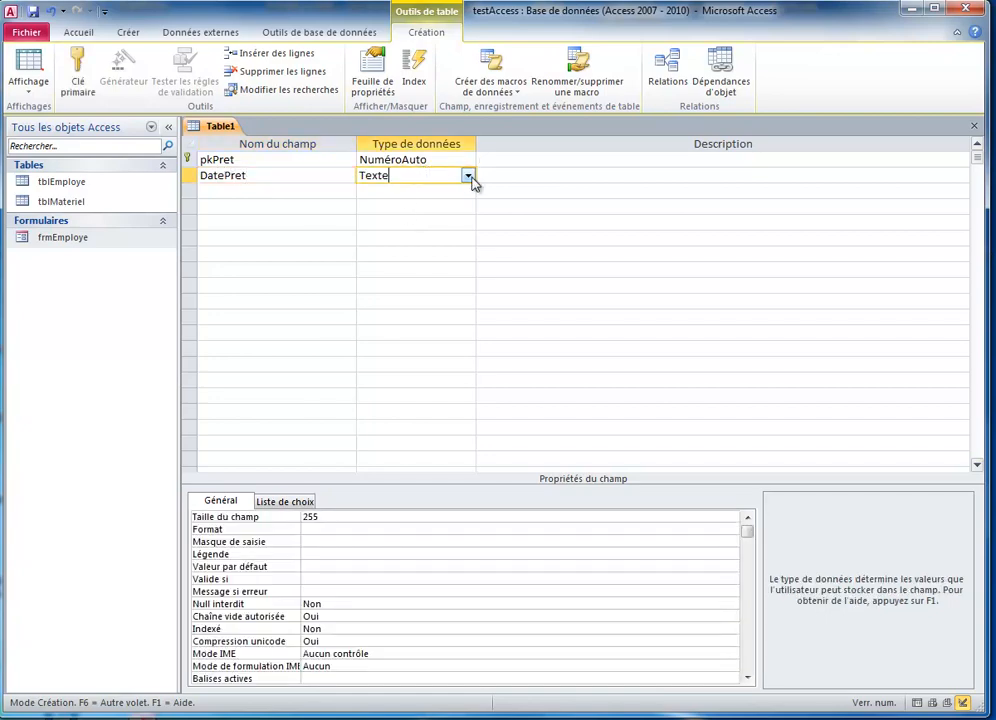
left_click(467, 175)
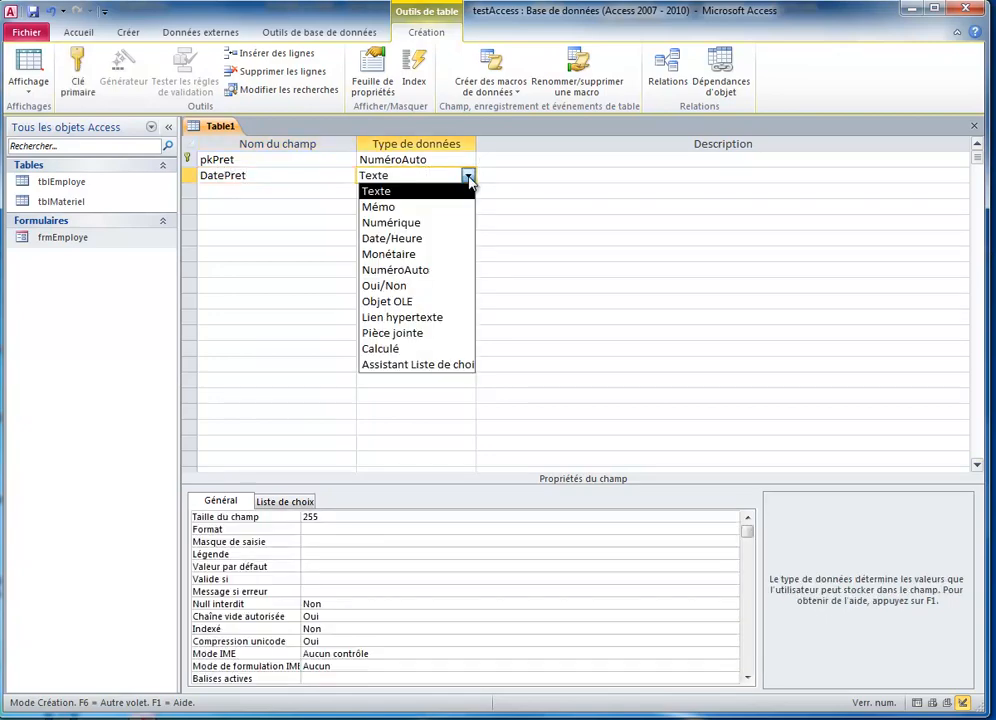
left_click(416, 239)
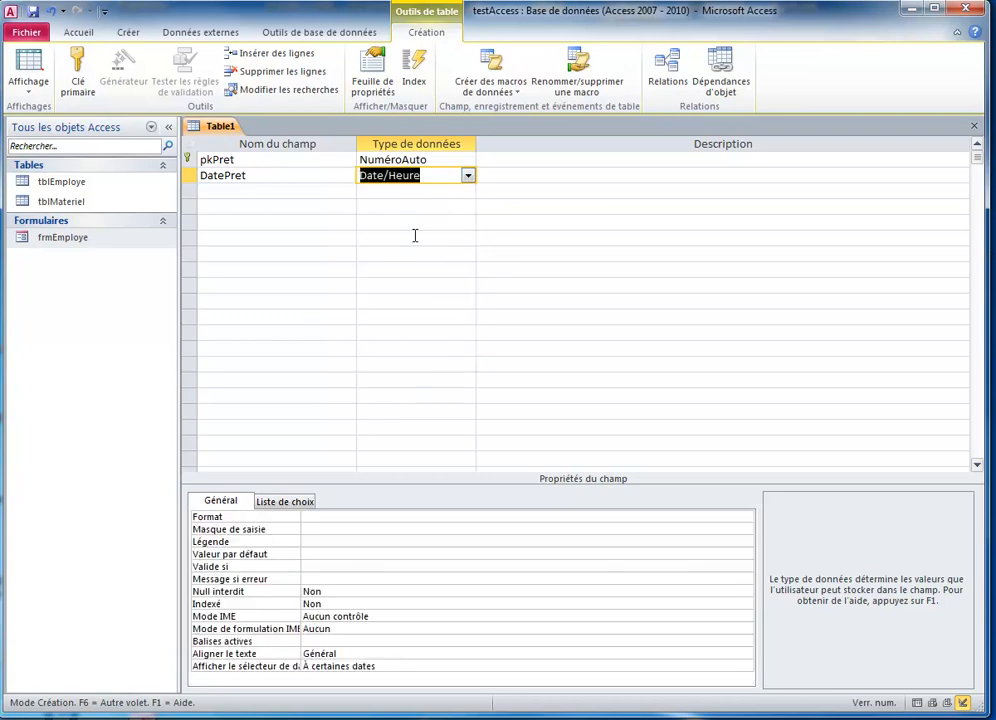
Step: Set DatePret's format to Date, abrégé and its caption to "Date de prêt"
left_click(360, 518)
left_click(745, 520)
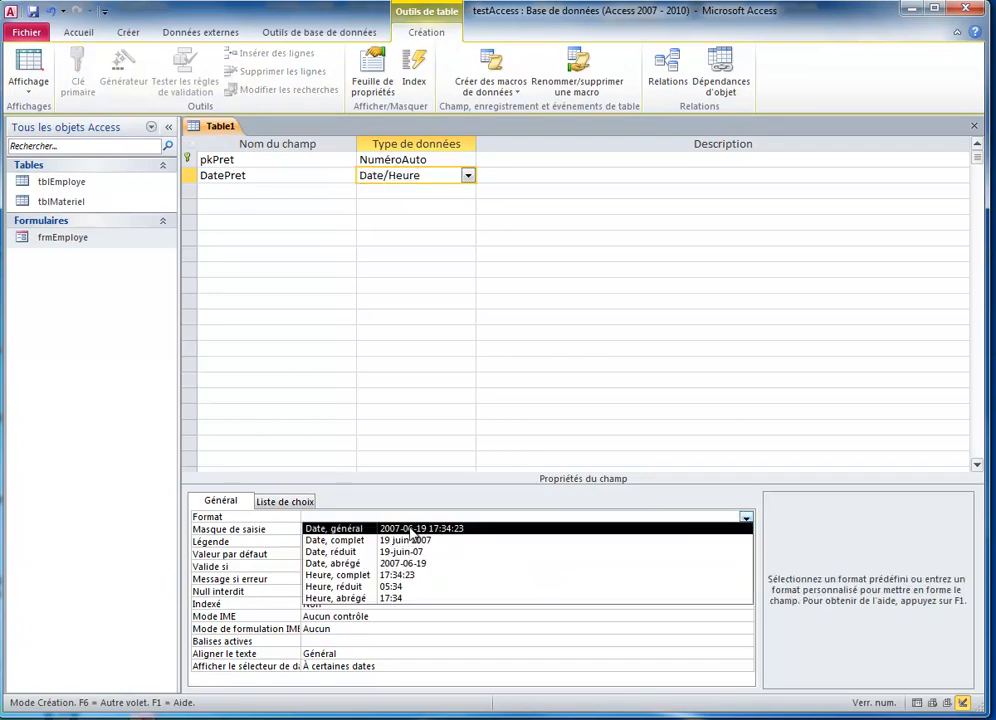
left_click(462, 530)
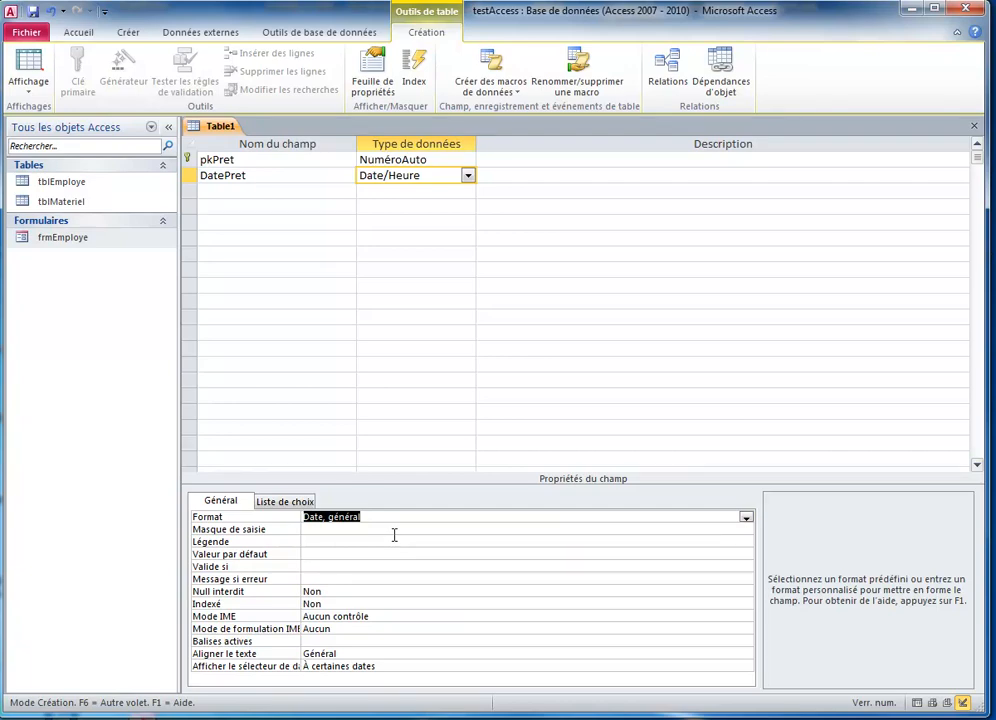
left_click(746, 517)
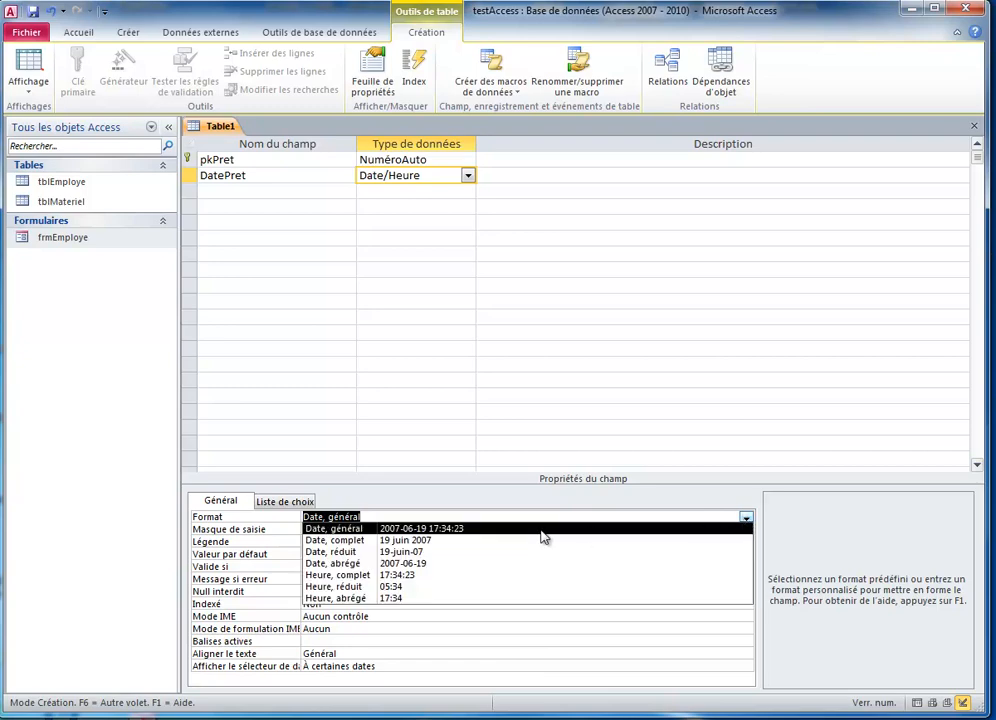
left_click(429, 566)
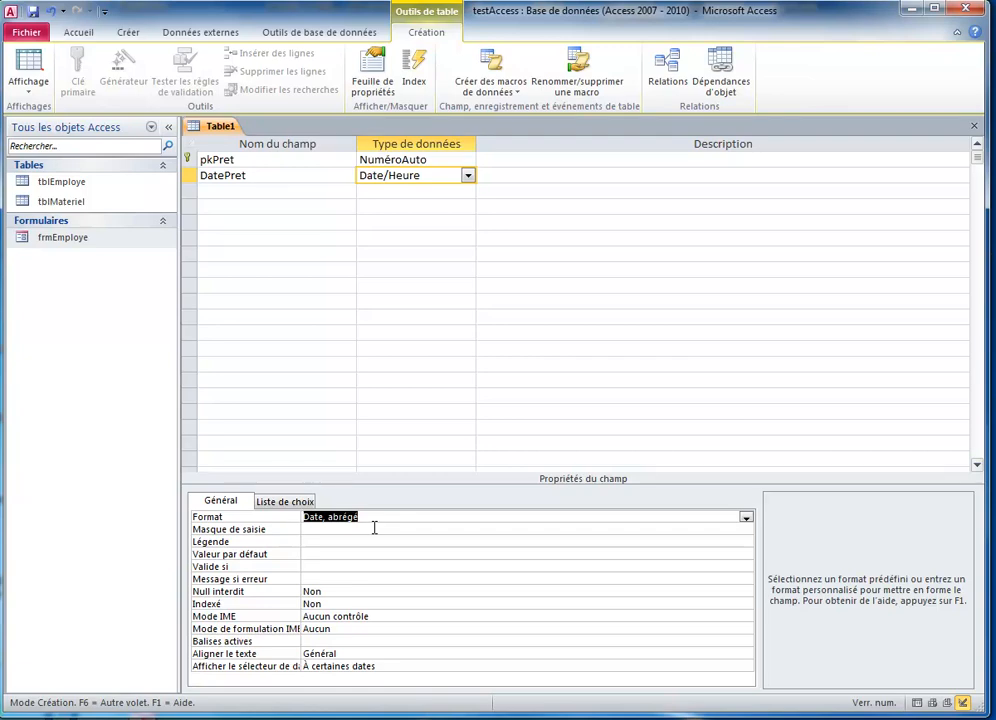
left_click(337, 545)
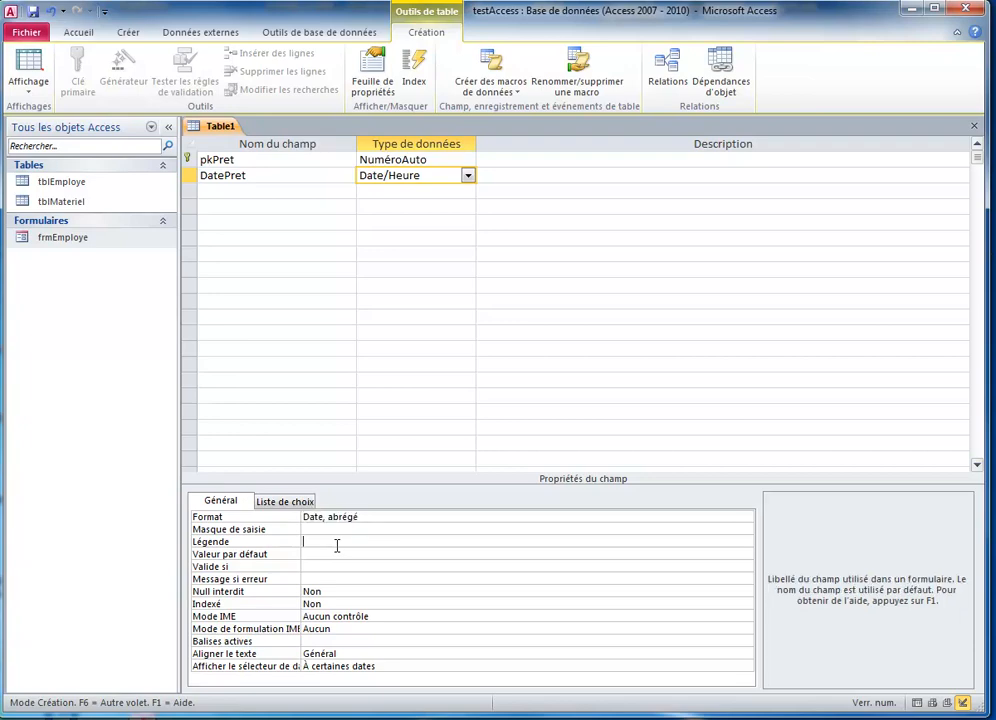
type("Date de prêt")
Step: Add a third field named NotesPret with the data type Mémo
left_click(260, 193)
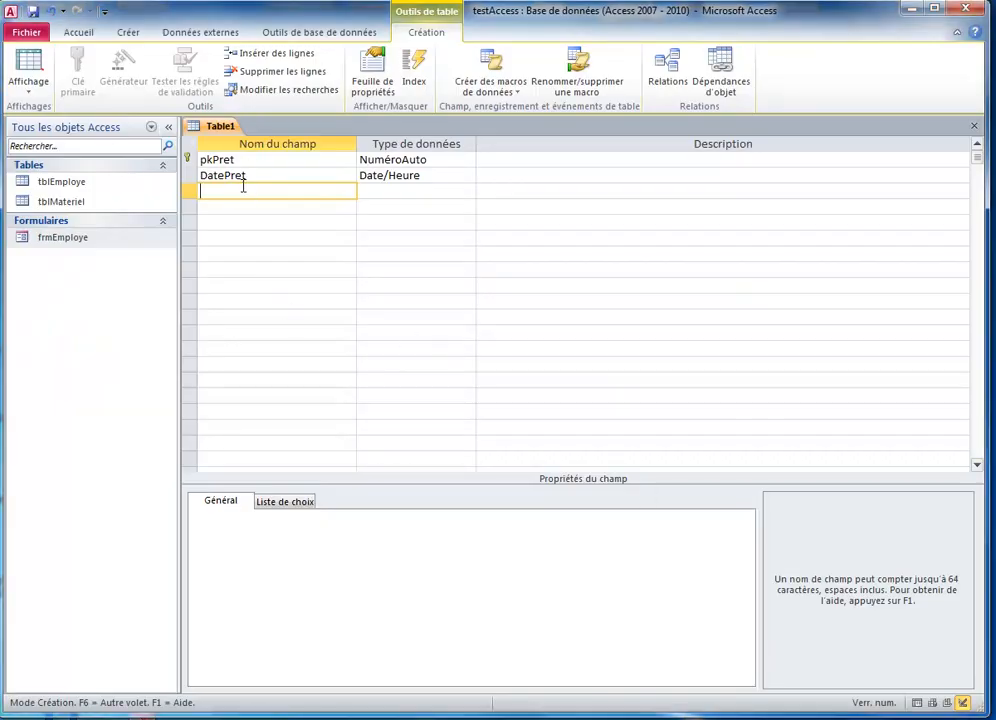
type("NotesPret")
left_click(396, 189)
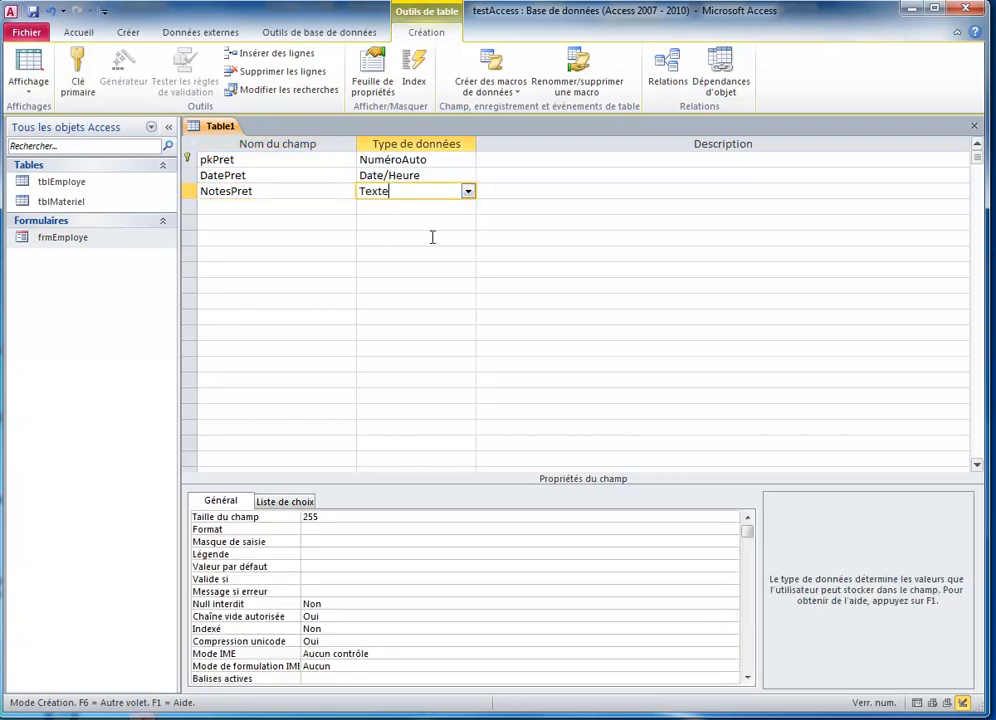
left_click(468, 193)
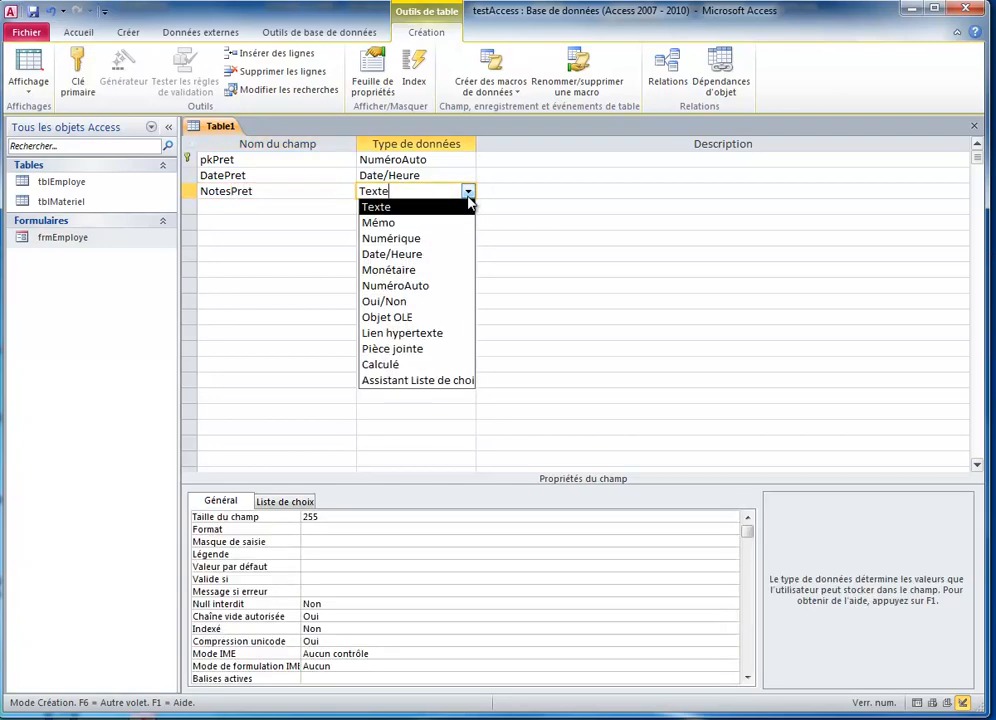
left_click(380, 222)
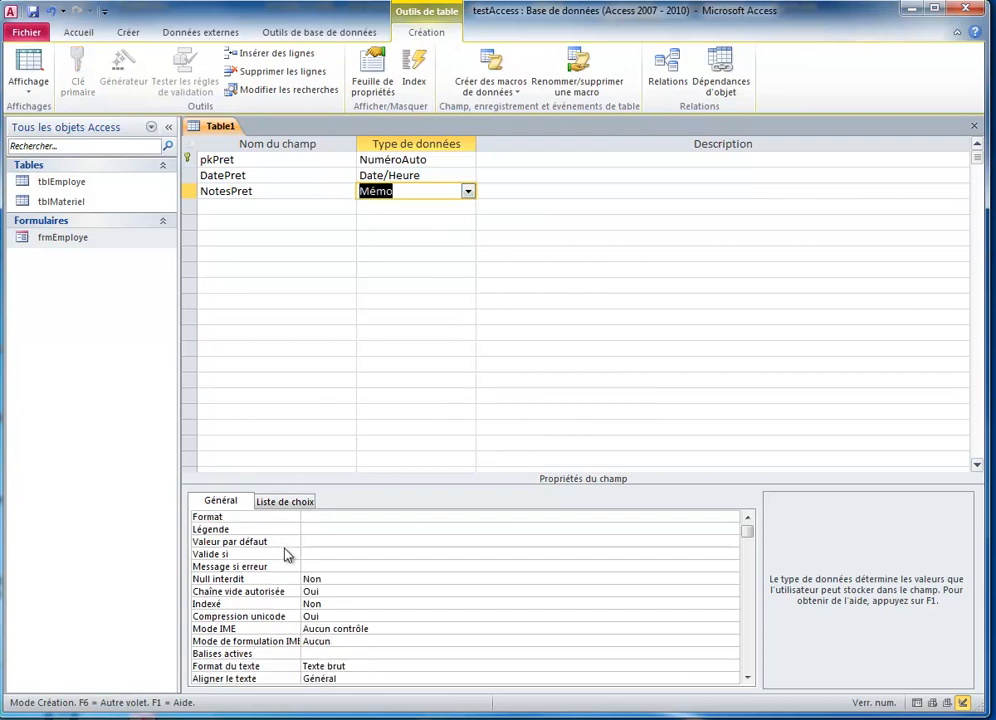
Step: Set the caption of the NotesPret field to "Notes de prêt"
left_click(340, 517)
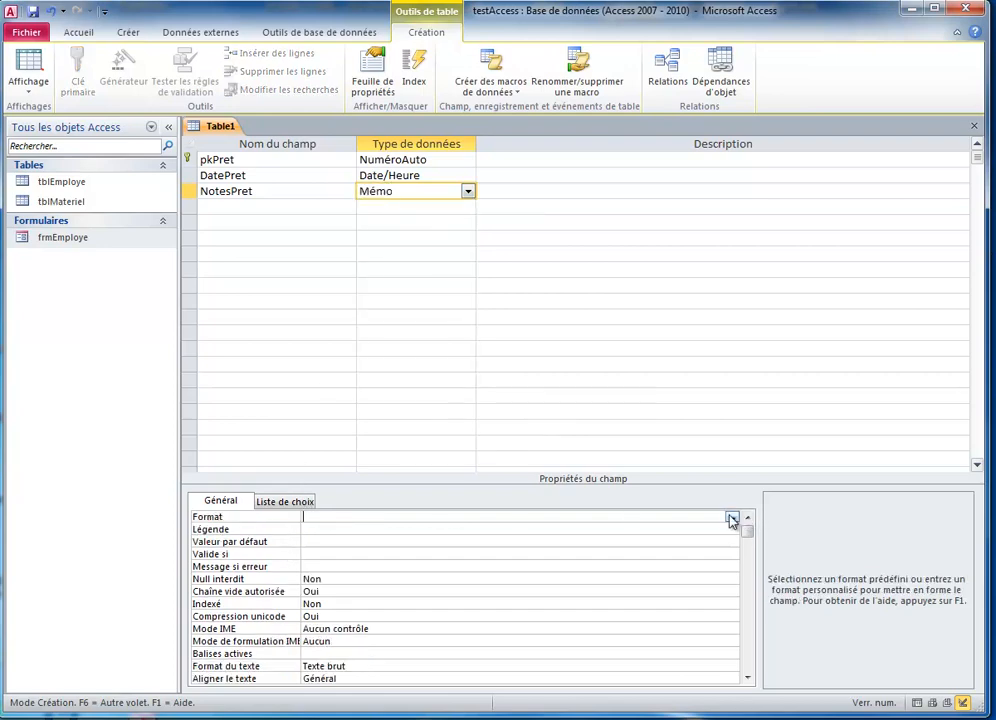
left_click(395, 552)
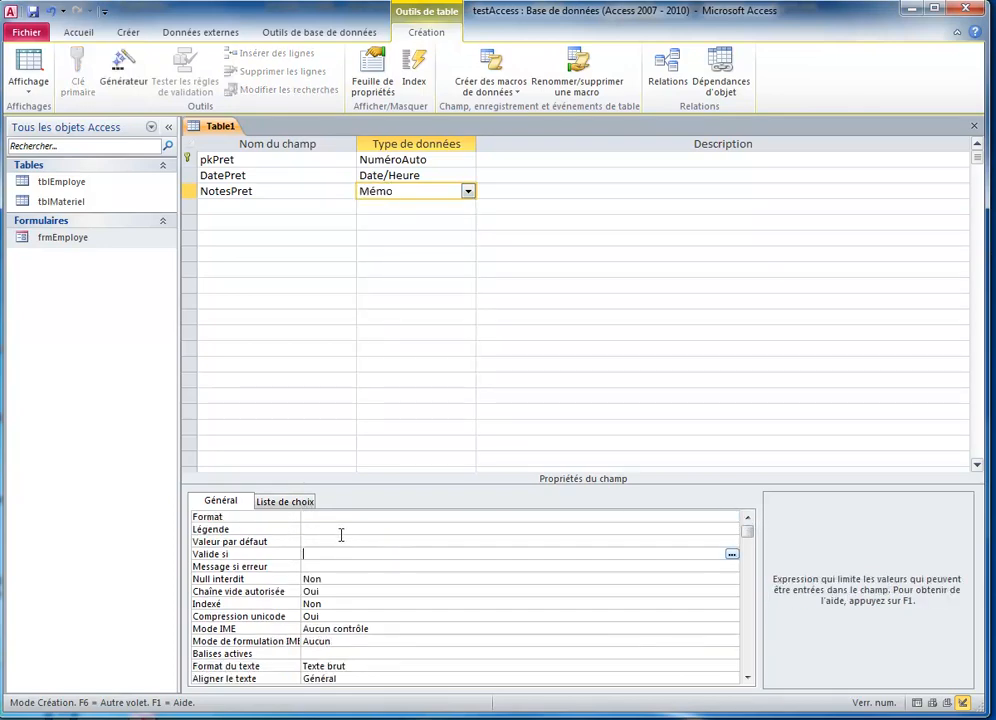
left_click(341, 530)
type("Notes de prêt")
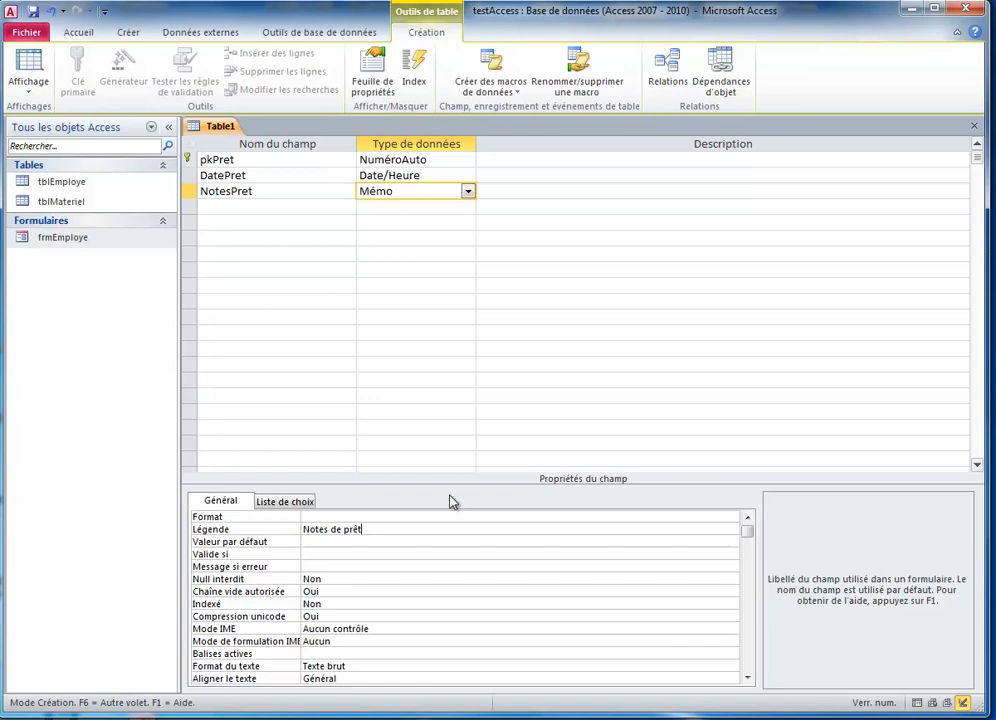
Step: Add a fourth field named MatelielRetourne, without spaces or accents, with the data type Oui/Non
left_click(285, 206)
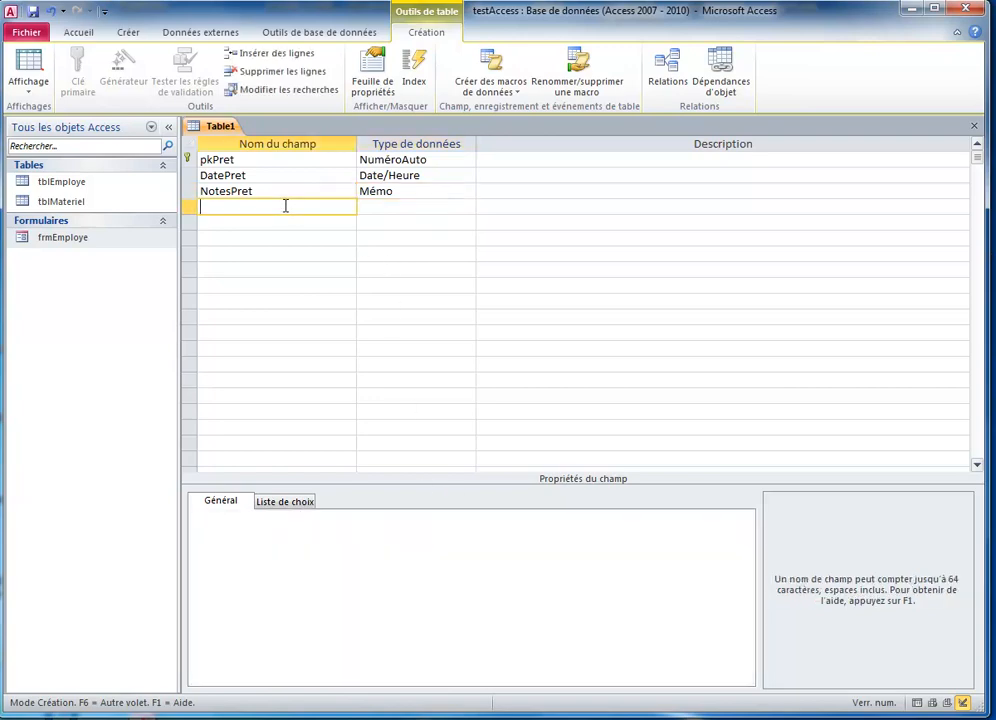
type("Matériel retourne")
left_click_drag(342, 204, 190, 204)
type("Matelier")
key("BackSpace")
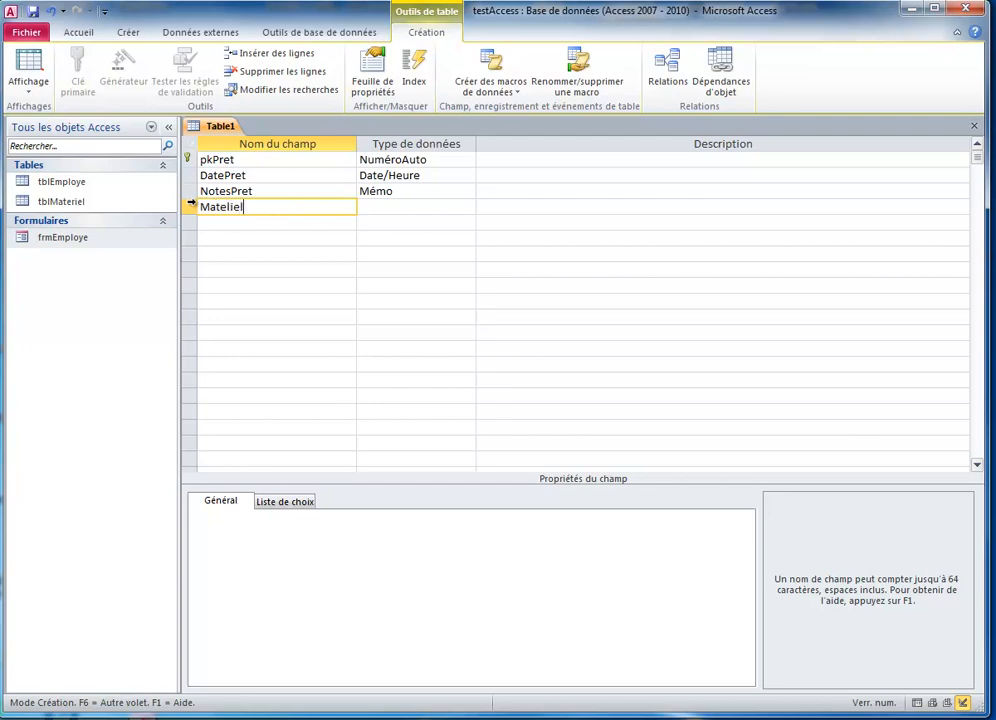
type("lRetourne")
left_click(391, 207)
left_click(467, 207)
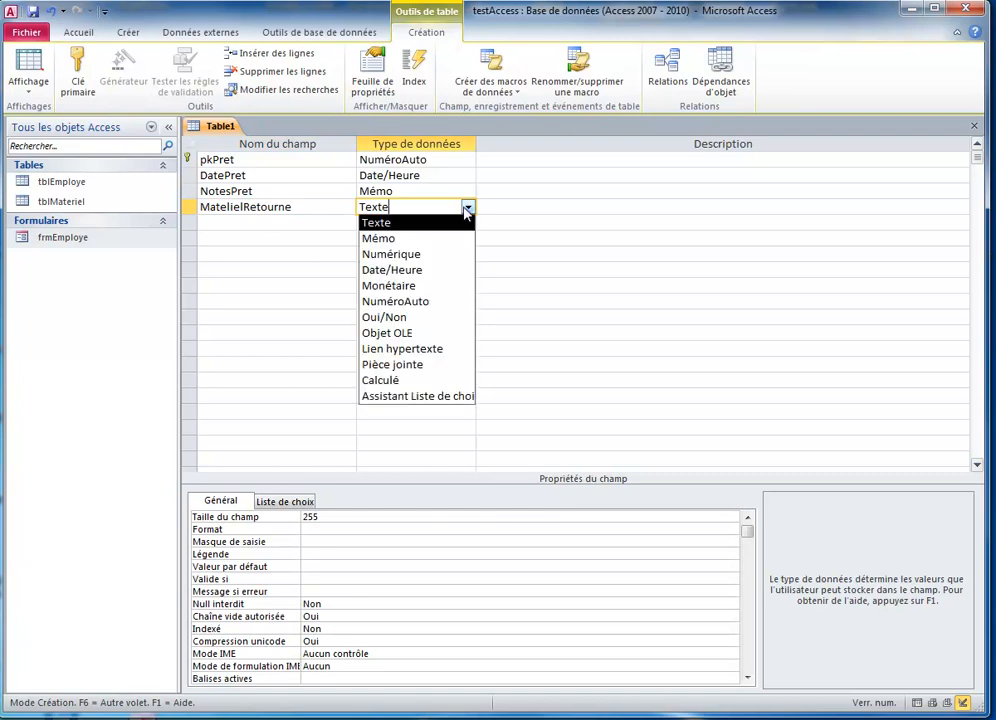
left_click(432, 318)
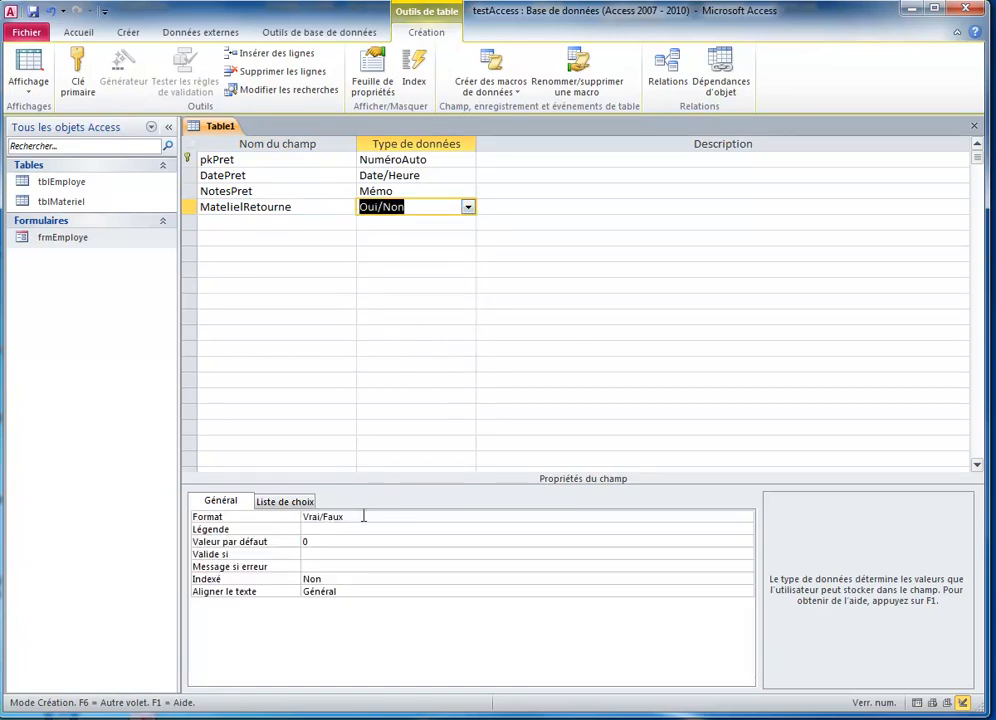
Step: Set the caption of the MatelielRetourne field to "Matériel retourné"
left_click(289, 541)
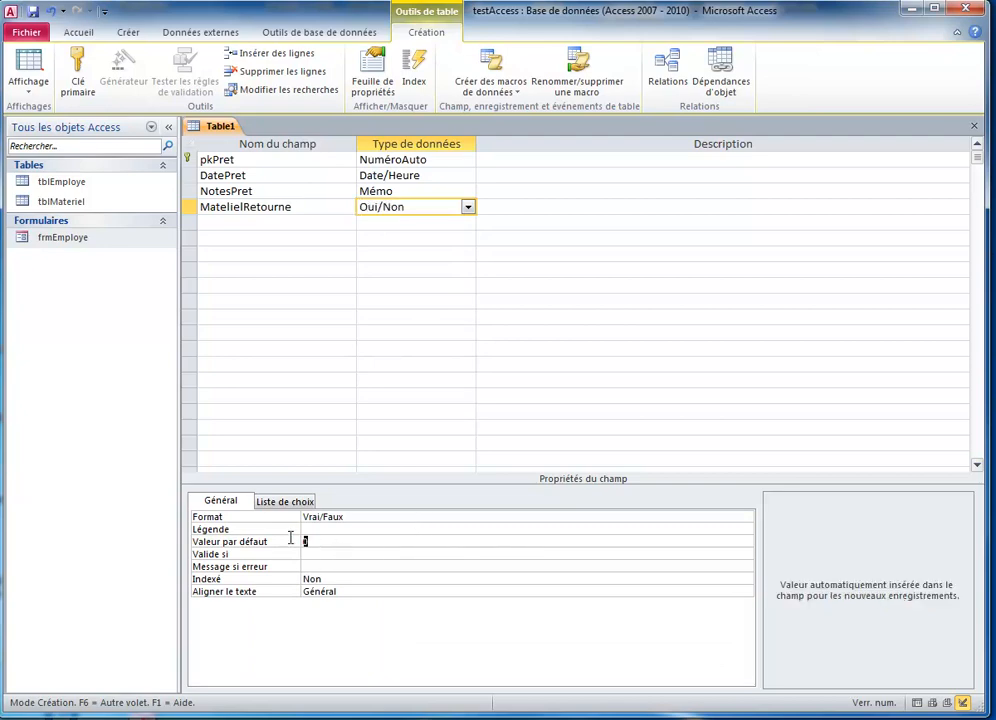
left_click(365, 531)
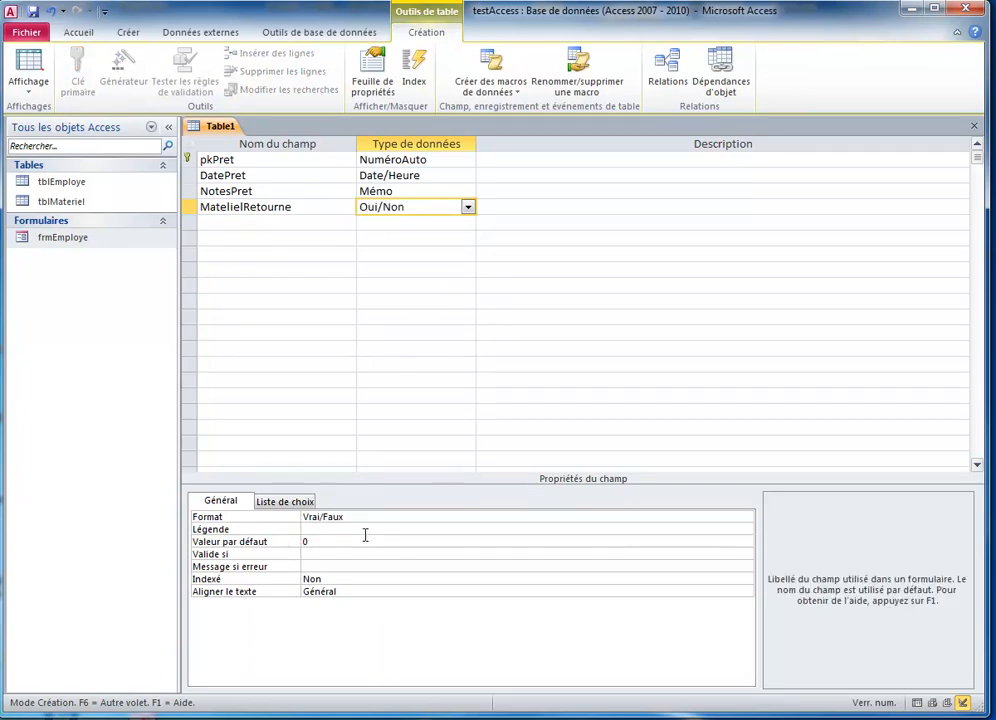
type("Matréei")
key("BackSpace")
key("BackSpace")
key("BackSpace")
type("iel retour")
left_click(348, 545)
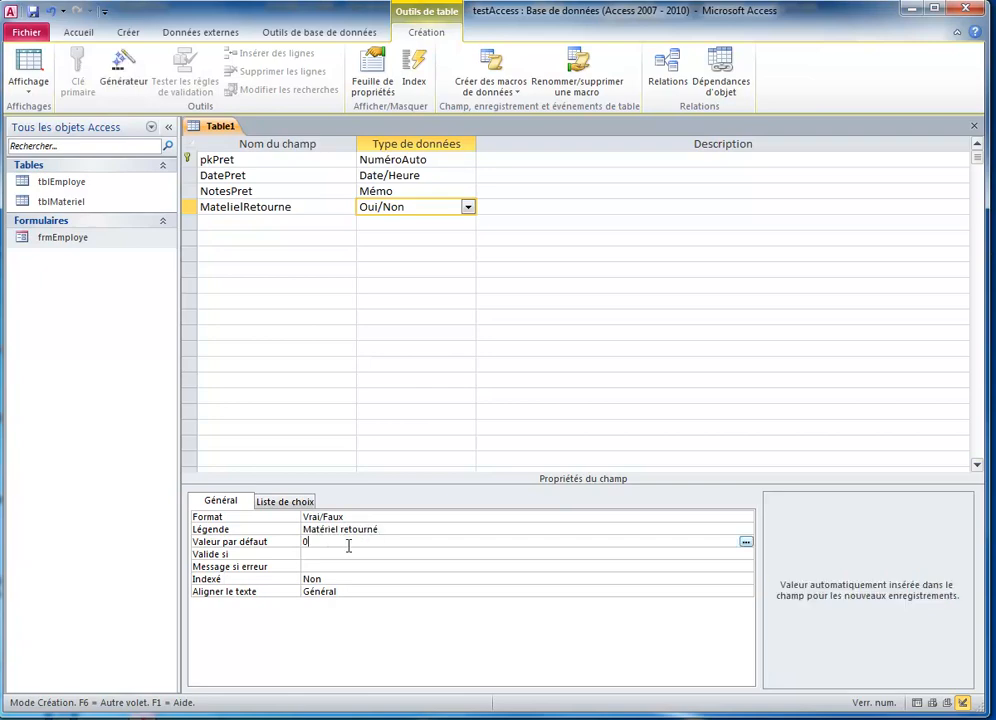
Step: Save the new loan table under the name tblPret
left_click(33, 11)
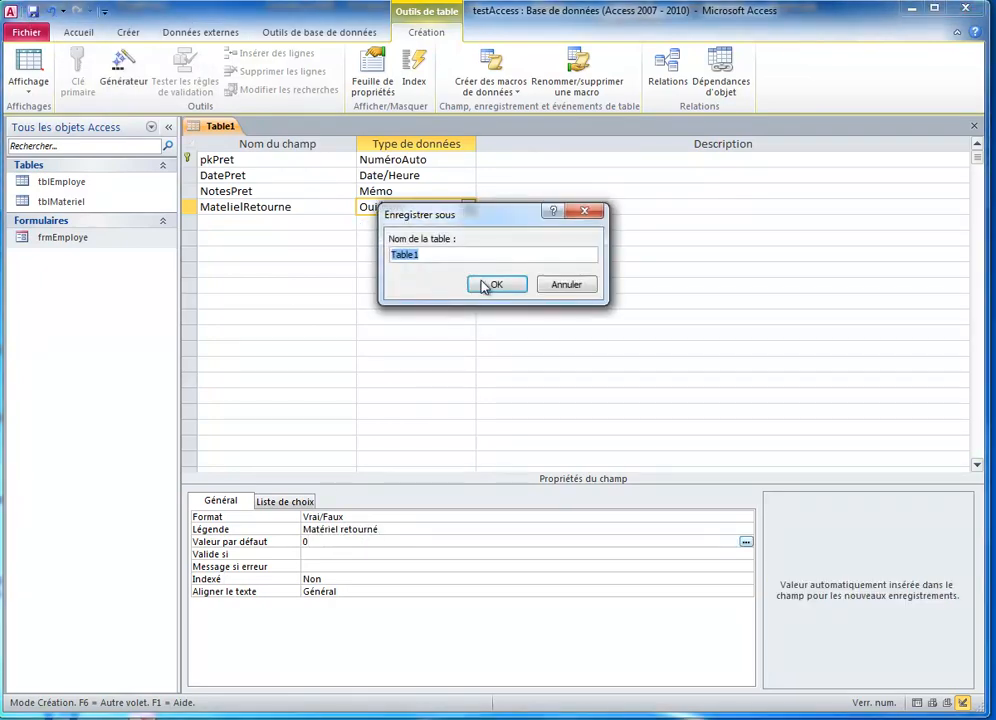
type("tbl")
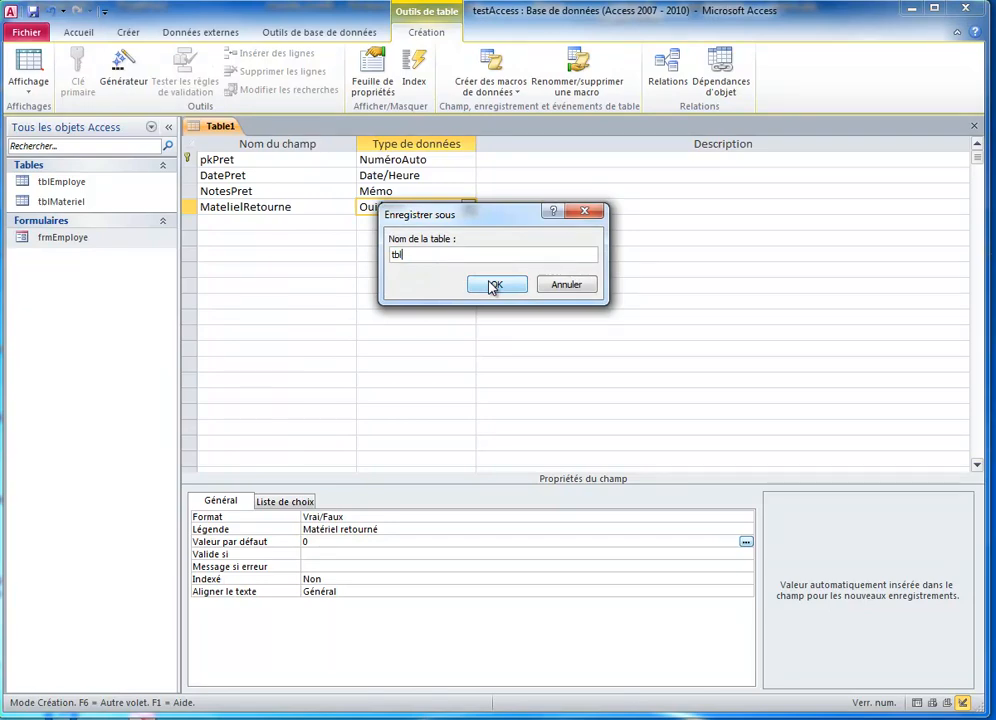
type("Pret")
left_click(492, 286)
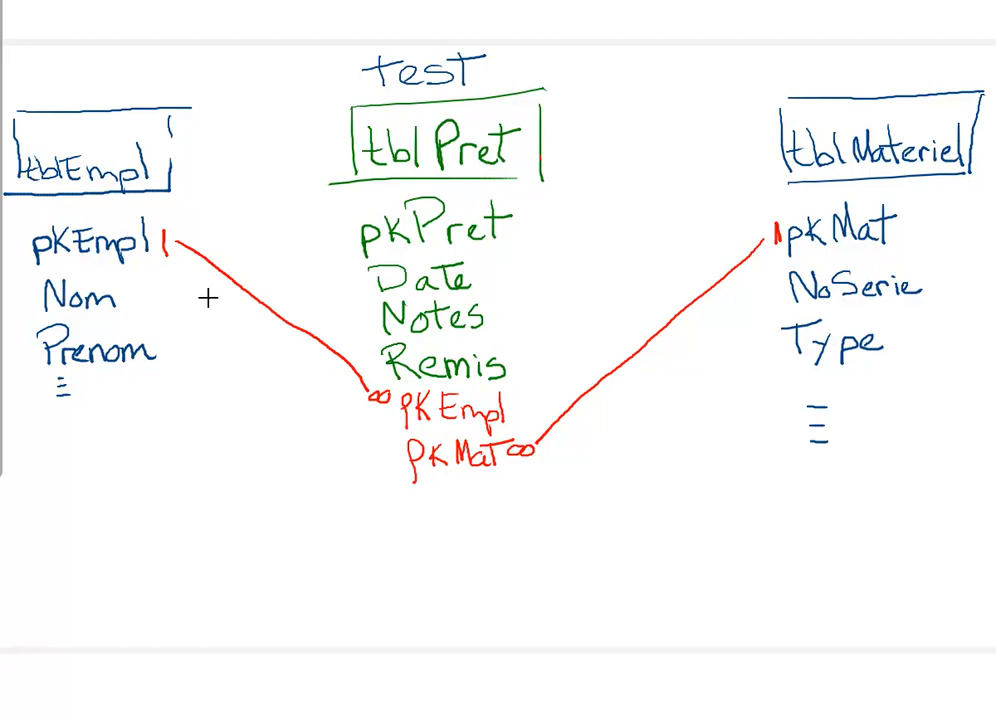
Step: Annotate the hand-drawn table diagram with a "même type" note and an arrow leading to "numérique - entier"
mouse_move(229, 300)
left_mouse_down()
mouse_move(245, 318)
mouse_move(240, 330)
mouse_move(268, 347)
mouse_move(294, 340)
left_mouse_up()
mouse_move(220, 365)
left_mouse_down()
mouse_move(205, 500)
mouse_move(228, 492)
left_mouse_up()
mouse_move(80, 548)
left_mouse_down()
mouse_move(122, 582)
mouse_move(165, 545)
mouse_move(222, 560)
mouse_move(276, 529)
mouse_move(287, 596)
mouse_move(345, 556)
mouse_move(443, 545)
mouse_move(507, 551)
mouse_move(522, 540)
mouse_move(551, 548)
left_mouse_up()
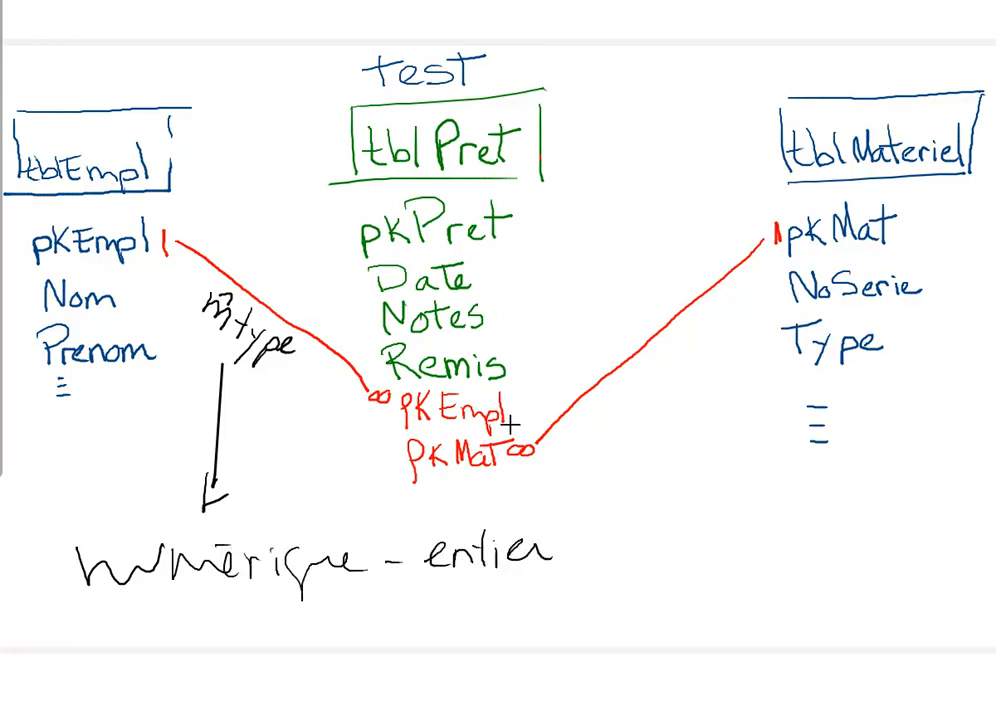
mouse_move(565, 497)
left_mouse_down()
mouse_move(2, 508)
mouse_move(725, 542)
left_mouse_up()
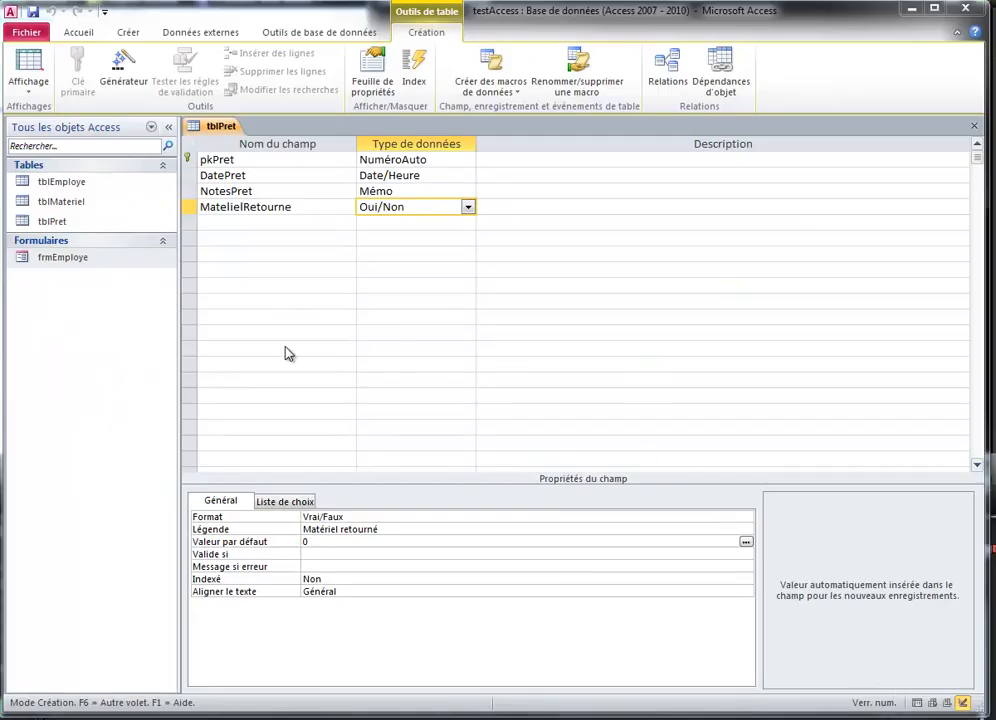
Step: Add a field named fkEmploye to tblPret with the data type Numérique and the field size Entier long
left_click(270, 223)
type("f")
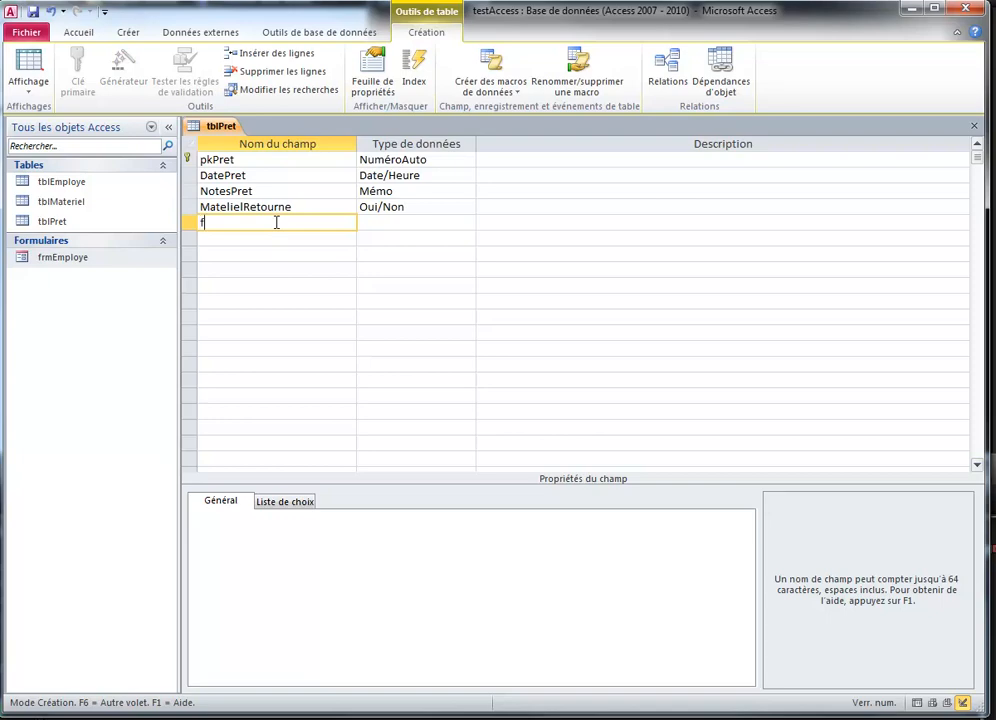
type("kEmploye")
left_click(468, 224)
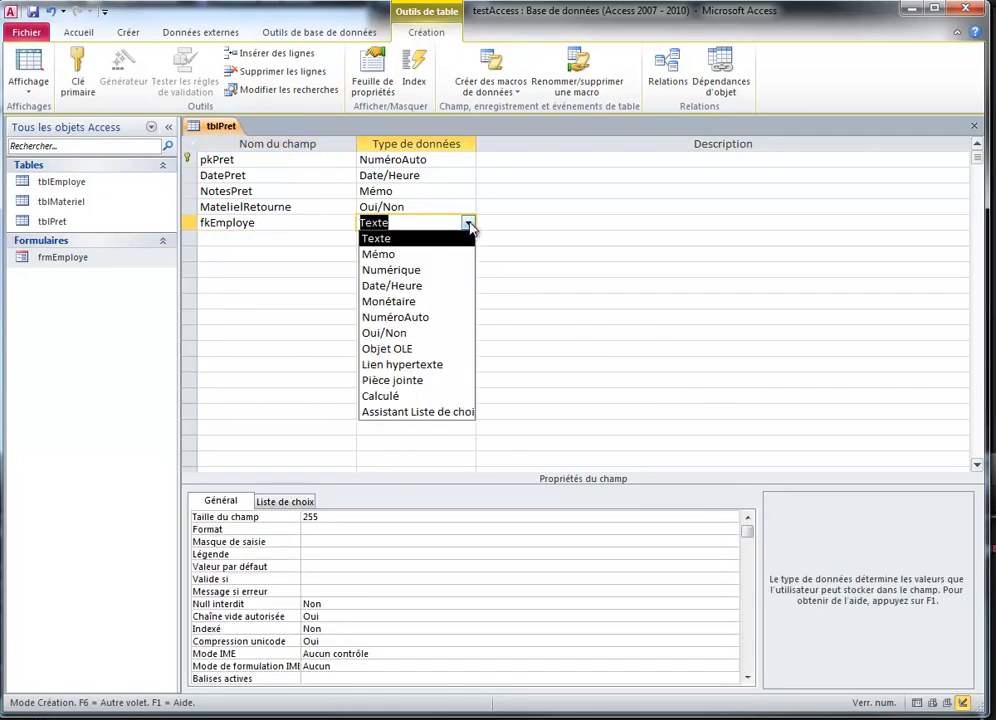
left_click(412, 270)
left_click(386, 517)
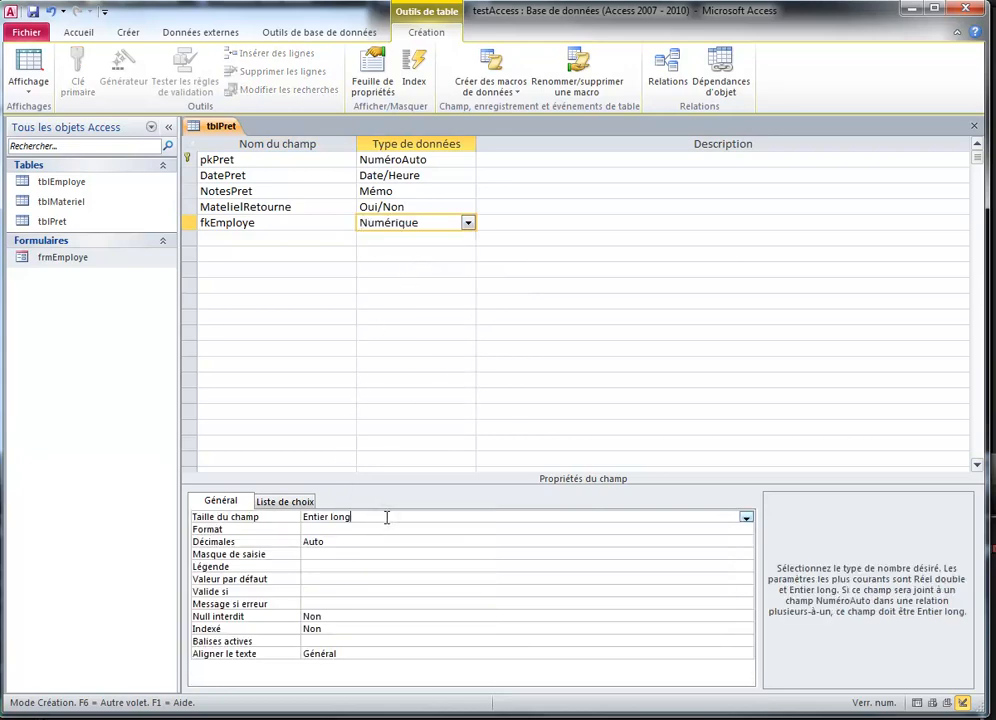
left_click(746, 517)
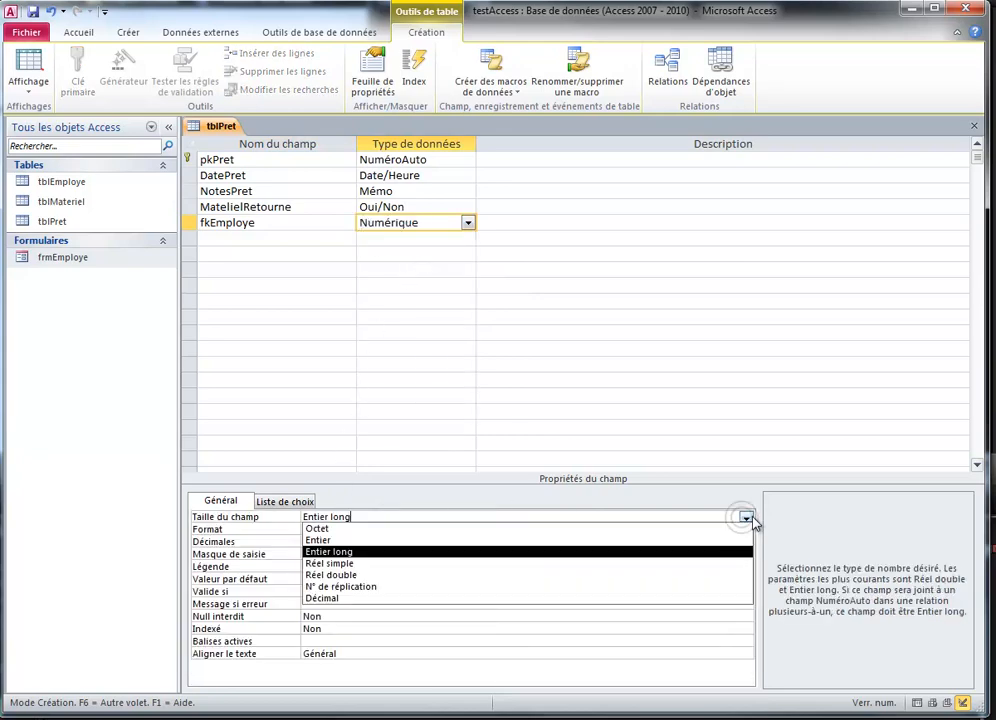
left_click(481, 552)
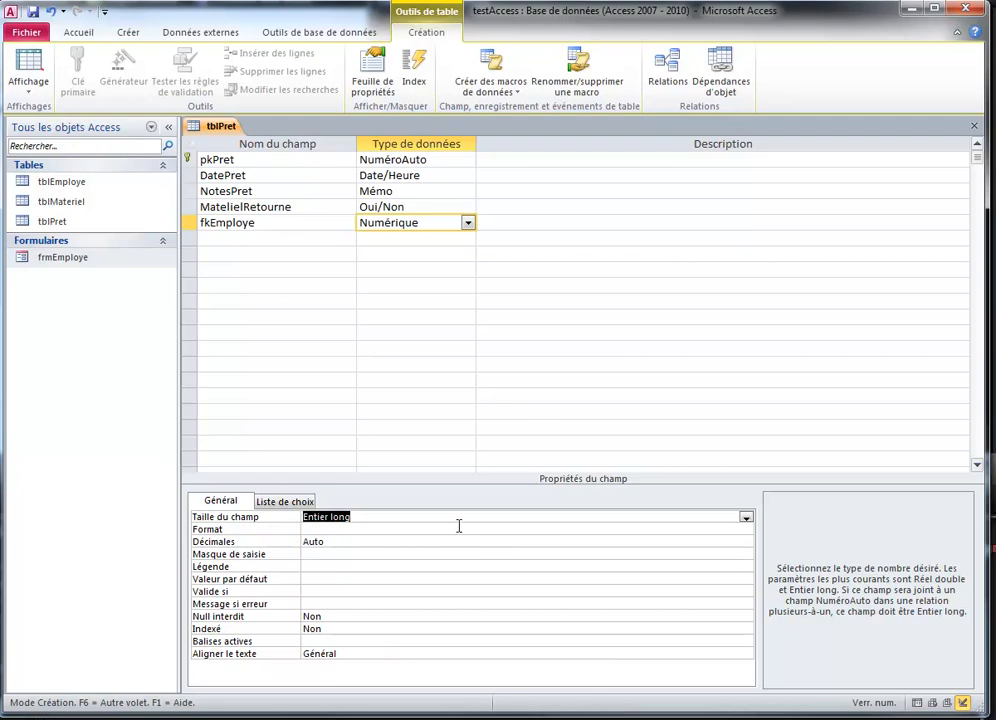
Step: Enter a caption starting with "Emplo" for the fkEmploye field
left_click(389, 567)
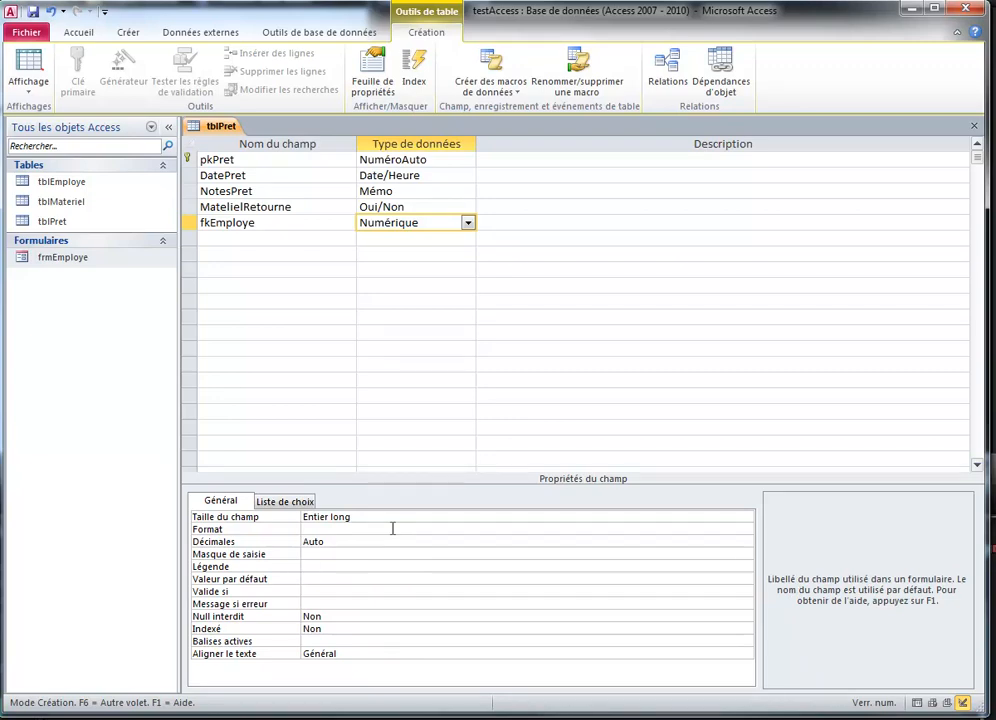
type("Empl")
key("BackSpace")
key("BackSpace")
key("BackSpace")
key("BackSpace")
key("BackSpace")
key("BackSpace")
type("Emplo")
Step: Add a field named fkMateriel with the data type Numérique, and close tblPret with its changes saved
left_click(282, 240)
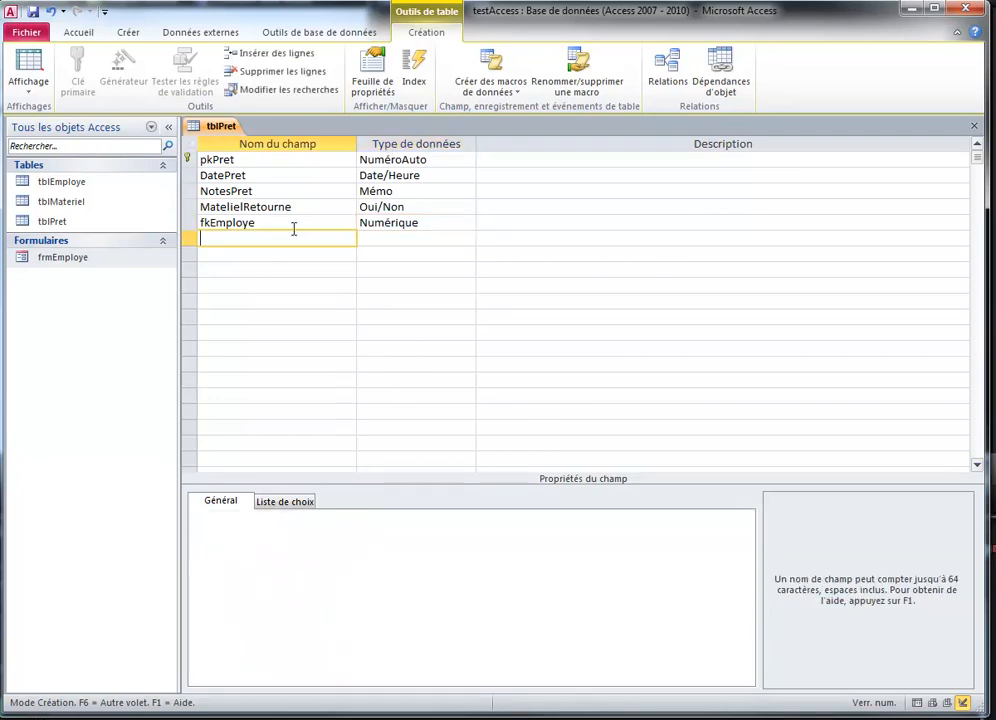
type("fk")
type("Matelier")
key("BackSpace")
key("BackSpace")
type("iel")
left_click(462, 238)
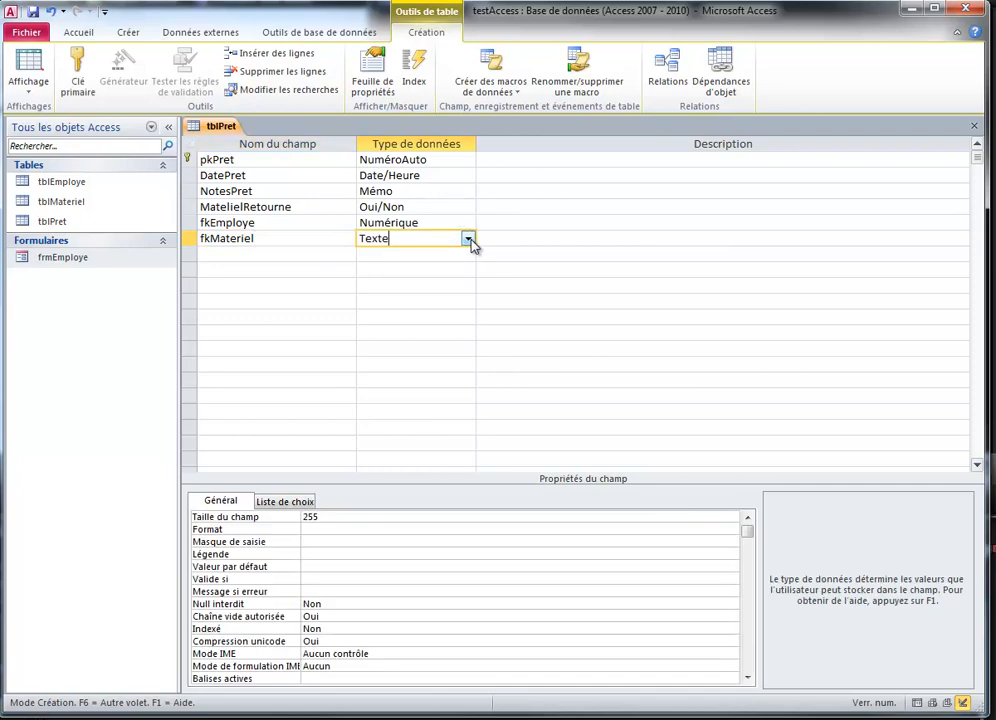
left_click(467, 238)
left_click(417, 287)
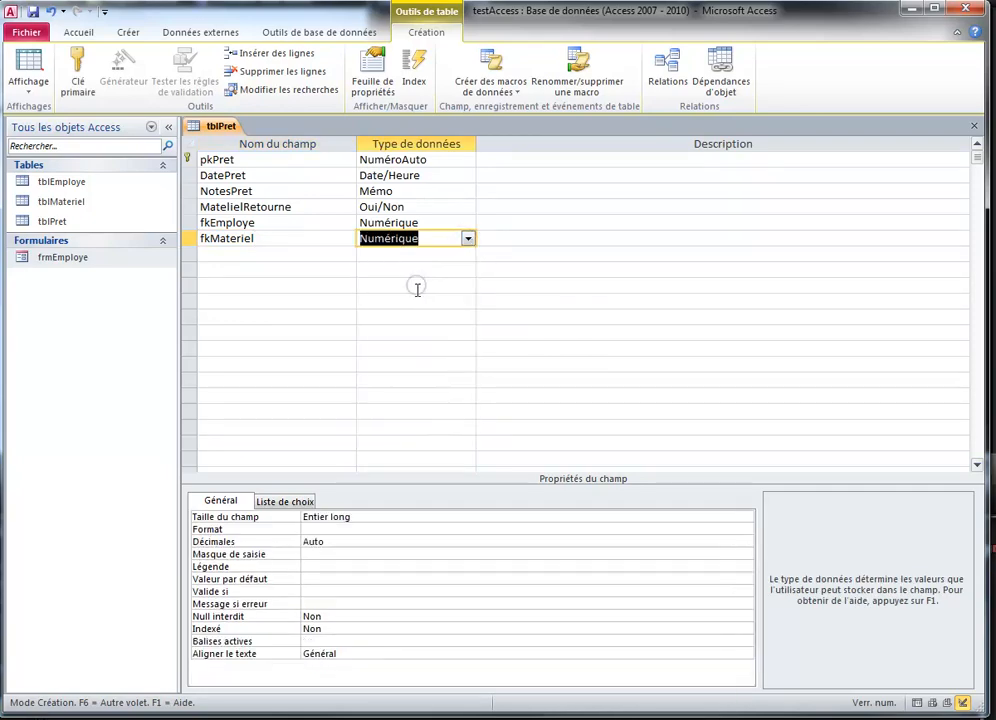
left_click(368, 518)
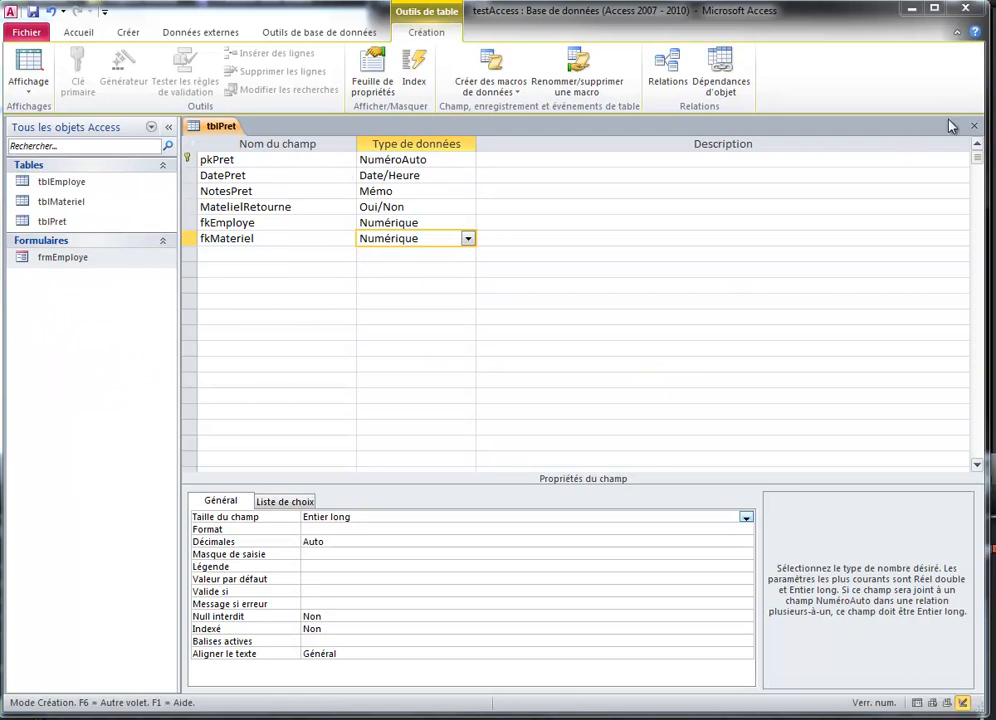
left_click(971, 128)
left_click(388, 413)
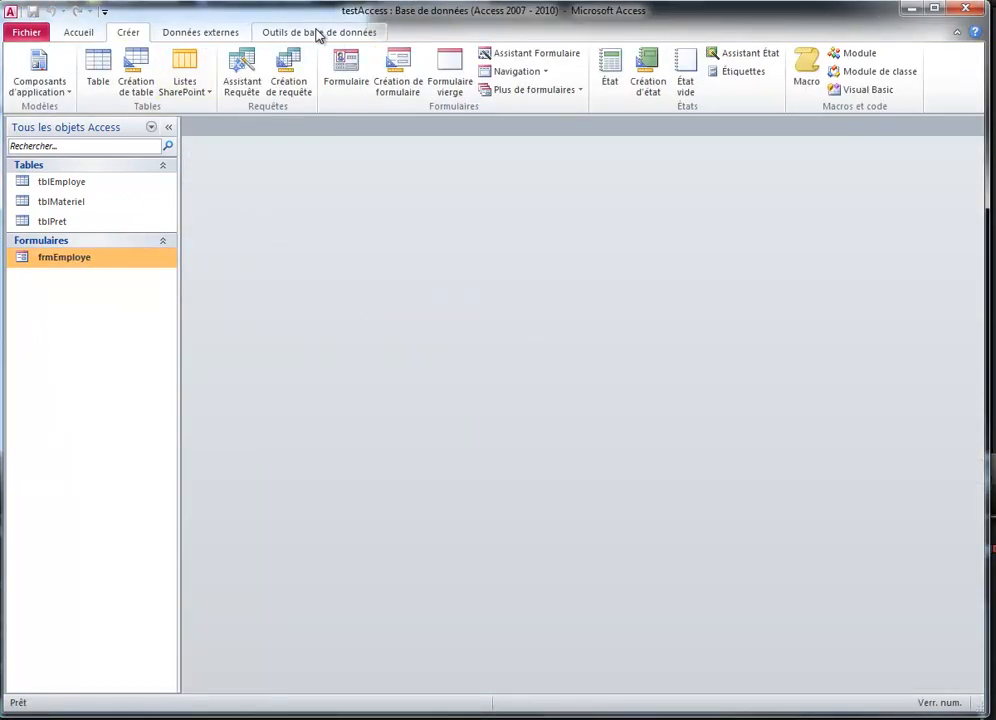
Step: Open the database relationships layout and add the tables tblEmploye, tblMateriel and tblPret to it
left_click(323, 35)
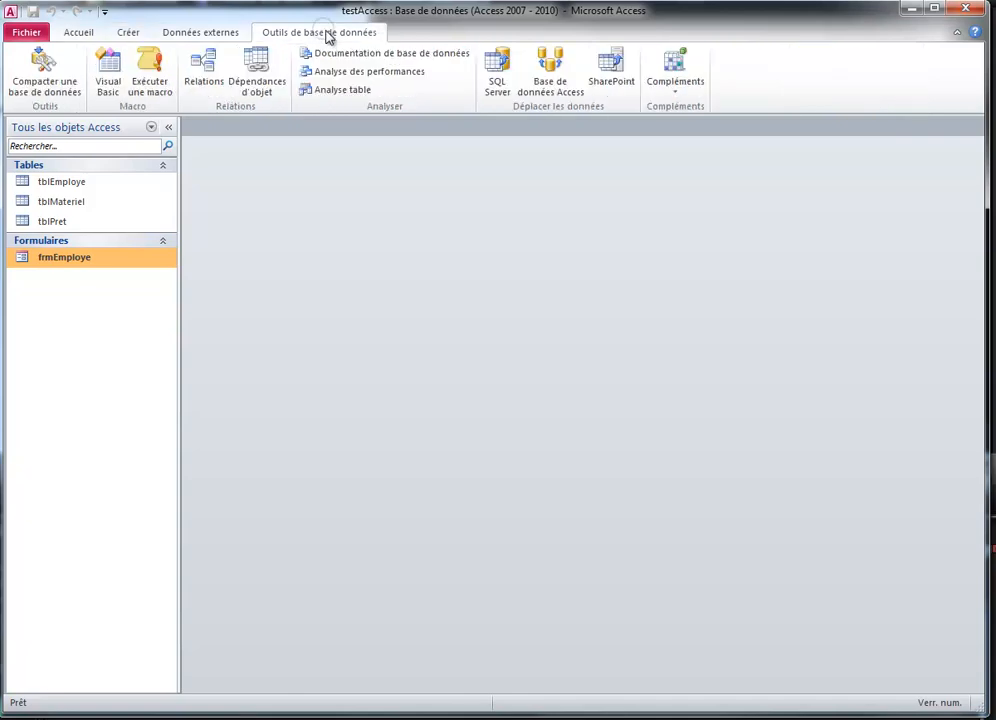
left_click(208, 78)
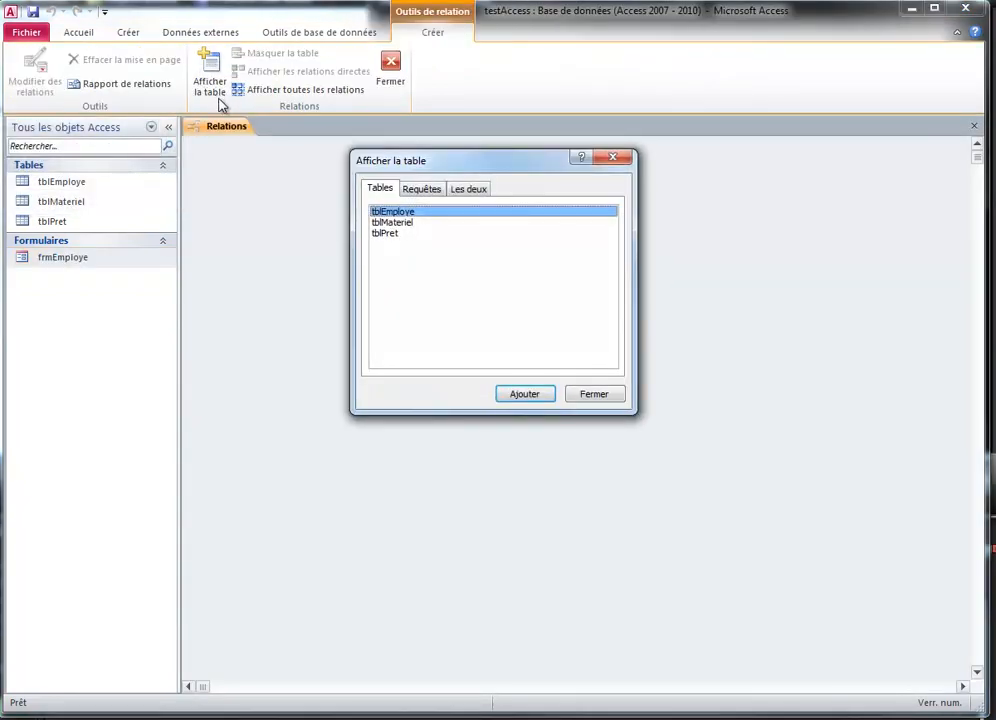
left_click(405, 236, "shift")
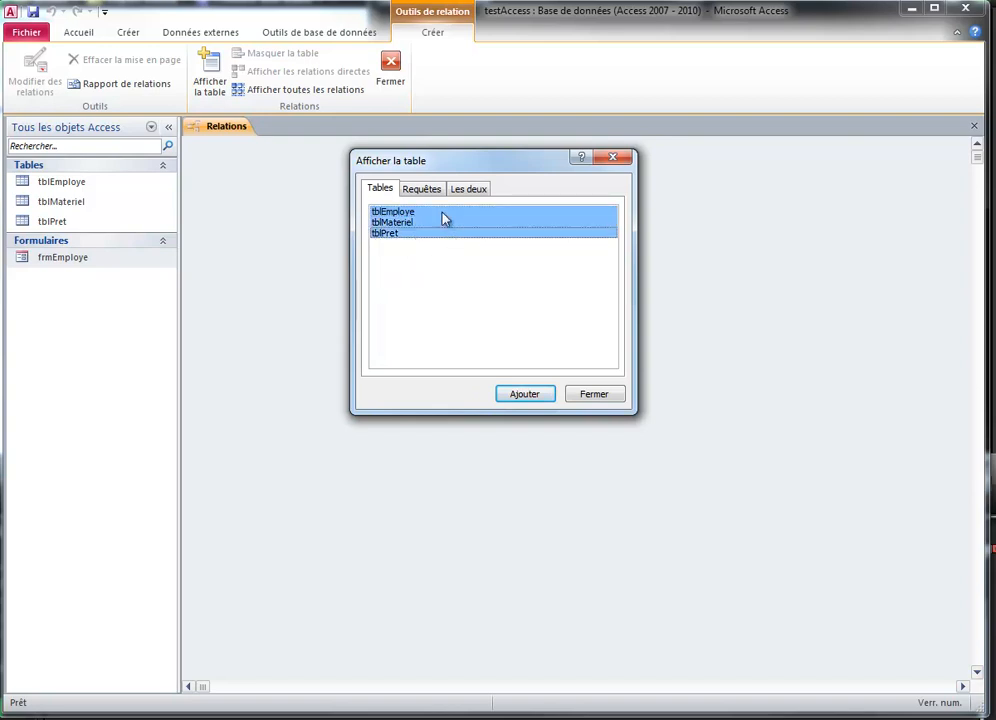
left_click(529, 393)
left_click(593, 394)
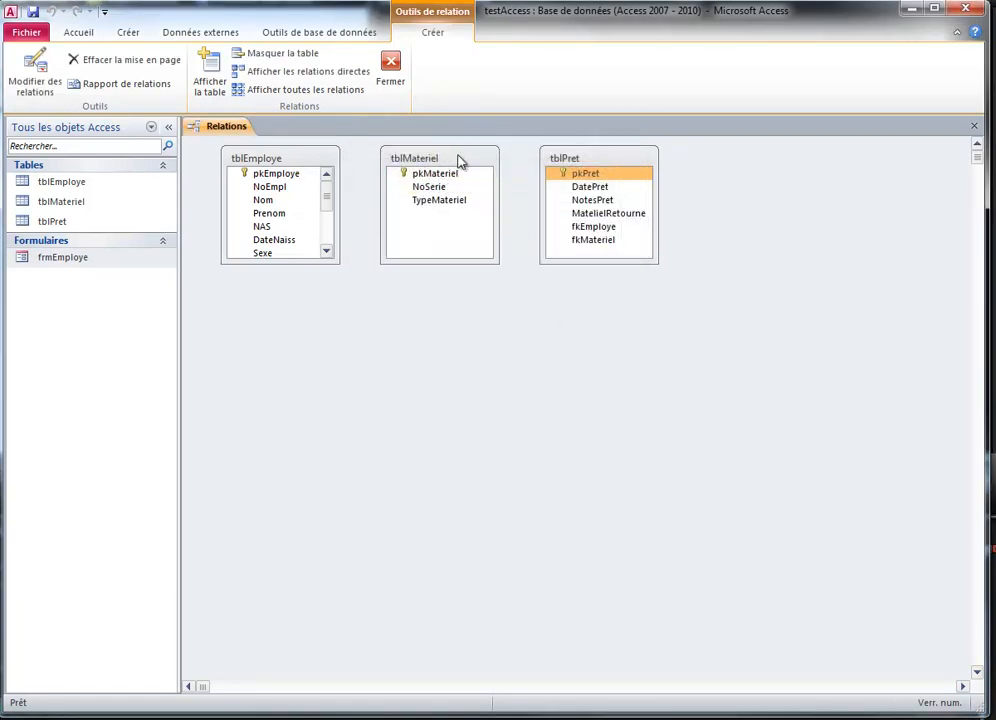
Step: Rearrange the relationships layout so that tblPret sits slightly lower between tblEmploye and tblMateriel
left_click_drag(460, 160, 758, 189)
left_click_drag(602, 160, 509, 221)
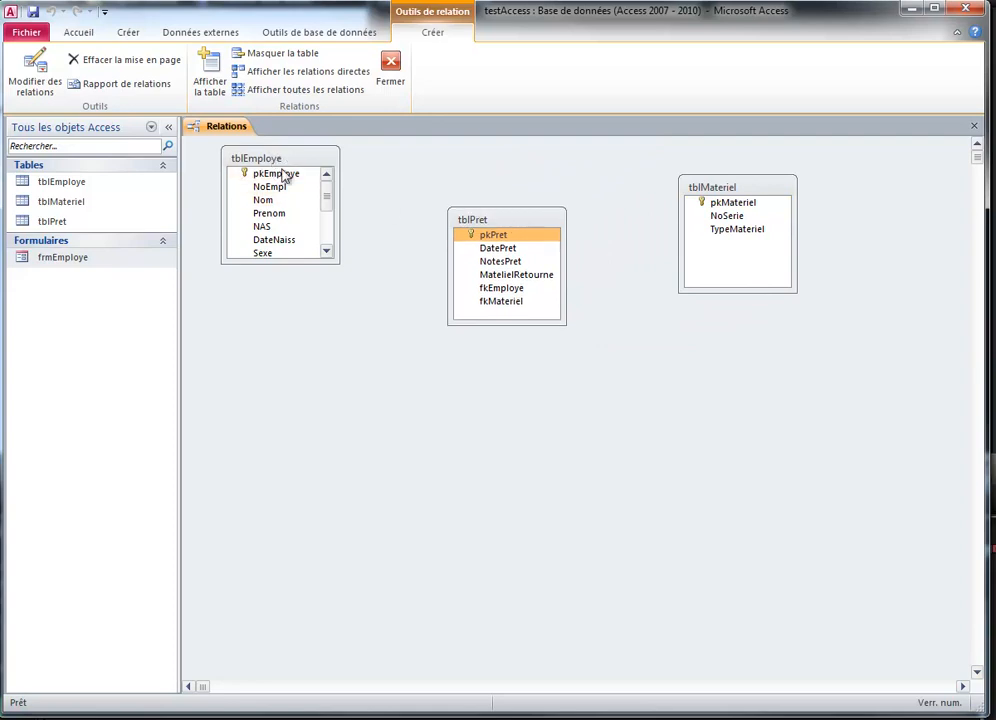
left_click_drag(258, 163, 291, 201)
left_click_drag(534, 225, 577, 296)
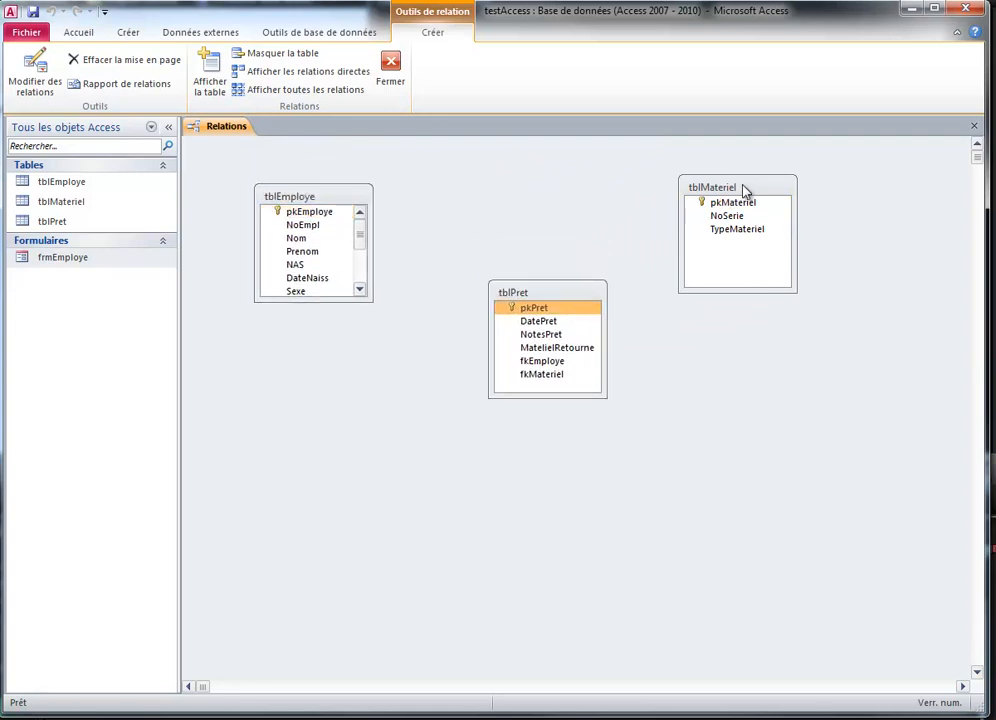
left_click_drag(744, 188, 765, 222)
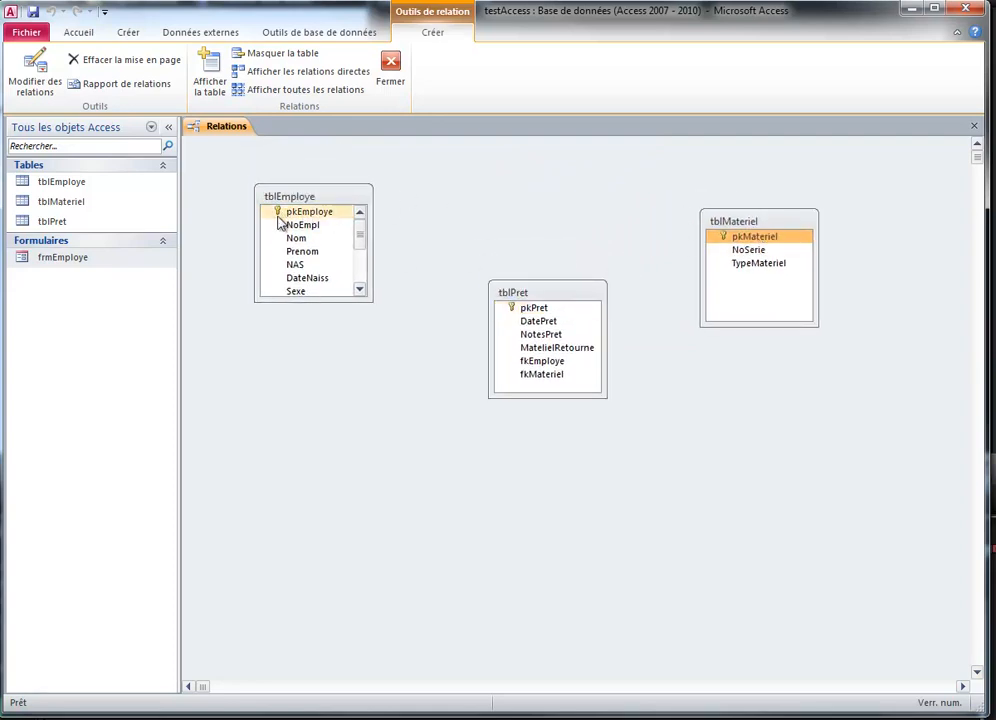
Step: Relate pkEmploye in tblEmploye to fkEmploye in tblPret, enforcing referential integrity with cascading updates and deletions
left_click(333, 213)
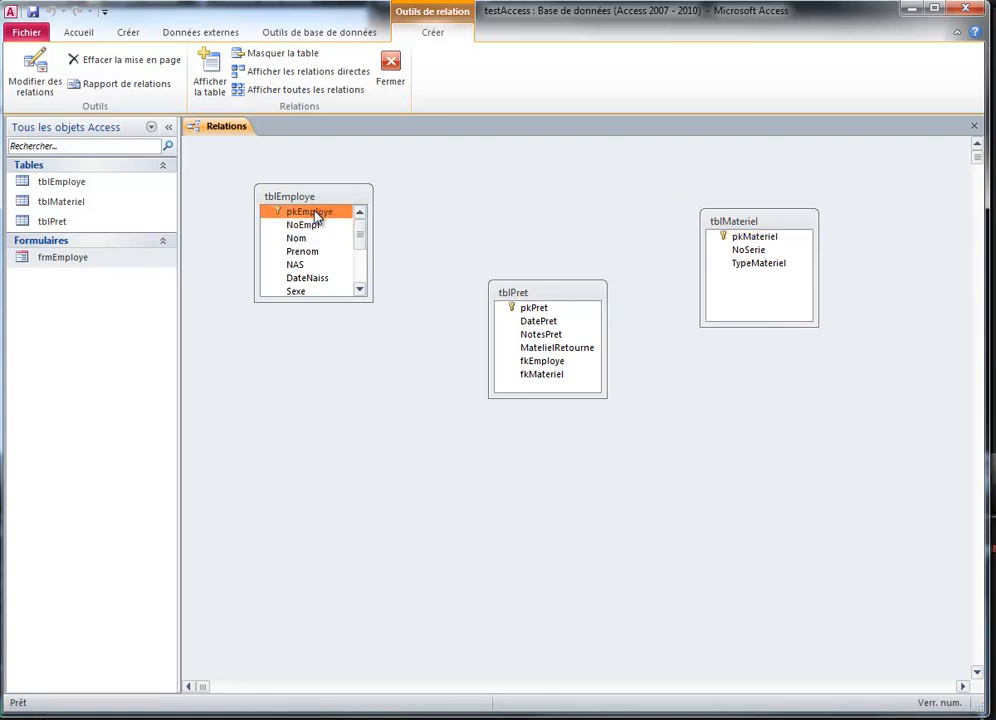
left_click_drag(315, 216, 548, 364)
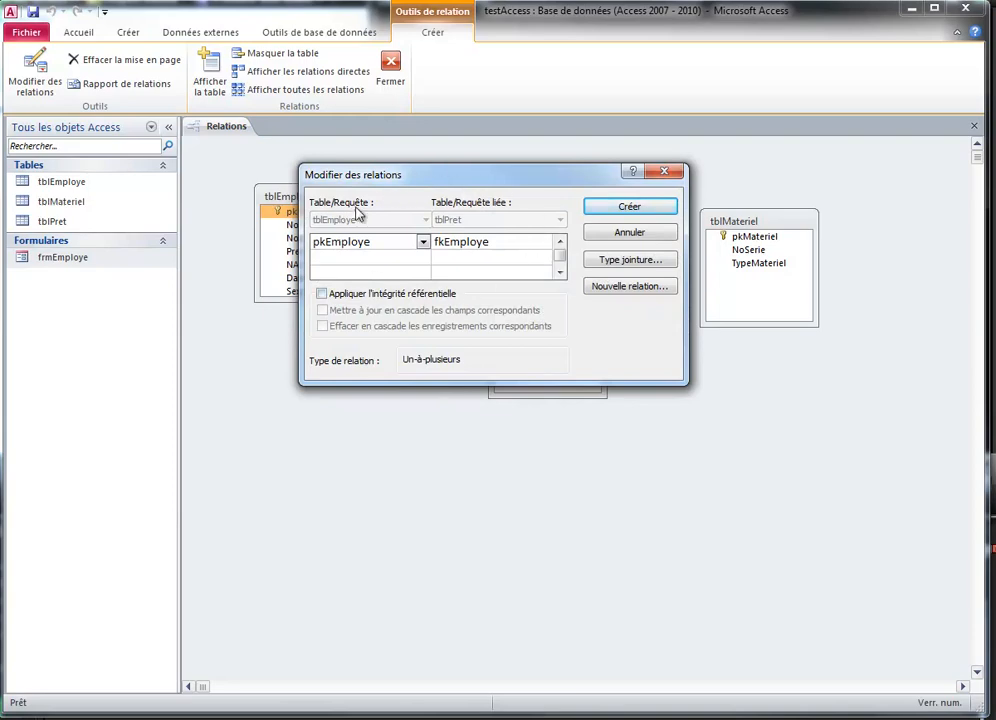
left_click(321, 294)
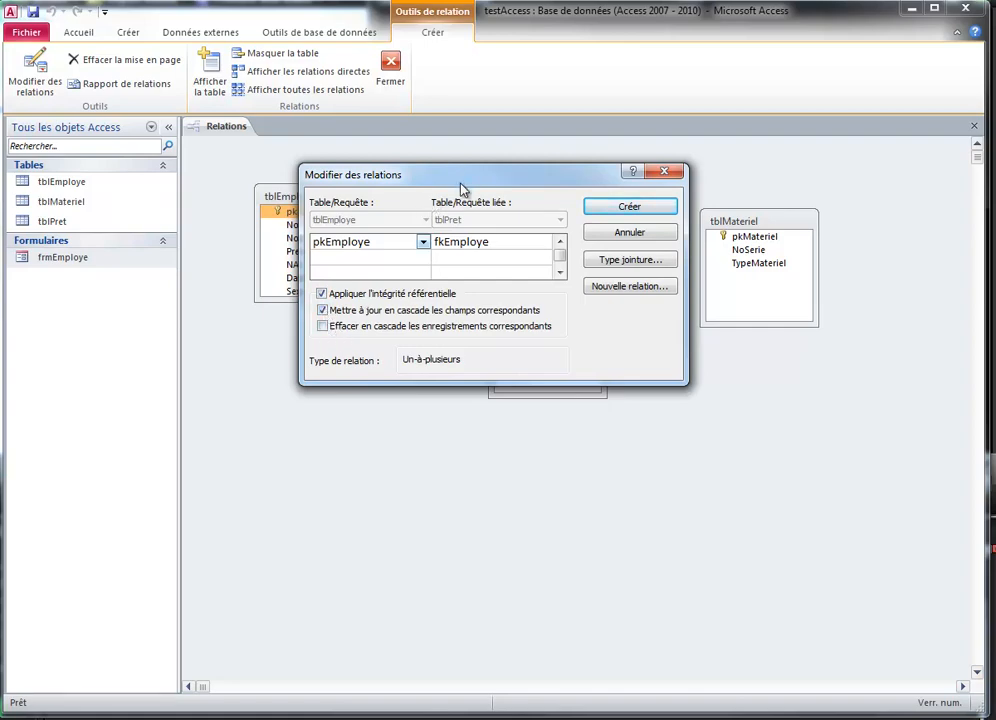
left_click_drag(460, 178, 525, 217)
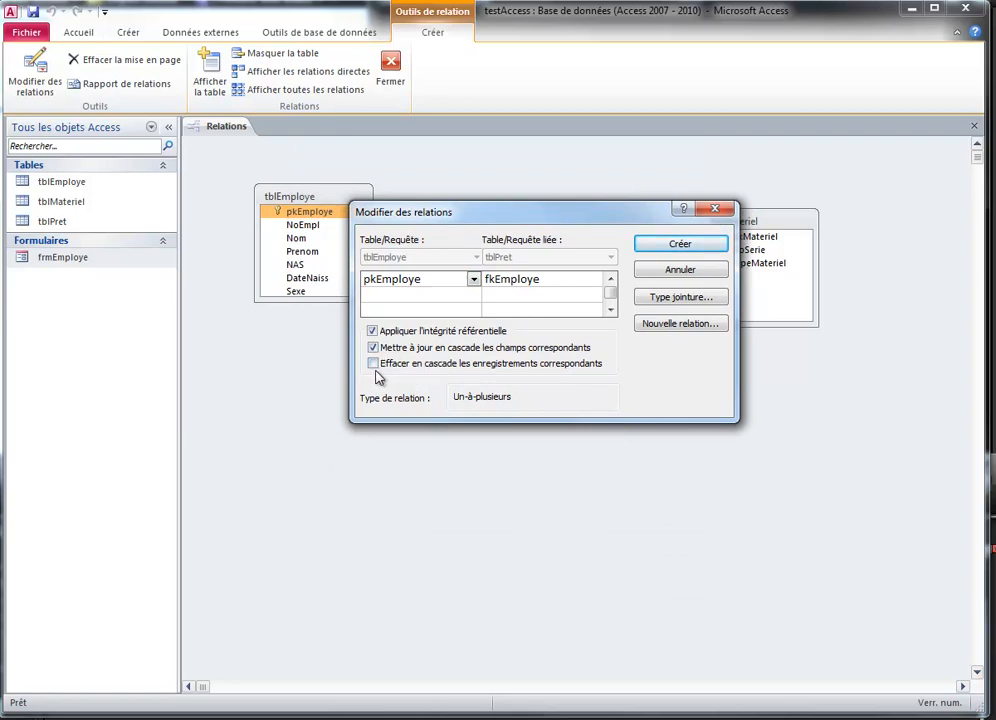
left_click(373, 365)
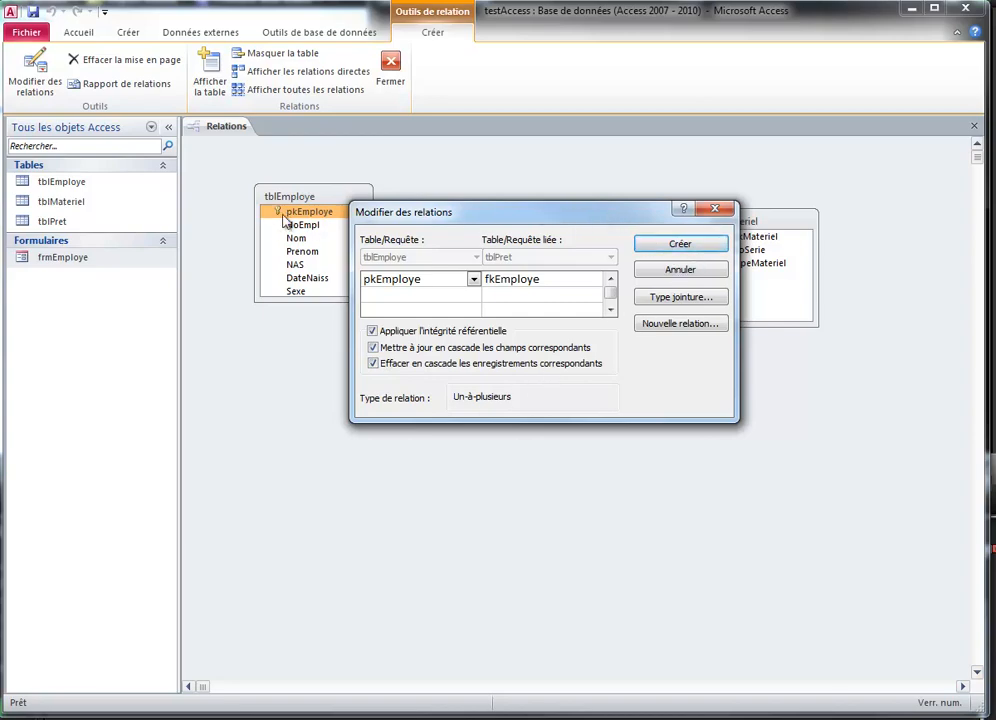
left_click_drag(479, 219, 547, 229)
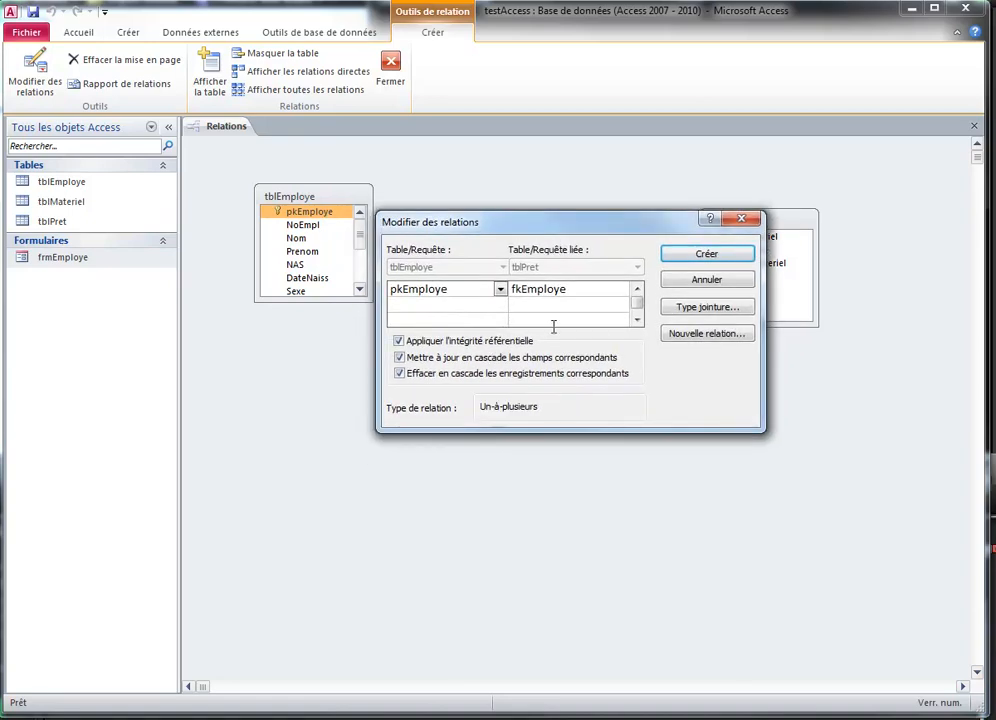
left_click(707, 255)
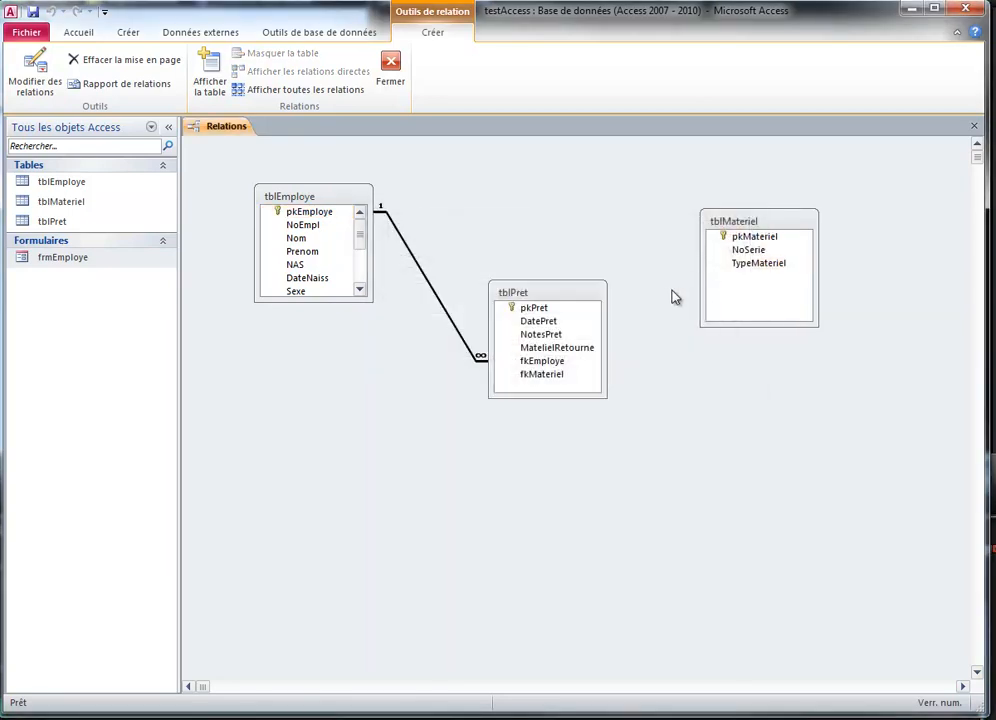
Step: Relate pkMateriel in tblMateriel to fkMateriel in tblPret, enforcing referential integrity with cascading updates and deletions
left_click(525, 362)
left_click(763, 238)
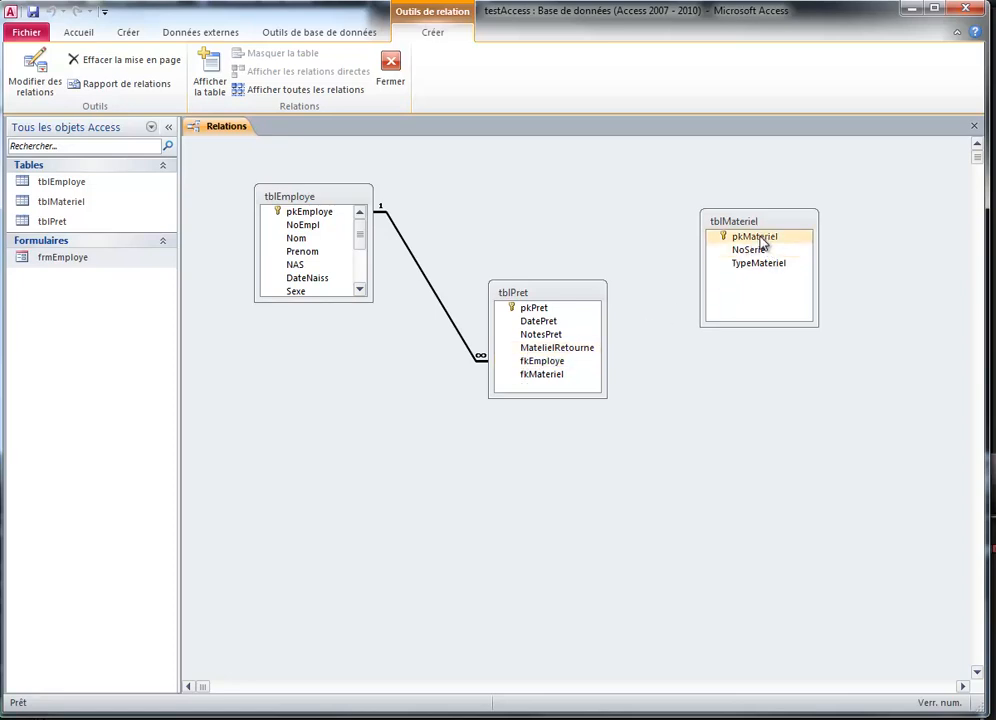
left_click_drag(762, 243, 541, 382)
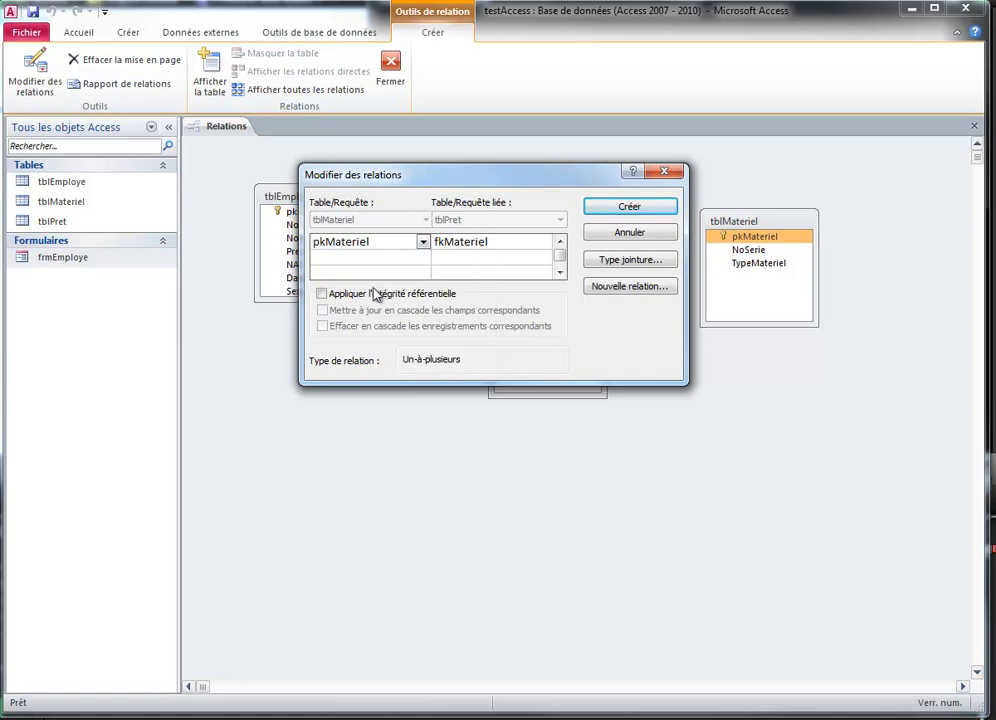
left_click(322, 294)
left_click(322, 310)
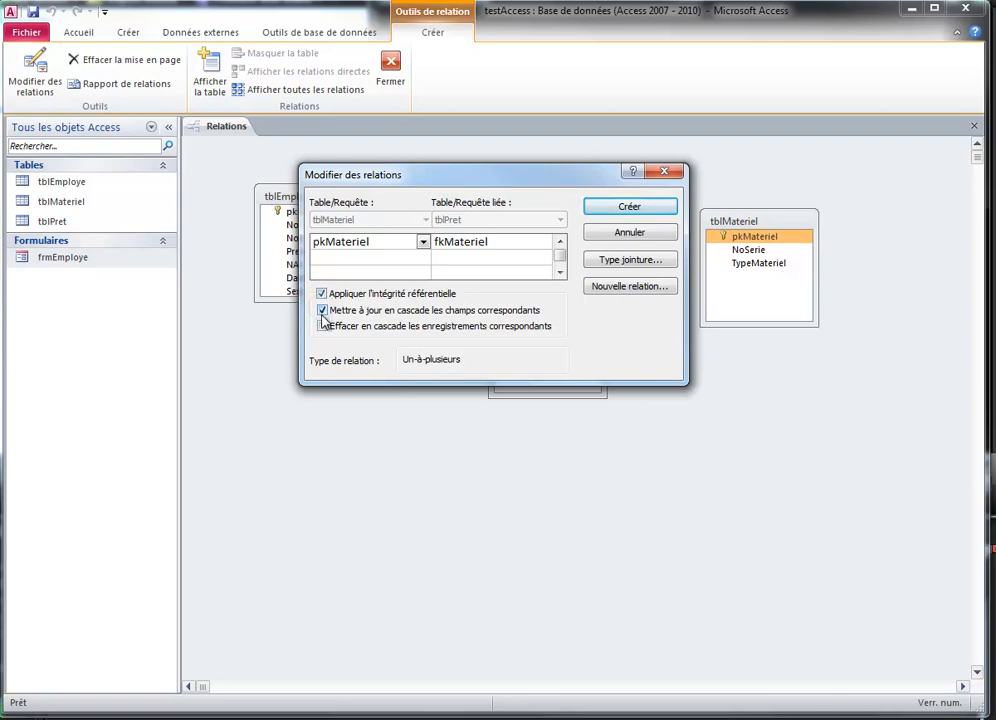
left_click(324, 330)
left_click(630, 207)
Step: Move tblPret slightly up between the two related tables, and close the relationships layout with its changes saved
left_click_drag(554, 297, 527, 257)
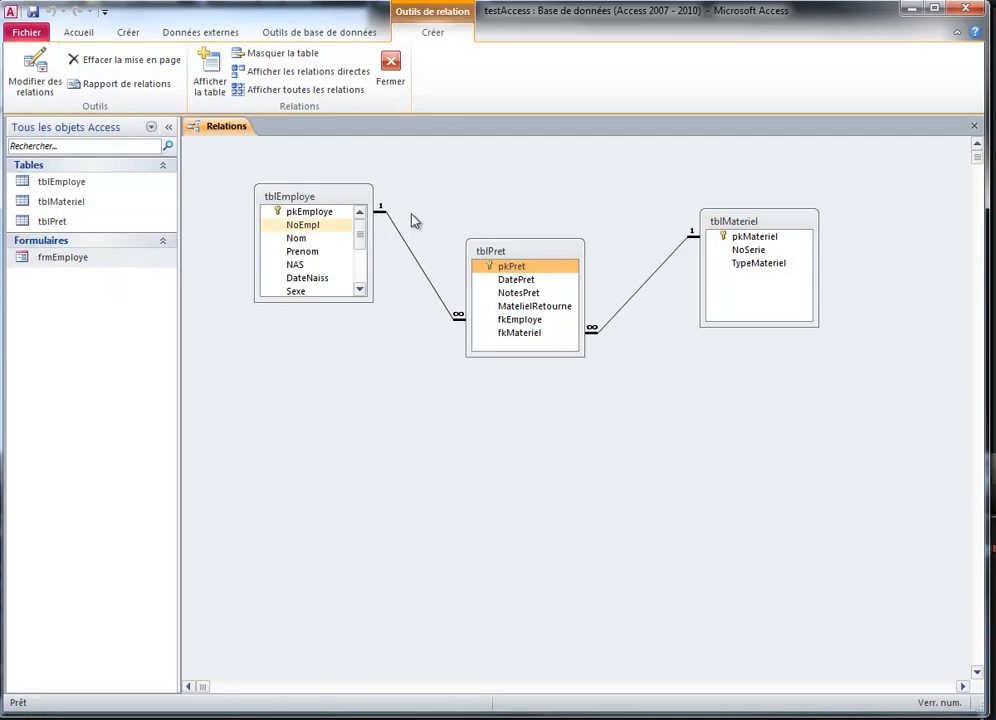
left_click(390, 68)
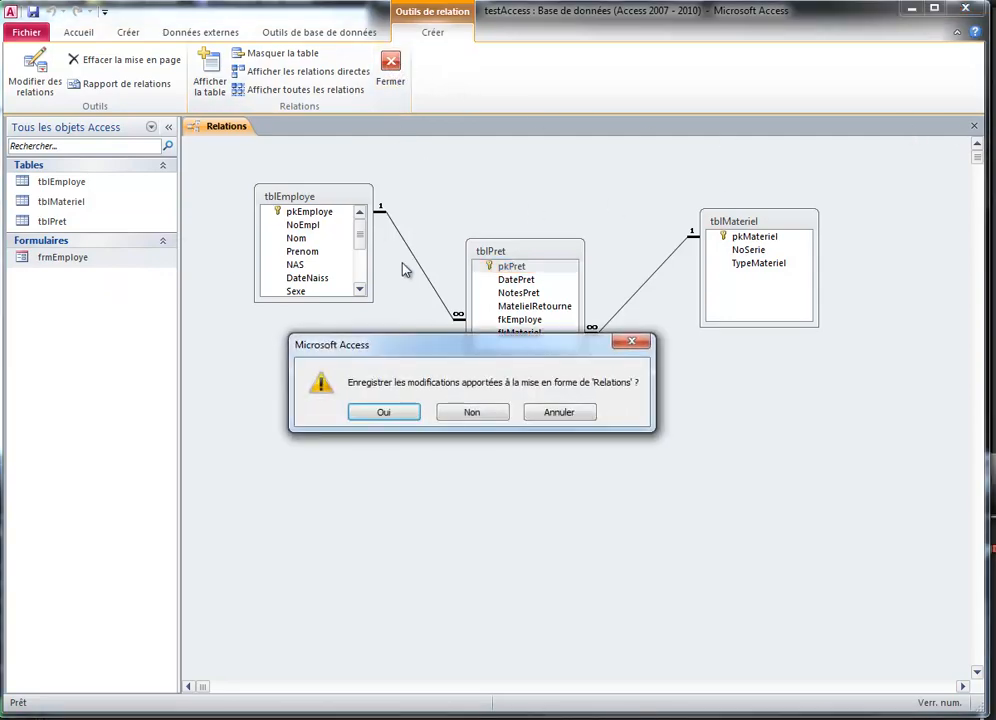
left_click(385, 411)
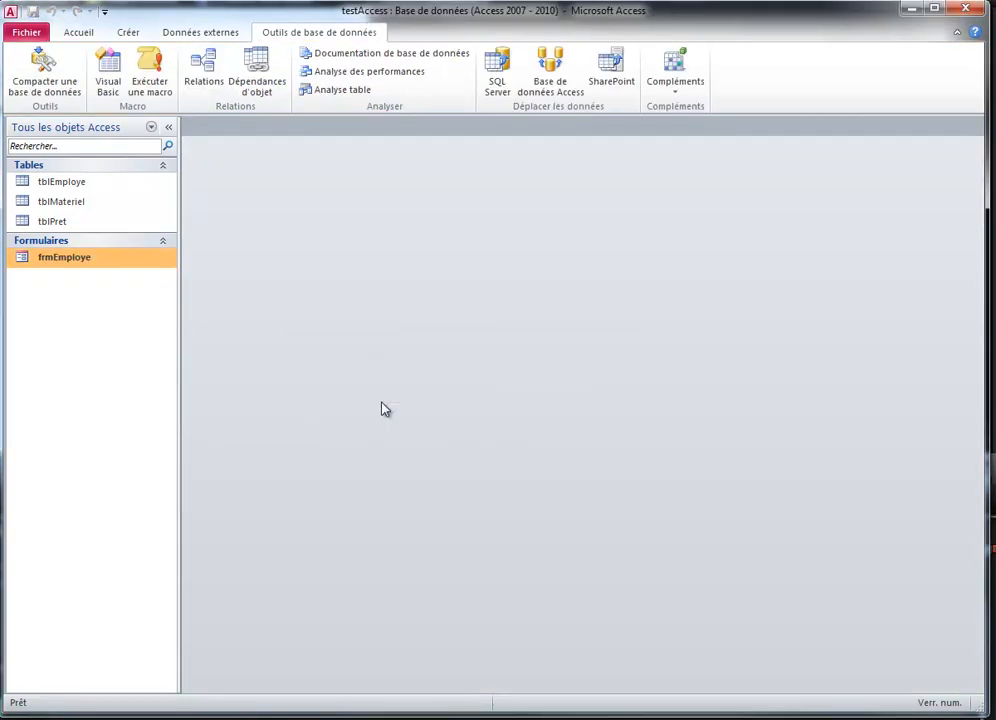
Step: Open tblMateriel and add a first equipment record numbered 4634623 with type Écran
double_click(72, 204)
left_click(338, 162)
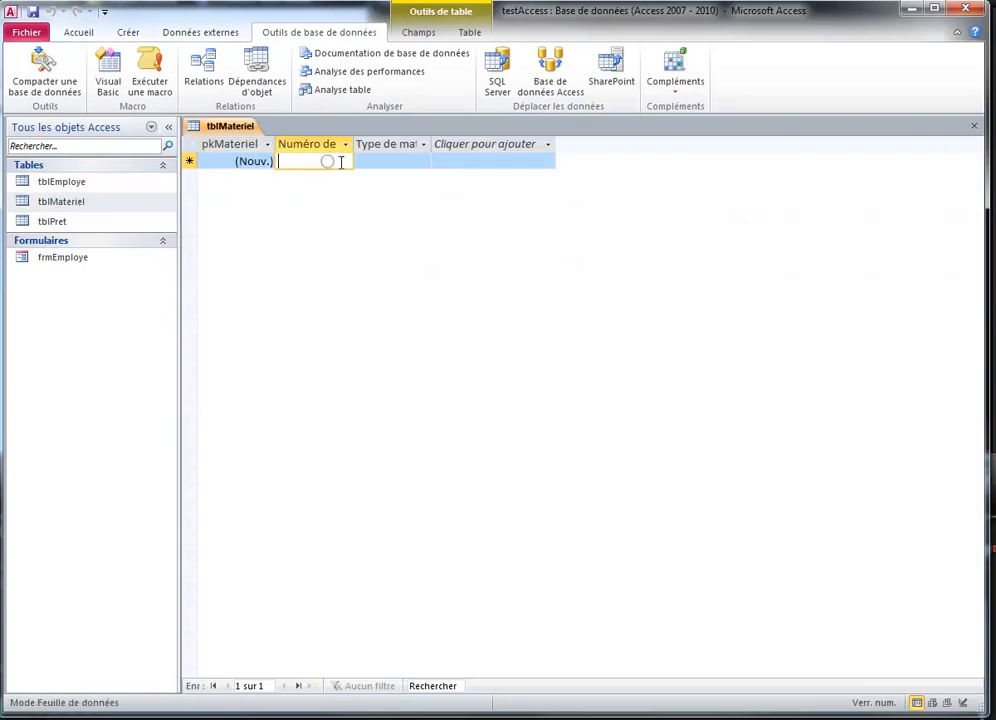
type("4634623")
left_click(407, 161)
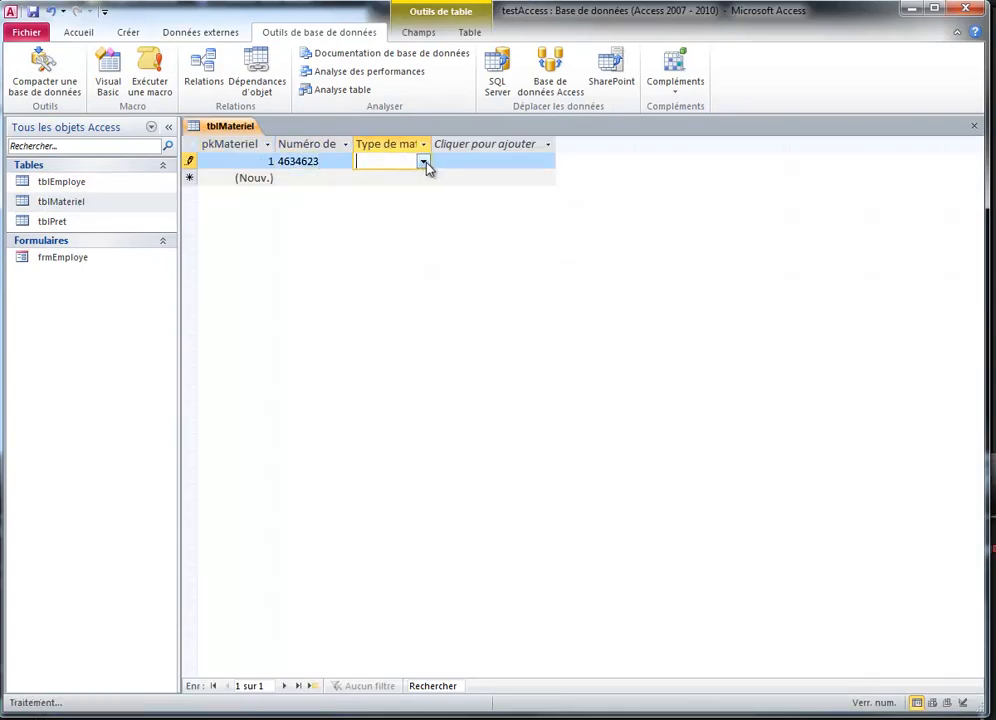
left_click(423, 162)
left_click(391, 196)
Step: Add a second equipment record numbered 53563456 with type Téléphone
left_click(311, 178)
type("53563456")
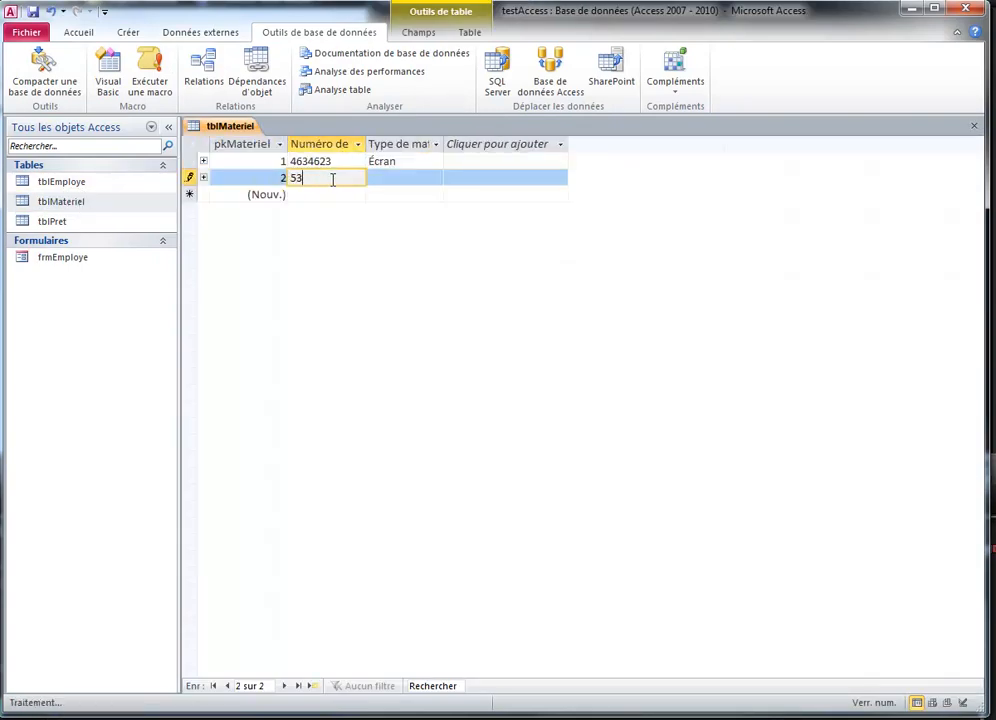
left_click(416, 182)
left_click(436, 180)
left_click(416, 224)
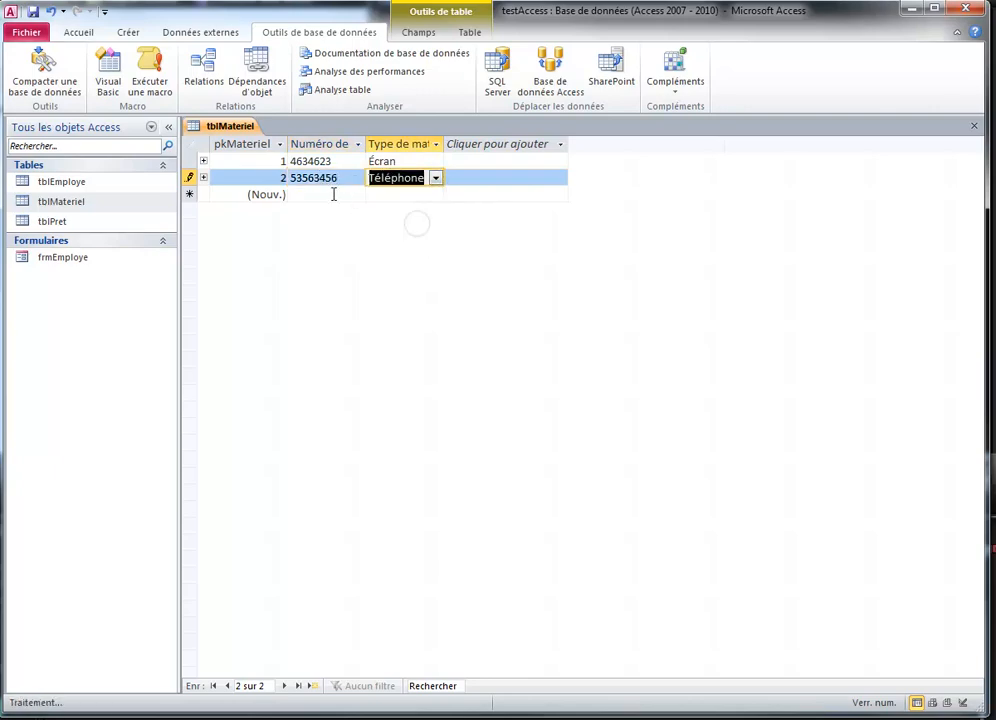
Step: Add a third equipment record numbered hdfhdfh346346 with type Téléphone
left_click(334, 195)
type("hdfhdfh346346")
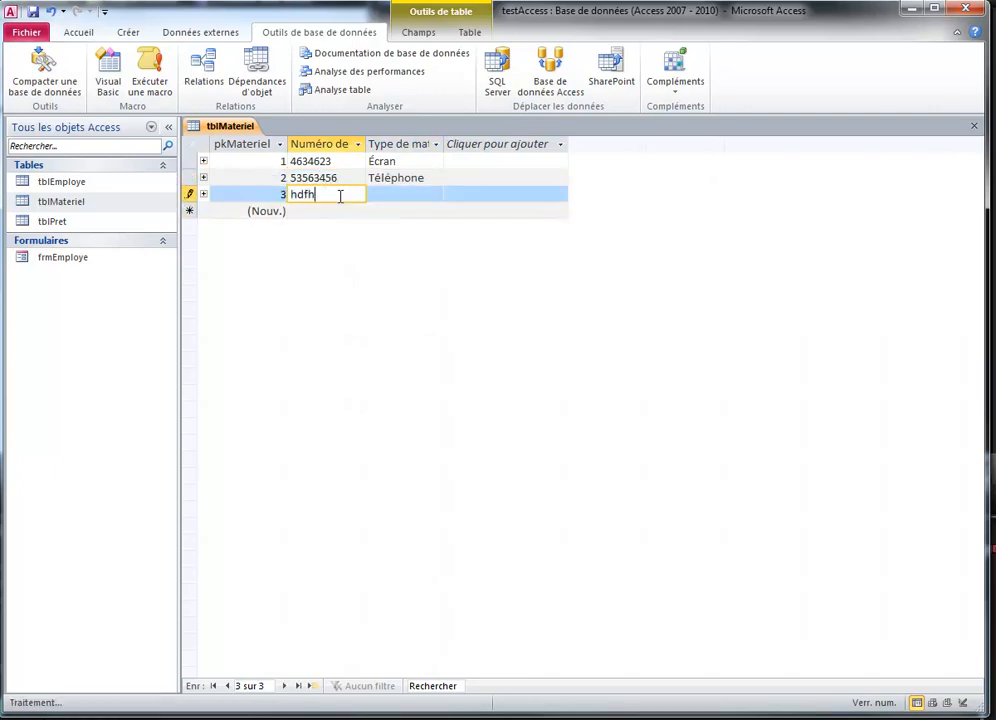
left_click(425, 197)
left_click(435, 198)
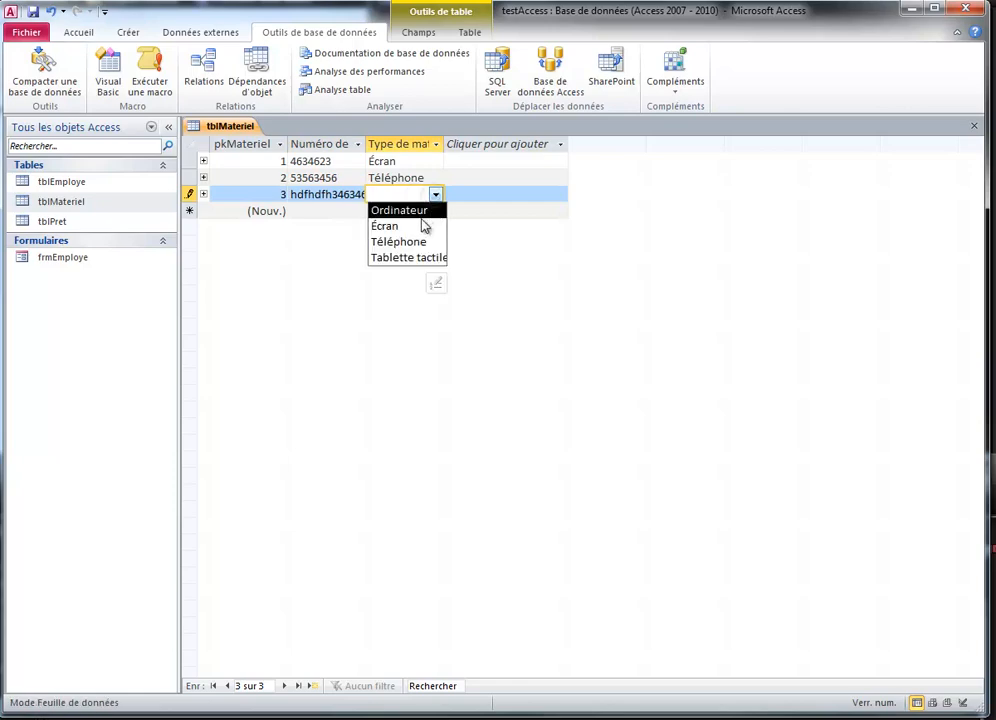
left_click(414, 242)
left_click(328, 212)
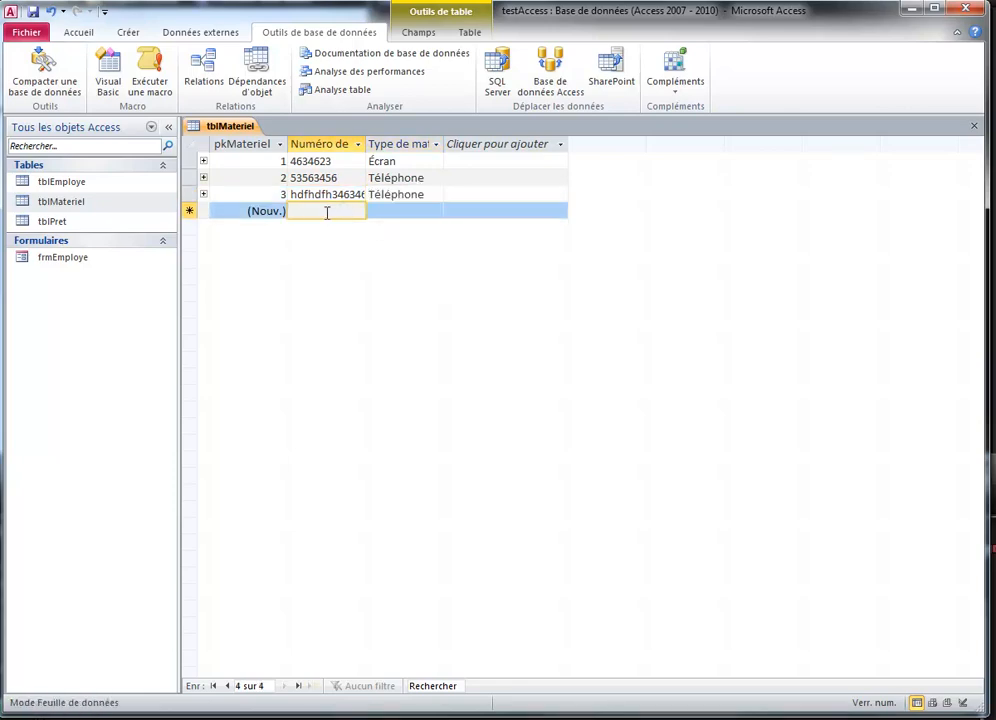
type("5465467547")
left_click(425, 211)
left_click(436, 211)
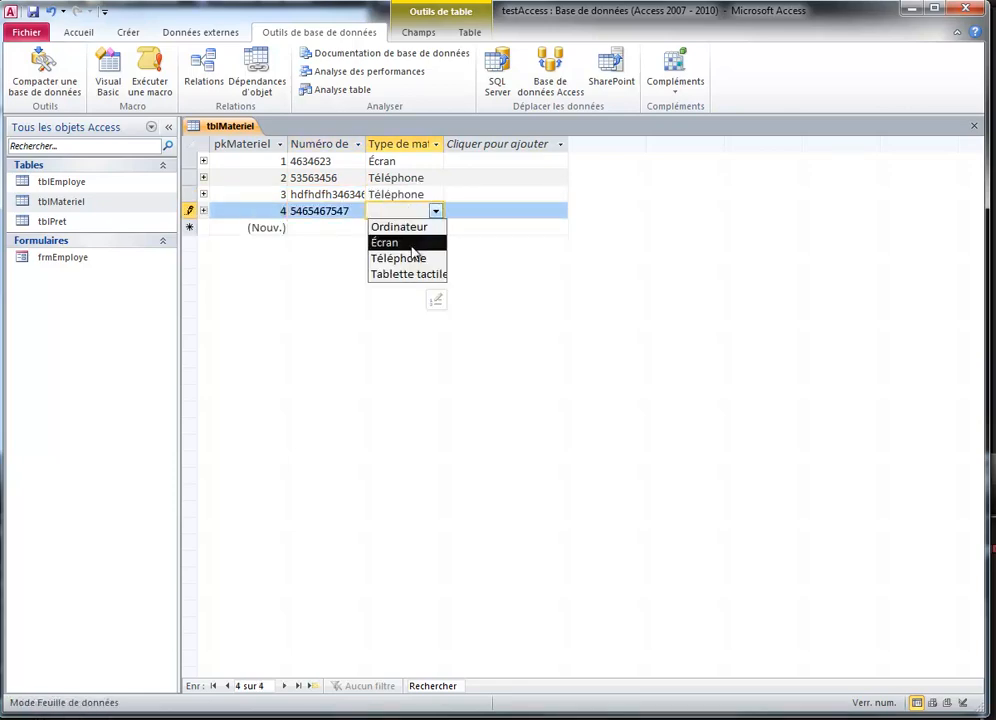
left_click(408, 227)
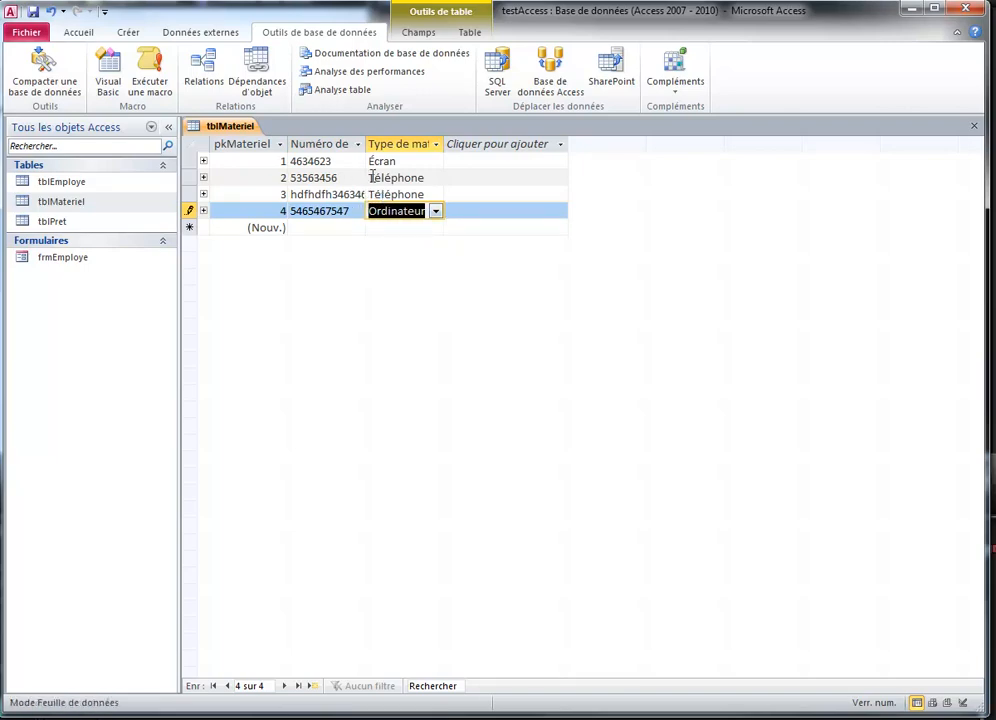
left_click(973, 125)
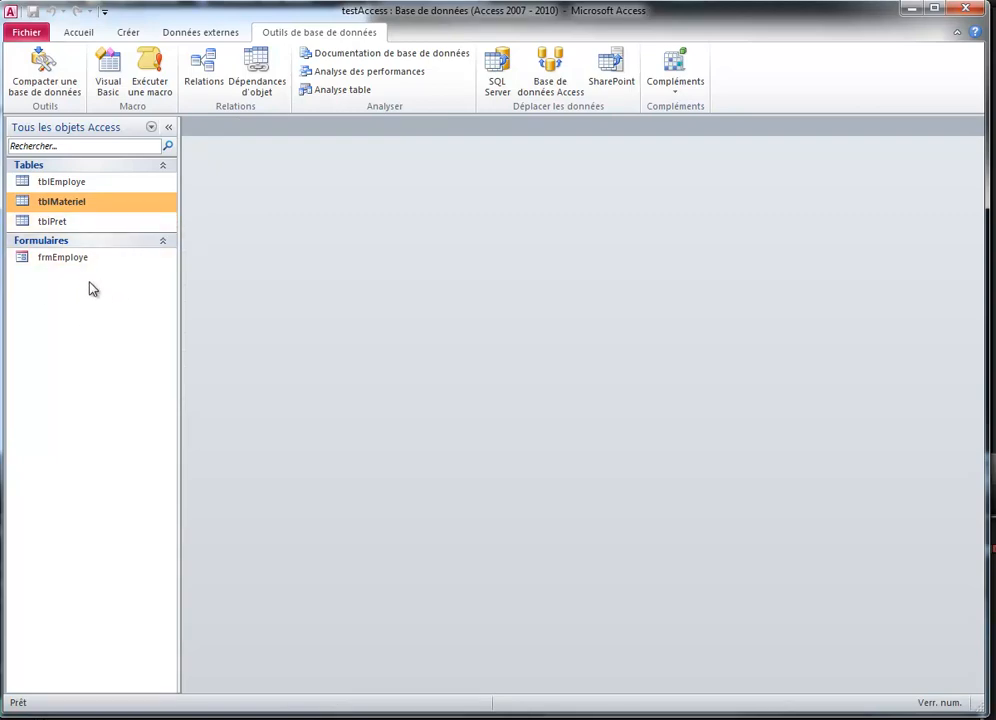
Step: Create a blank form in design view and set its default view to Formulaires continus
left_click(130, 33)
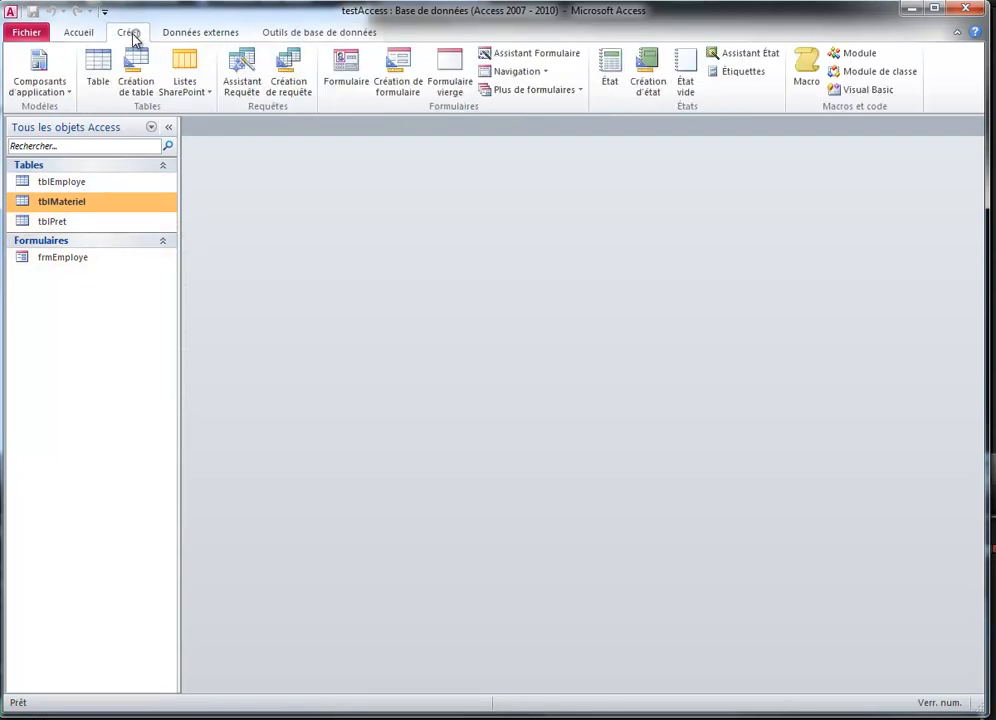
left_click(398, 78)
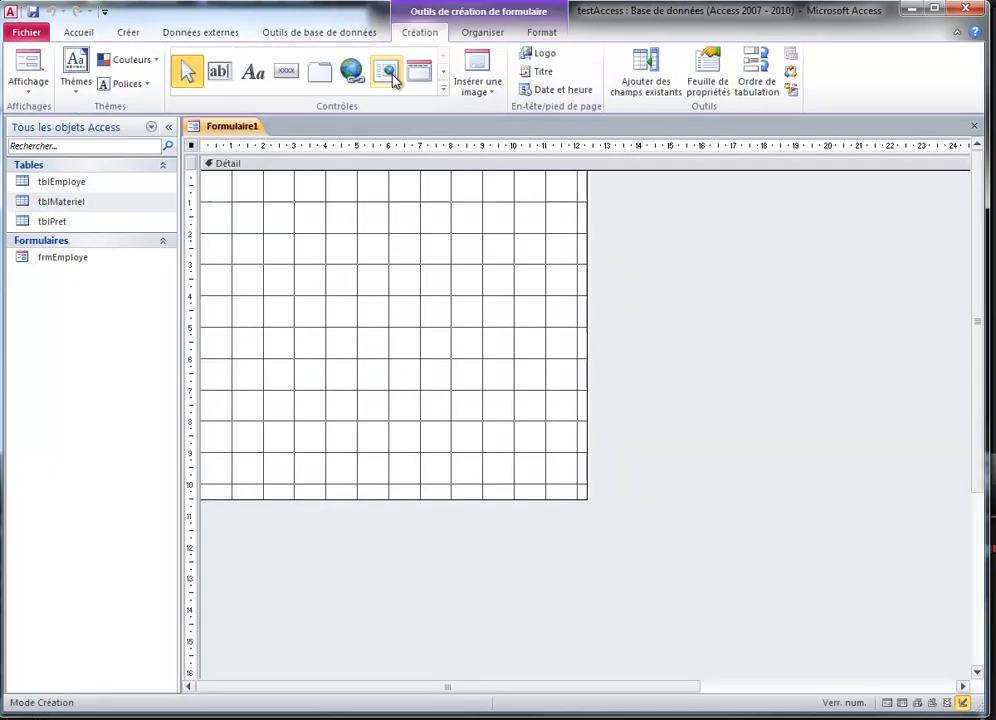
right_click(373, 257)
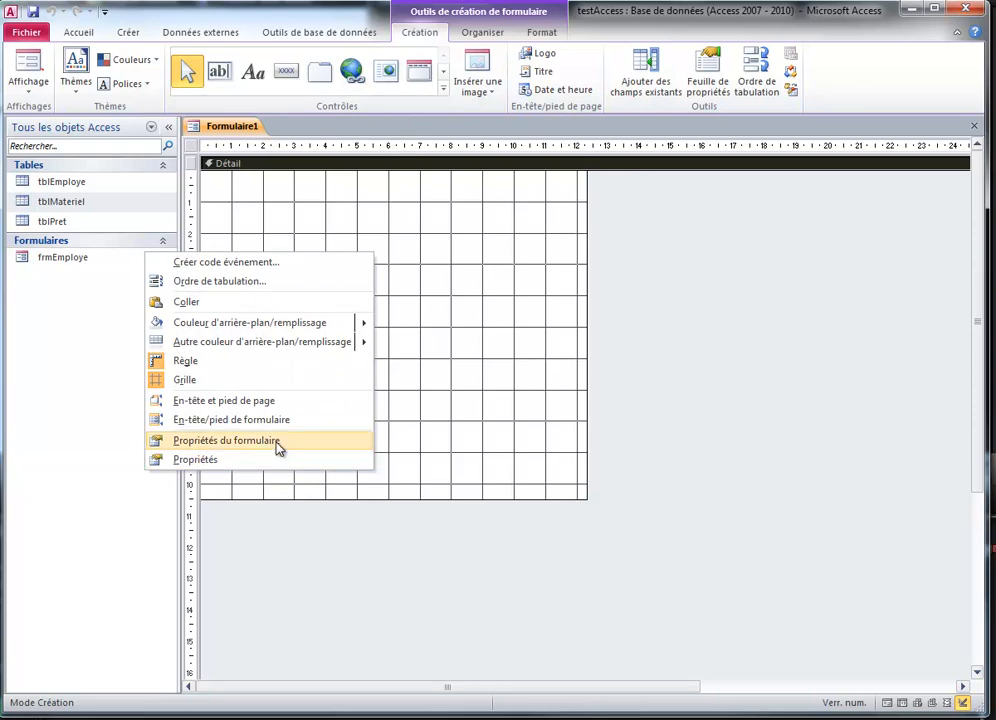
left_click(278, 446)
left_click(810, 212)
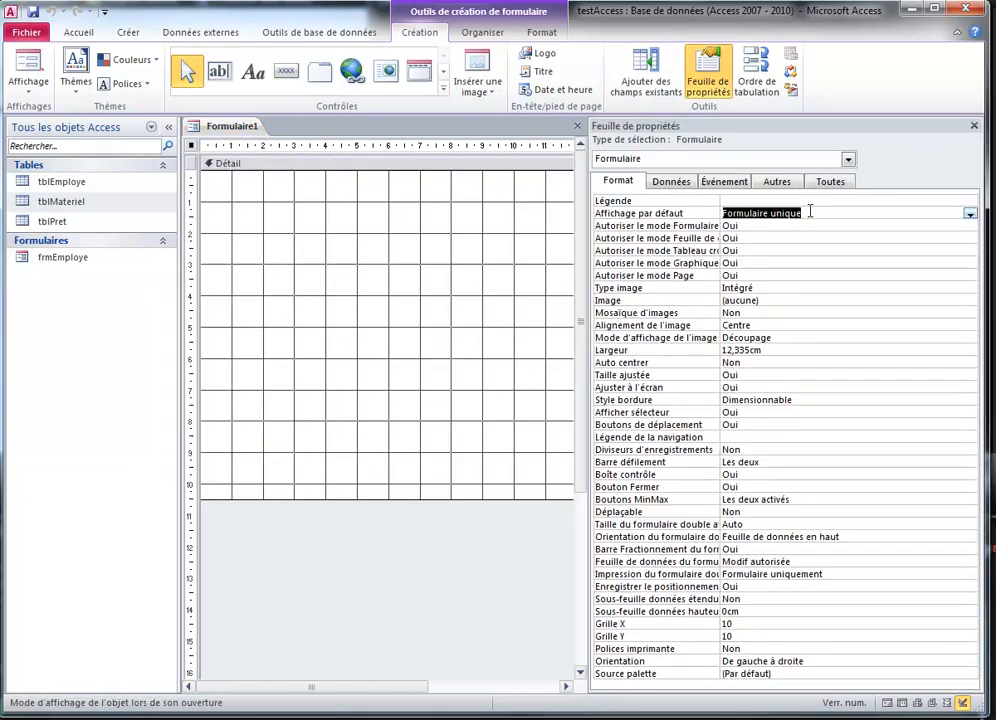
left_click(969, 213)
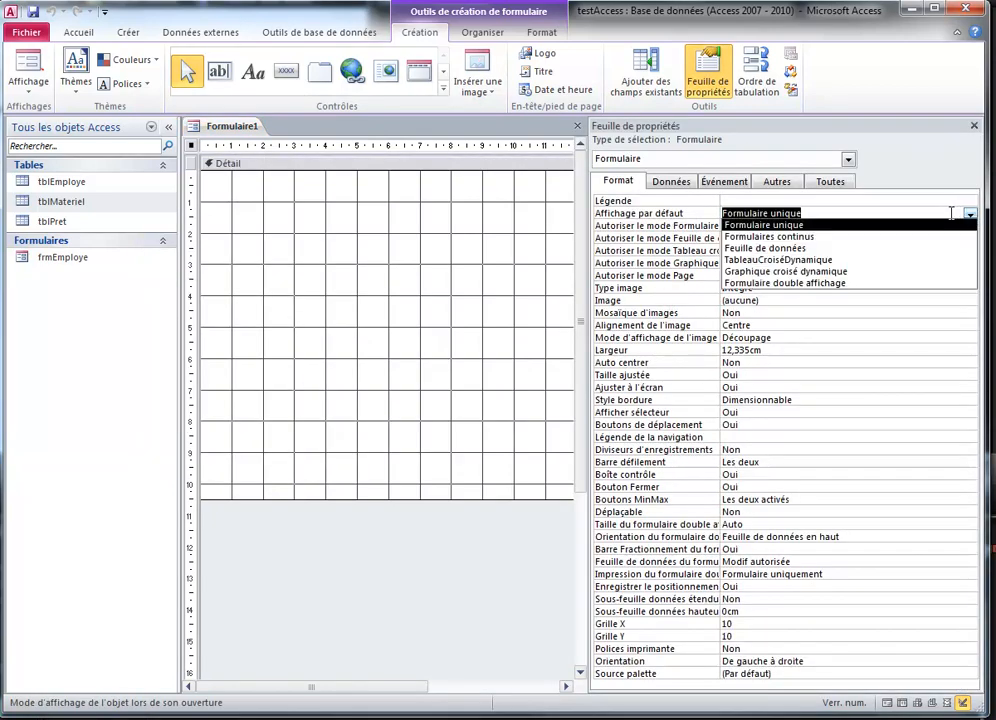
left_click(843, 238)
Step: Enter a caption (Légende) for the form and close its property sheet
left_click(823, 200)
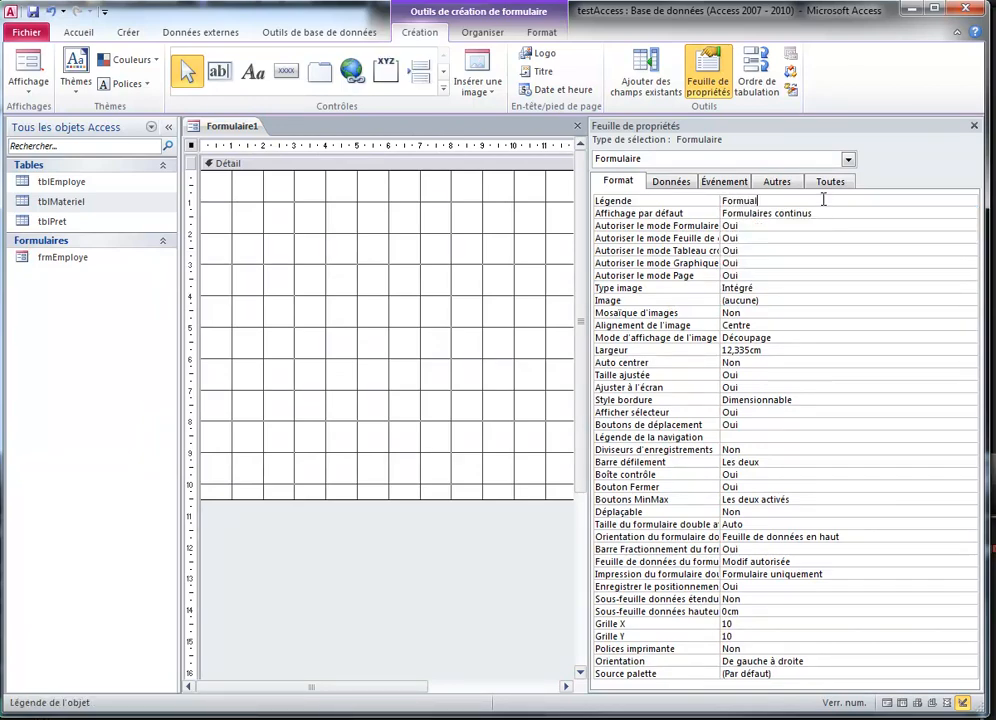
key("BackSpace")
key("BackSpace")
key("BackSpace")
left_click(975, 128)
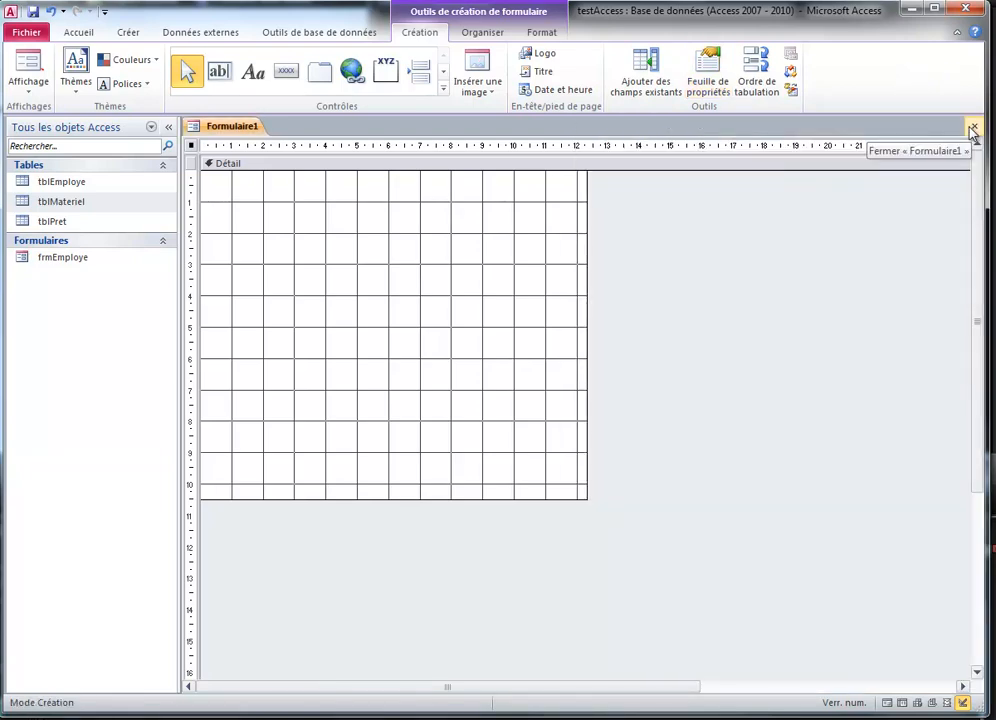
Step: Show the existing fields of all tables and expand the tblPret field list
left_click(660, 88)
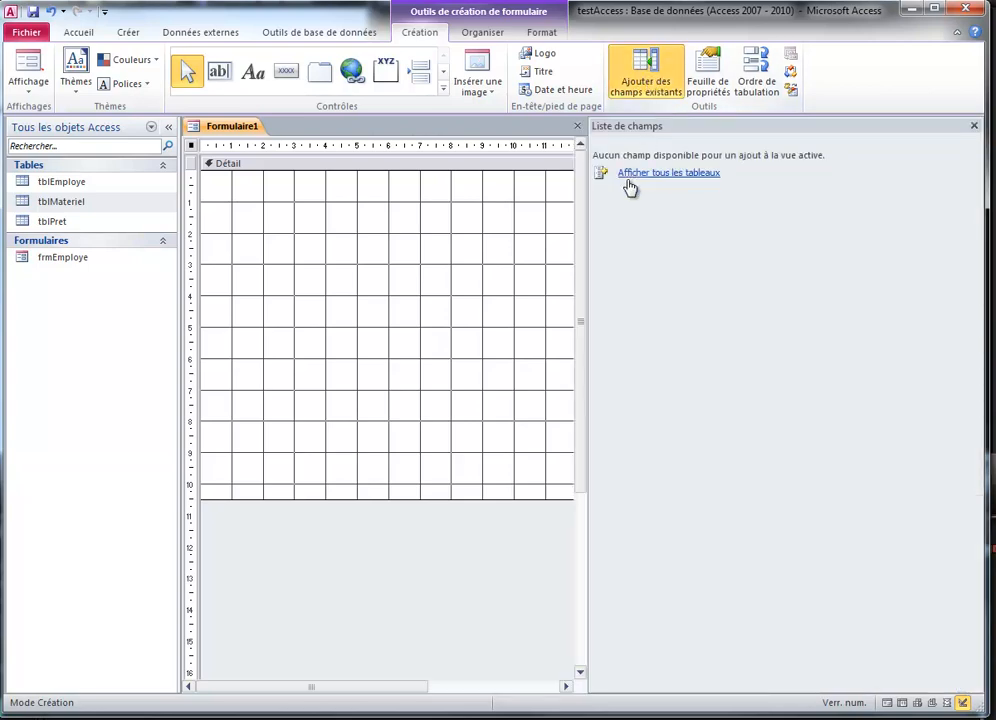
left_click(632, 172)
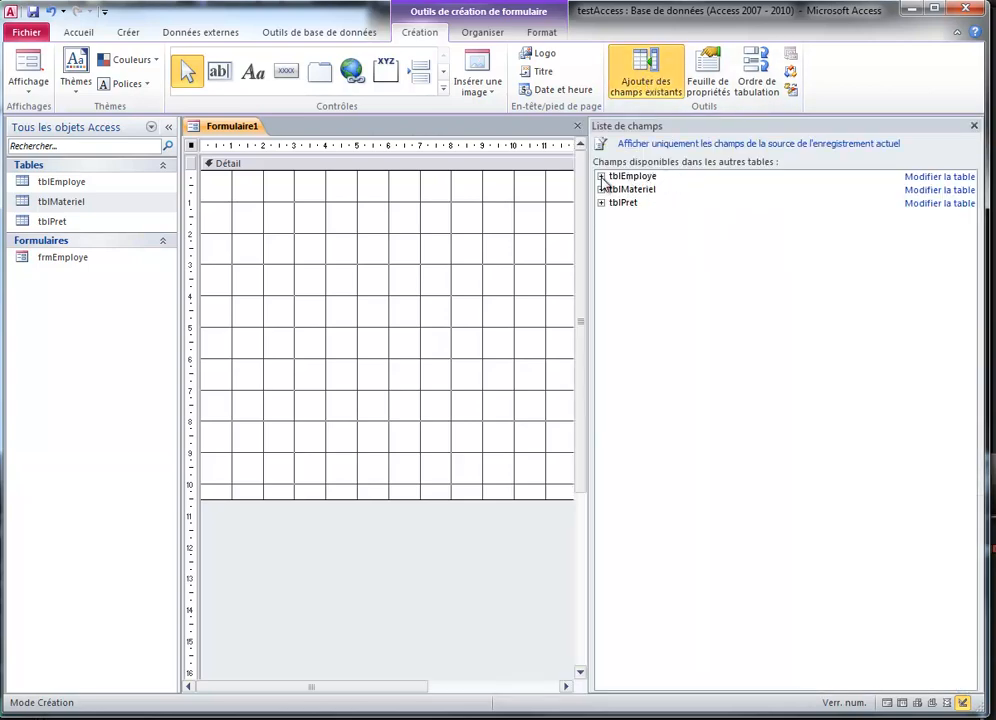
left_click(601, 177)
left_click(601, 177)
left_click(601, 190)
left_click(601, 190)
left_click(601, 203)
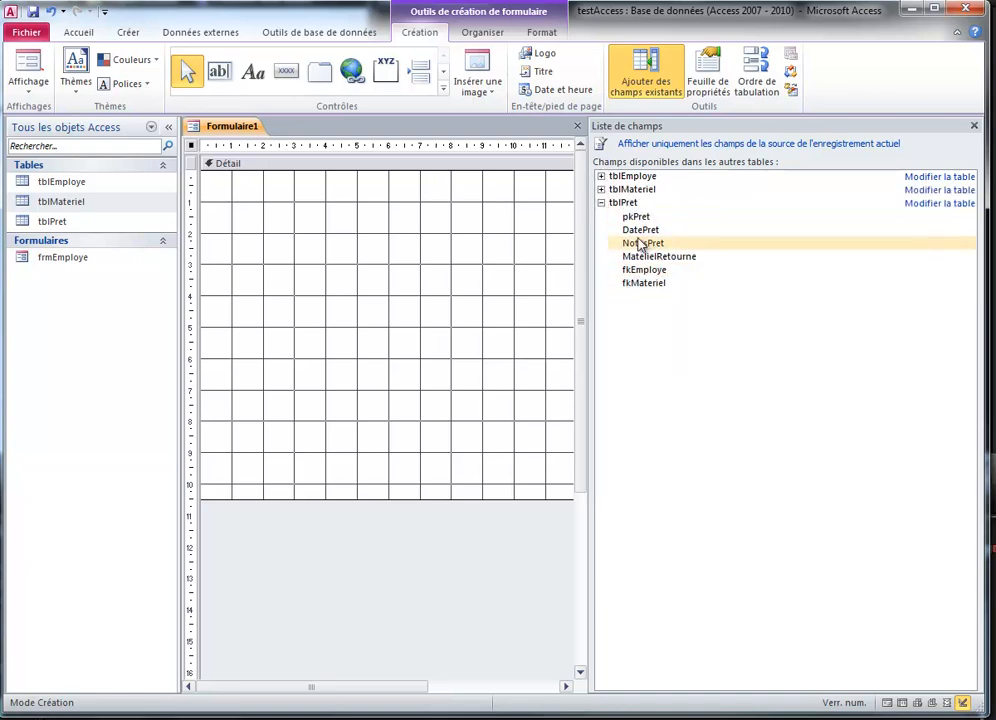
Step: Try to select all tblPret fields together, from pkPret through fkMateriel
left_click(638, 218)
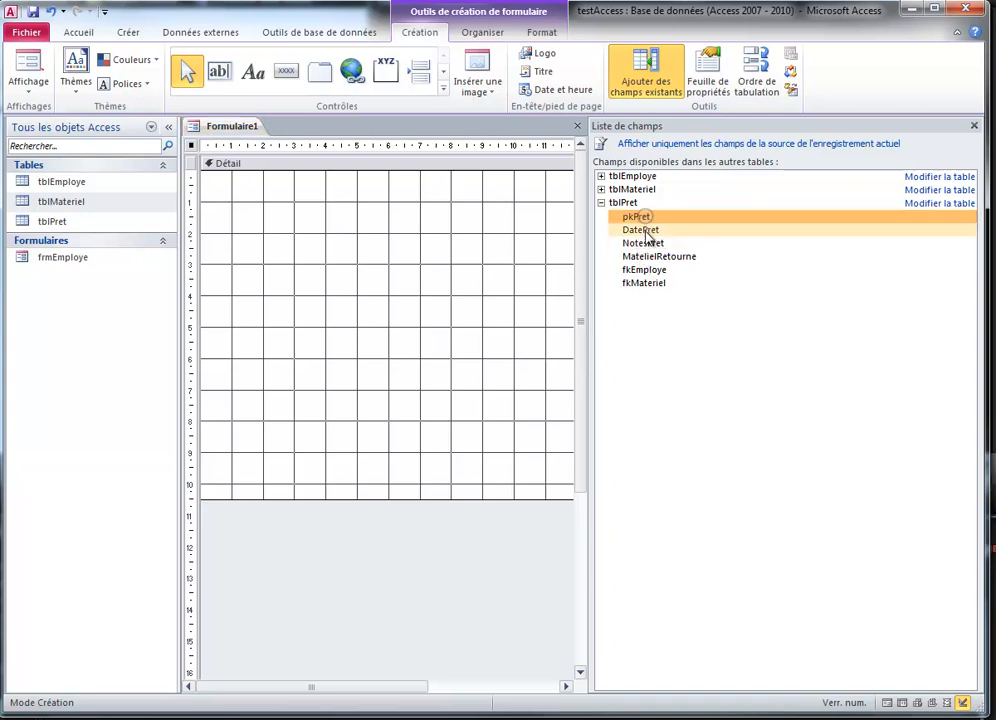
left_click(644, 283, "shift")
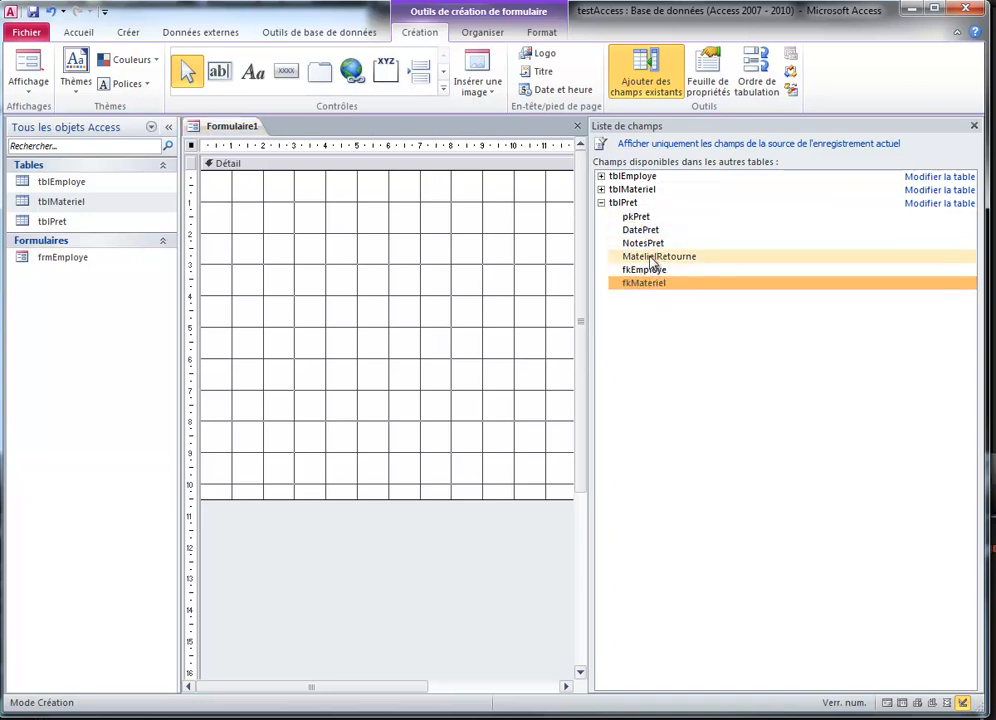
left_click(648, 218)
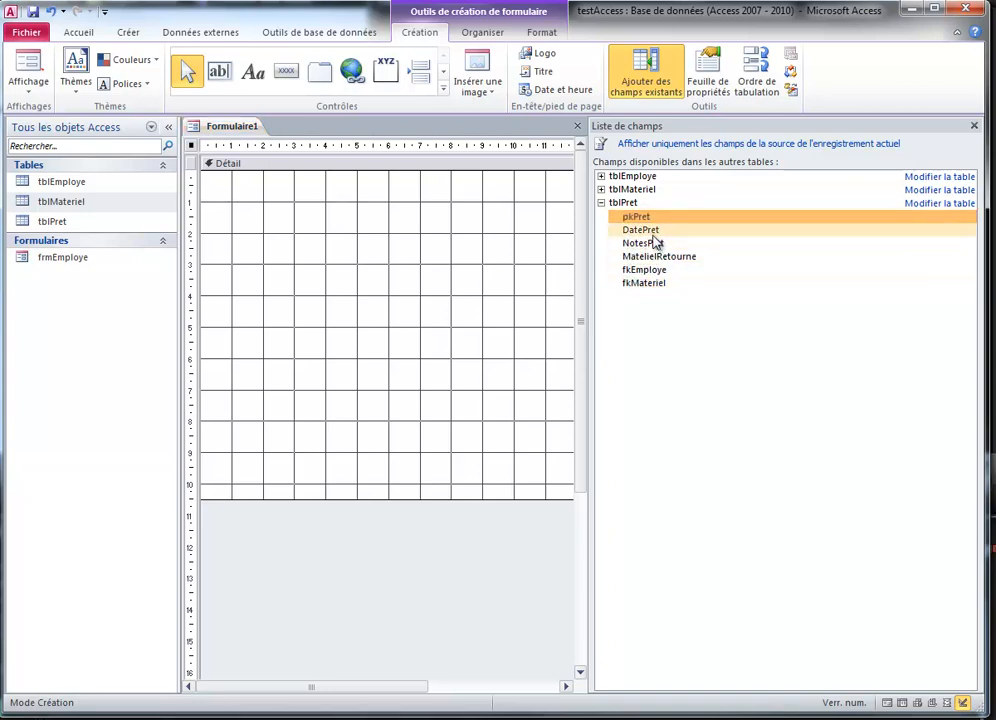
left_click(656, 284, "shift")
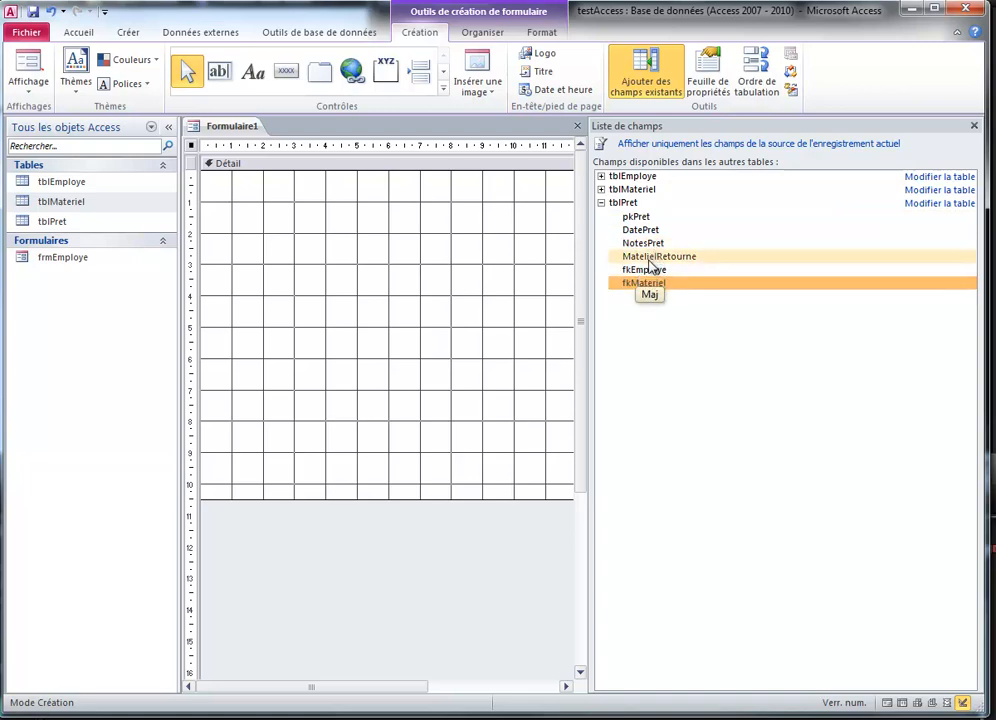
left_click(645, 231)
left_click(648, 218)
left_click(662, 284, "shift")
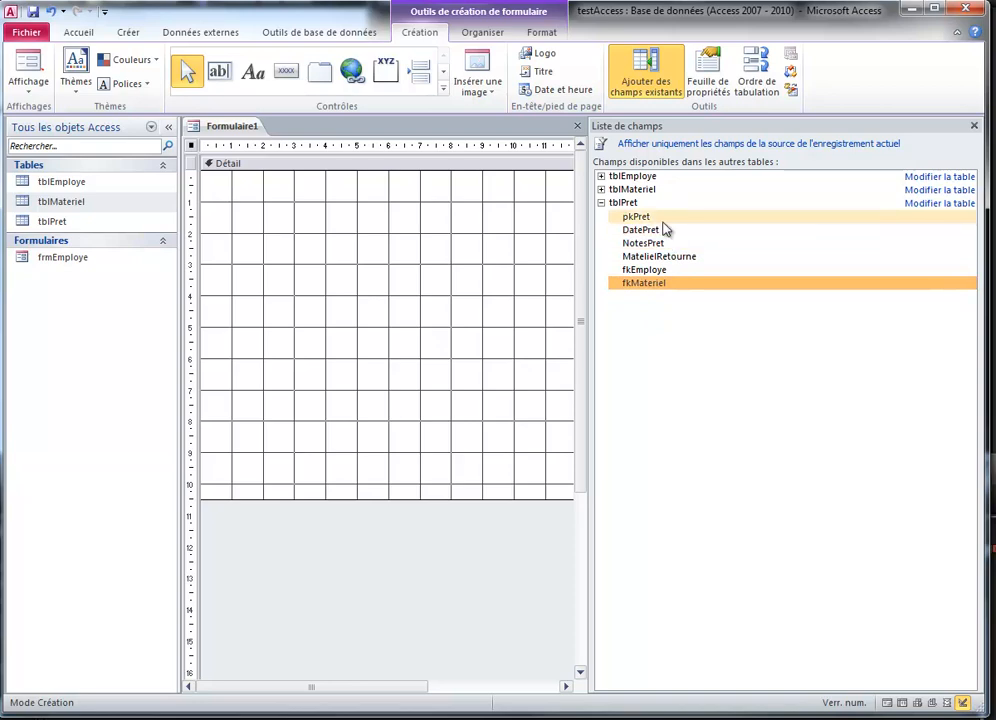
left_click(645, 217)
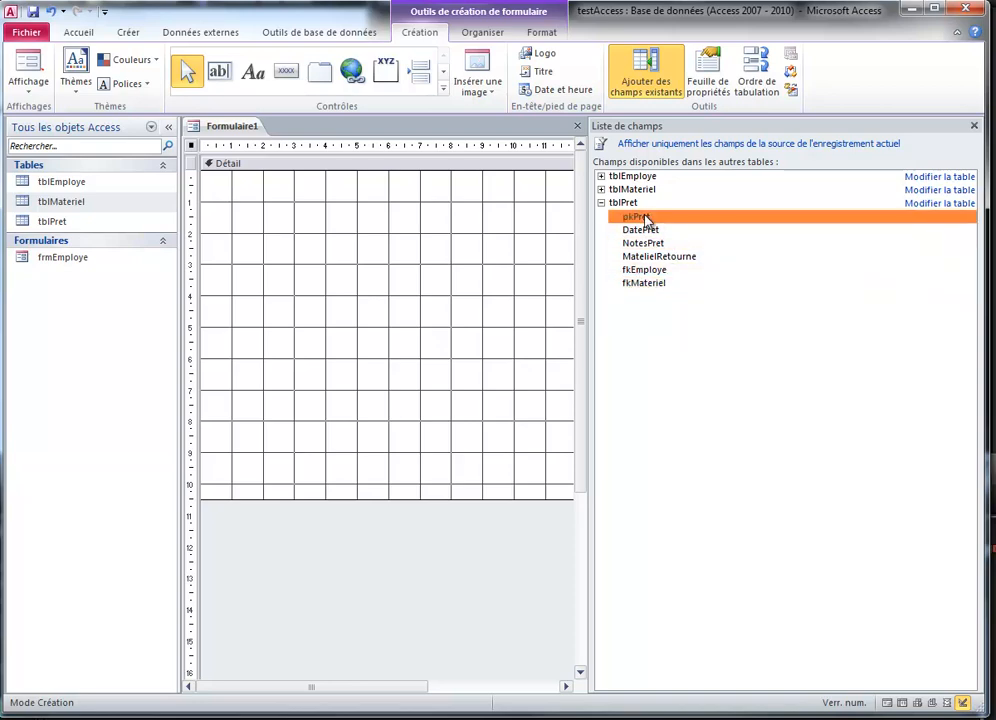
left_click(645, 285)
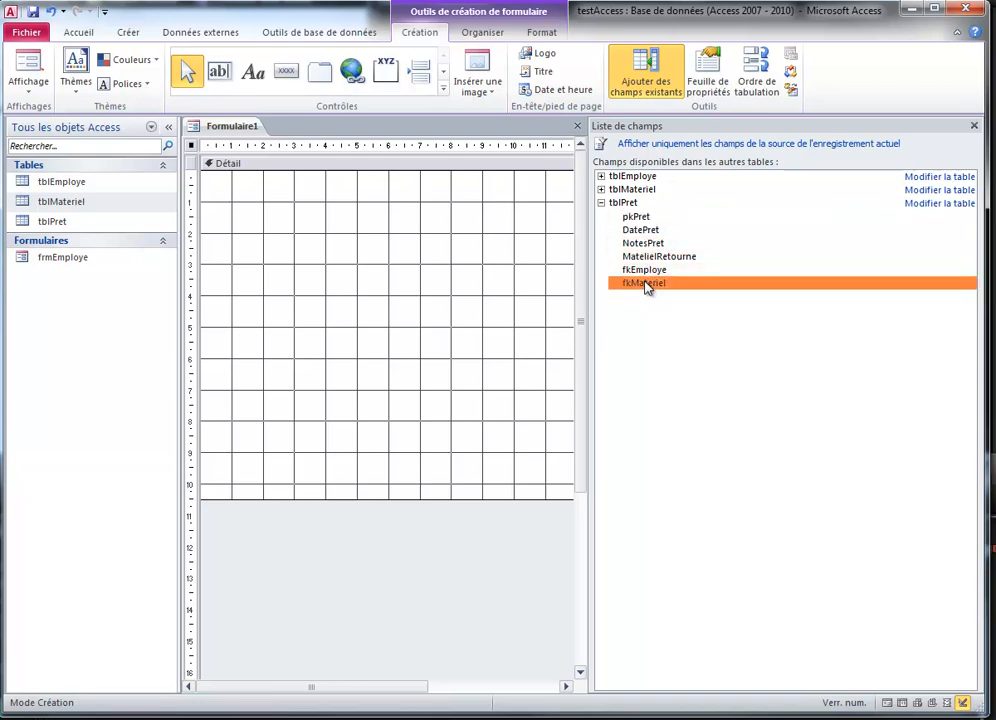
left_click(652, 205)
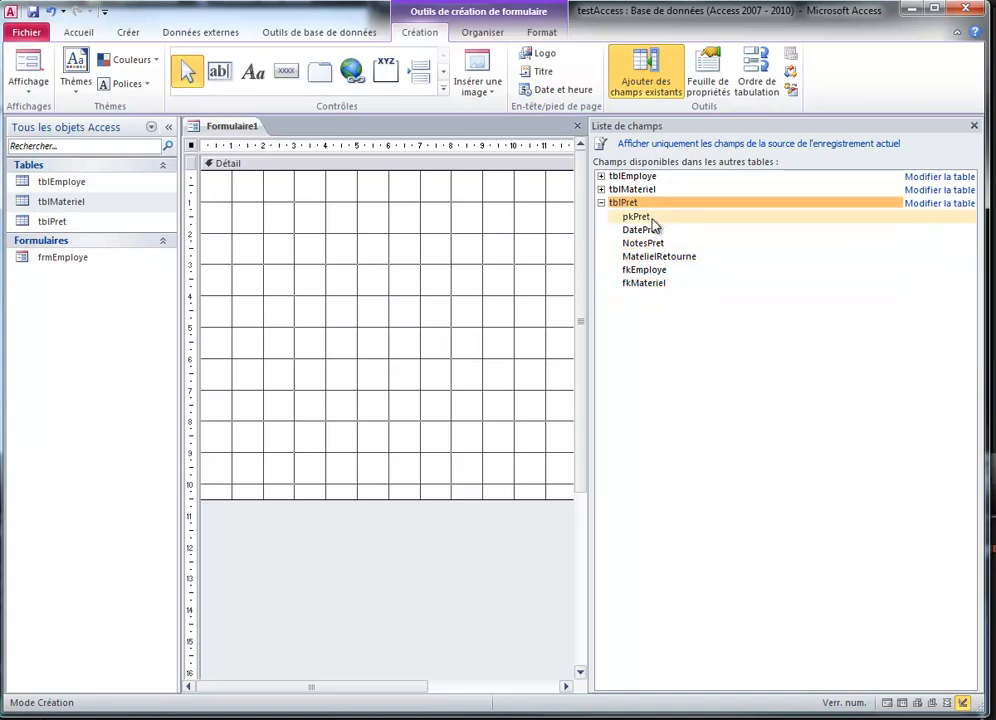
left_click(651, 281)
left_click(647, 218)
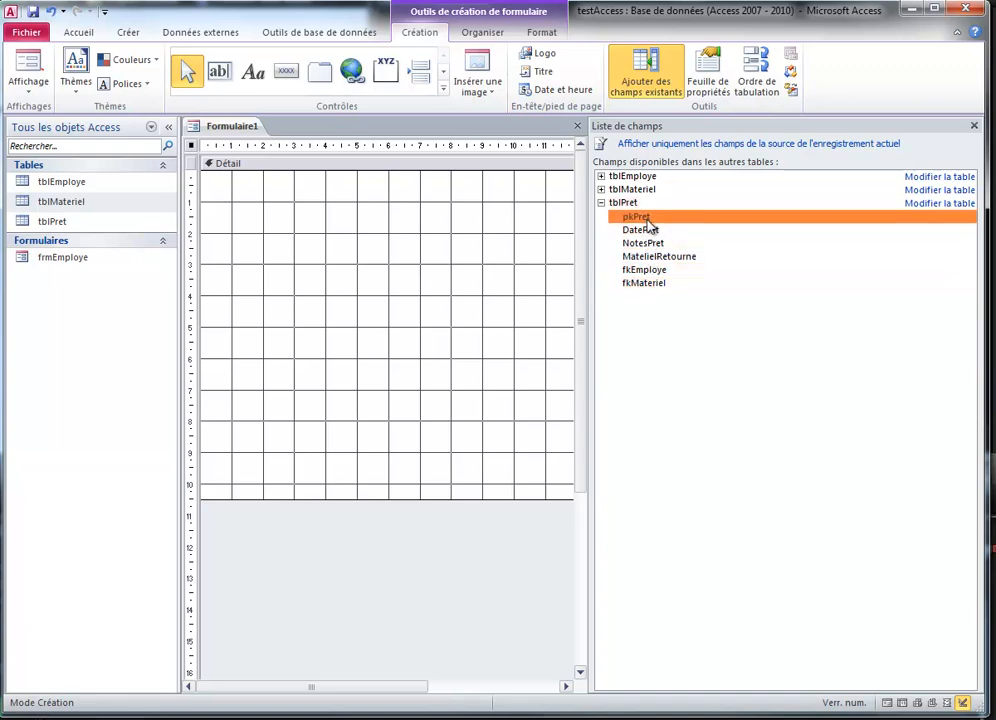
left_click(648, 284)
left_click(651, 257)
left_click(648, 218)
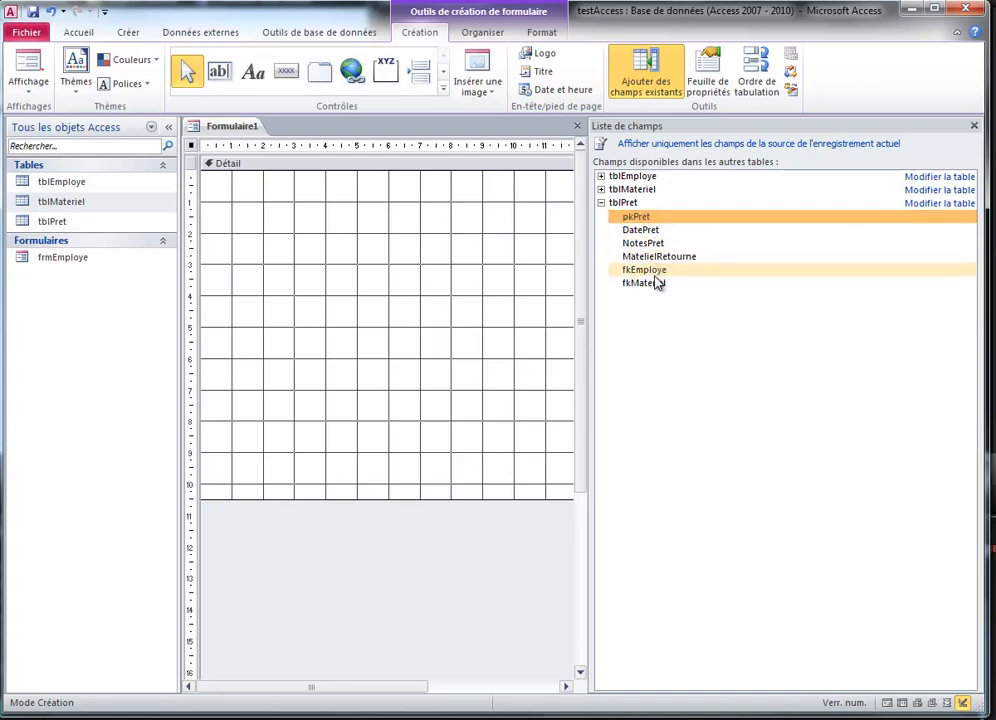
left_click(656, 231)
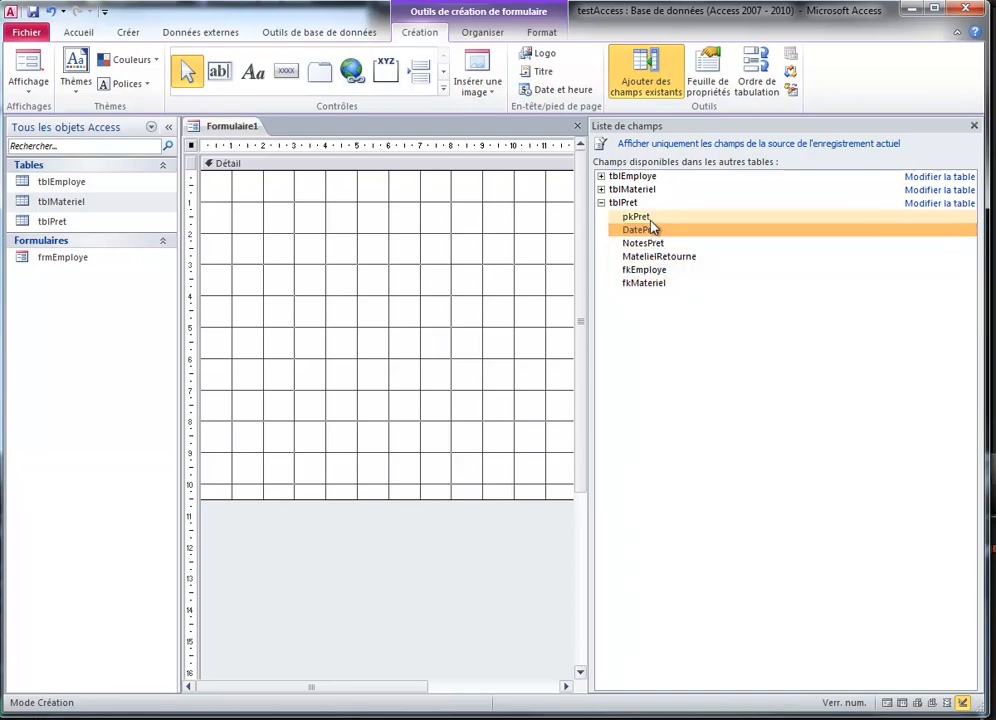
Step: Add pkPret, DatePret, NotesPret, MatelielRetourne, fkEmploye and fkMateriel from tblPret to the Détail section, and show the form in layout view (Mode Page)
left_click_drag(638, 217, 320, 230)
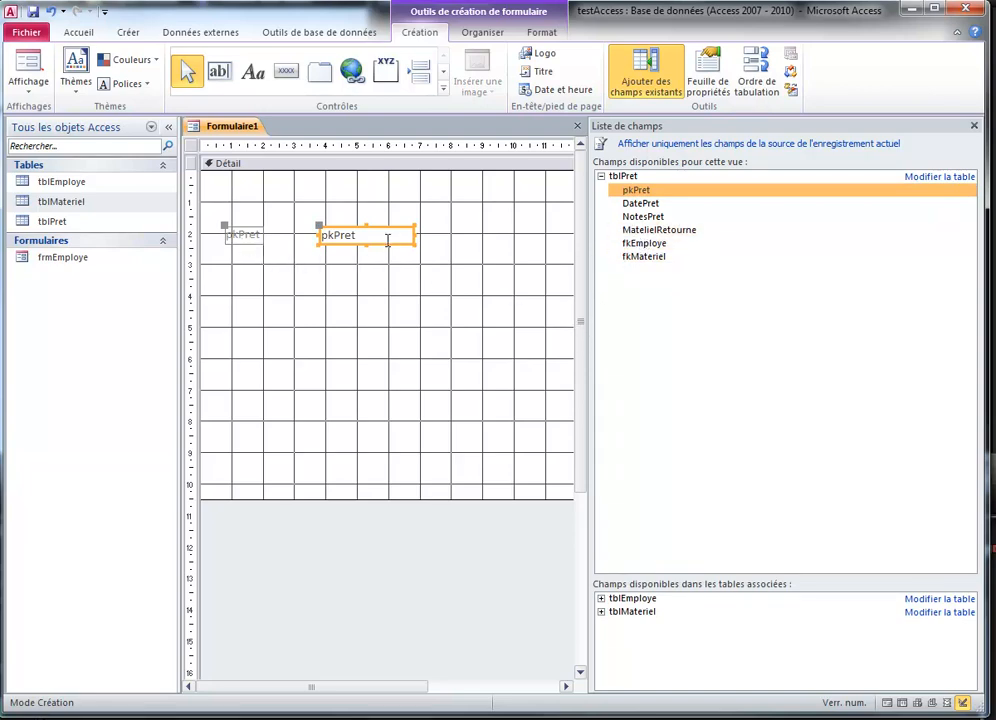
left_click_drag(322, 262, 226, 241)
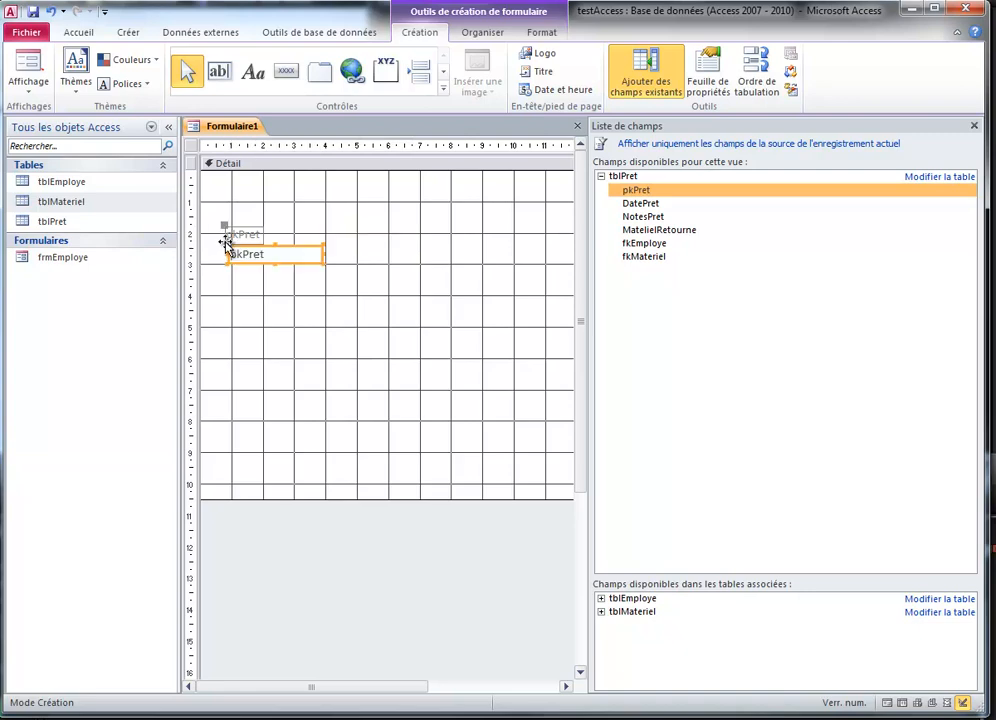
left_click_drag(641, 205, 357, 257)
left_click_drag(688, 218, 394, 311)
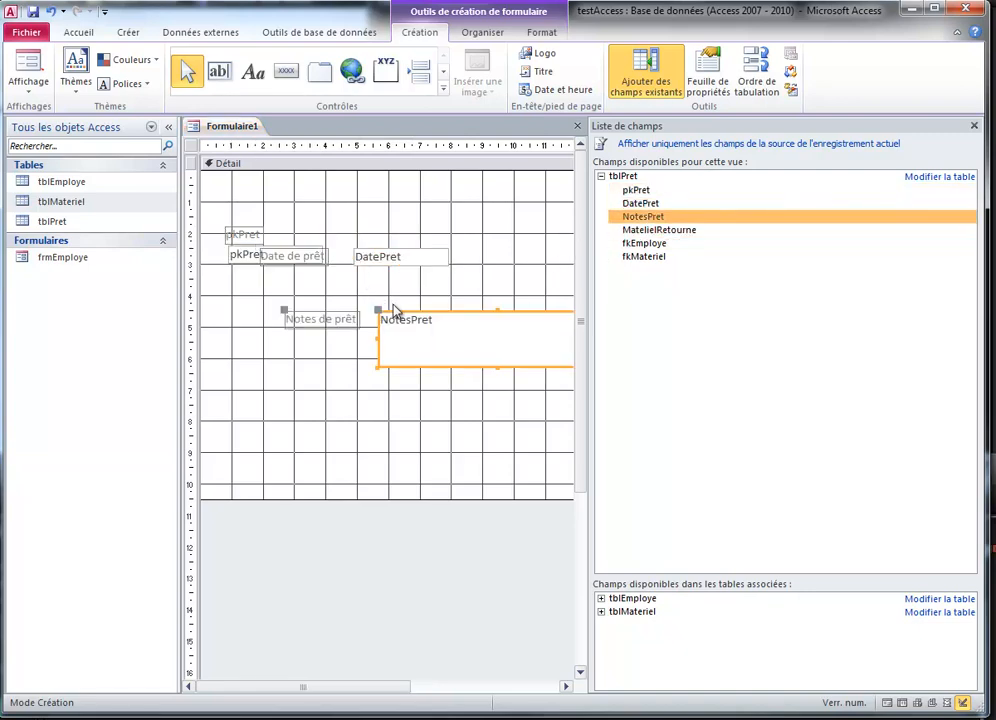
left_click_drag(660, 233, 453, 387)
left_click_drag(649, 247, 507, 422)
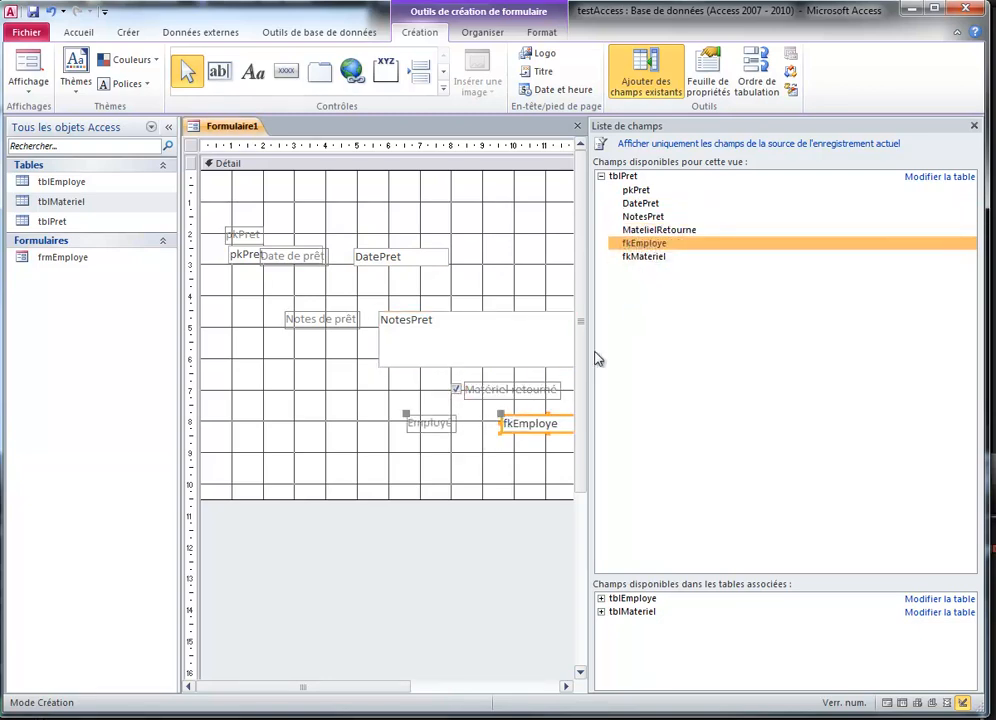
left_click_drag(702, 258, 485, 467)
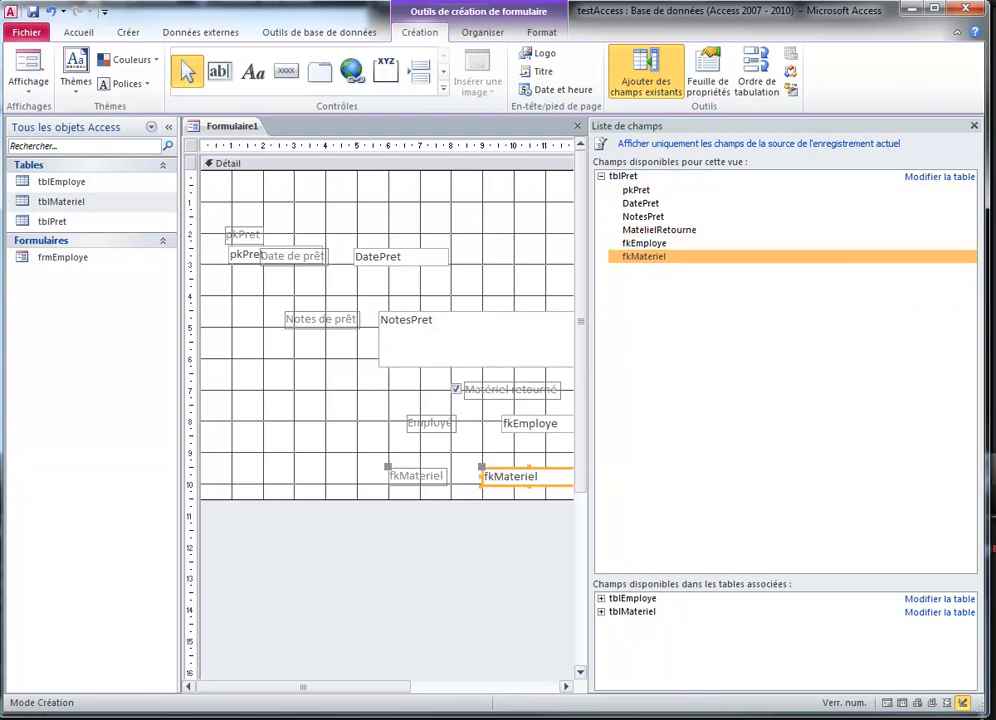
key("ctrl+period")
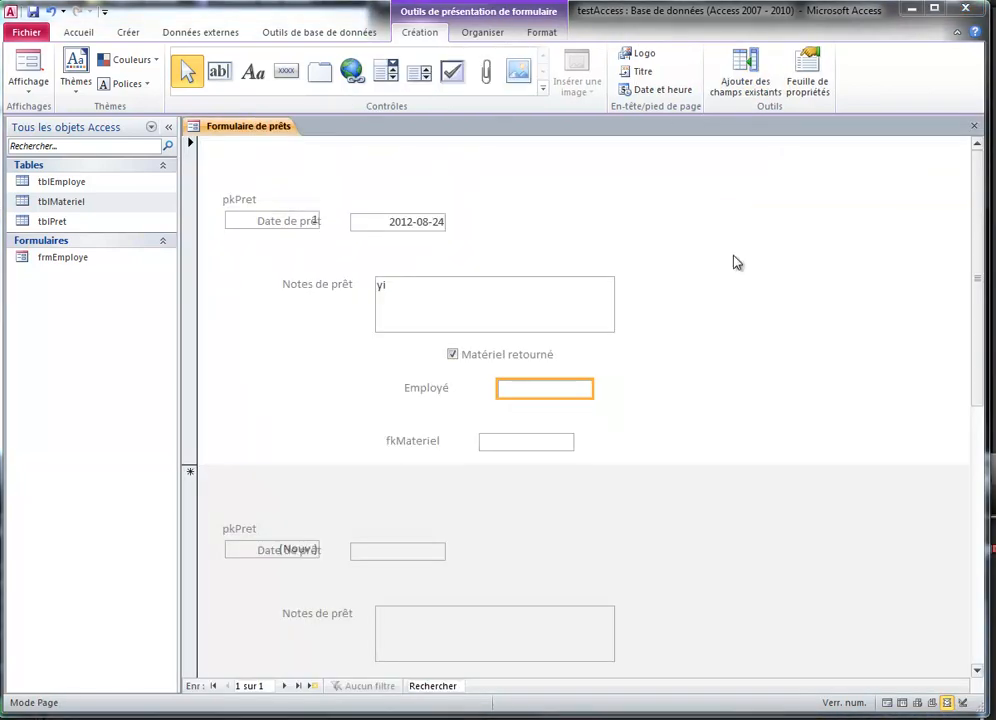
Step: Open the properties of the pkPret label and set its Visible property to Non
left_click(289, 222)
left_click(249, 197)
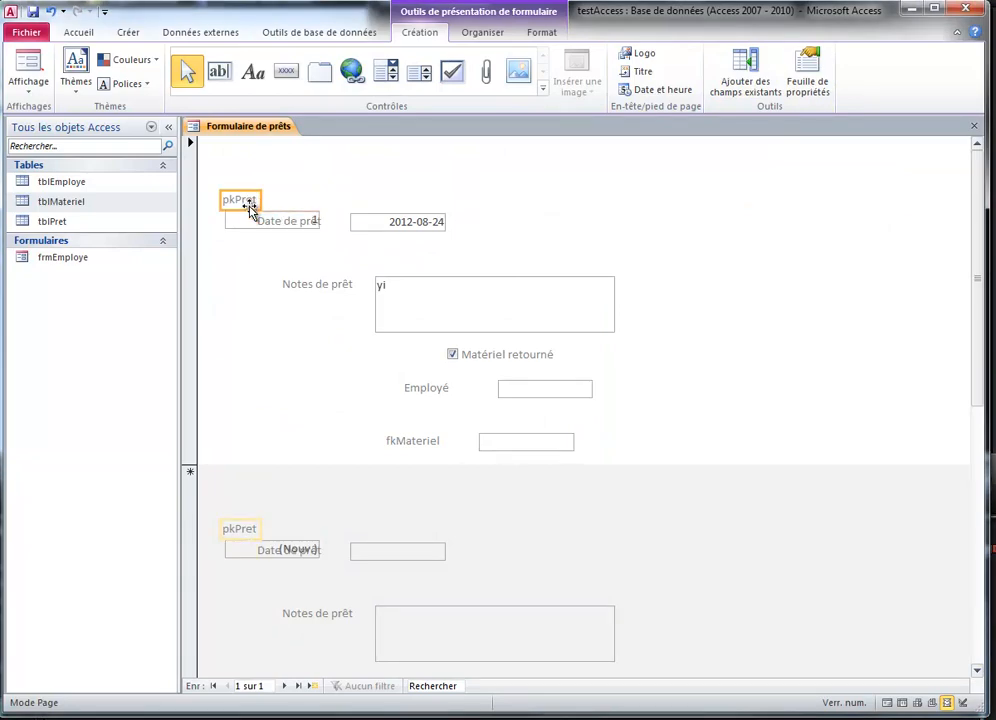
left_click(287, 222)
left_click(246, 199)
mouse_move(254, 191)
left_mouse_down()
mouse_move(262, 162)
mouse_move(245, 166)
mouse_move(248, 184)
left_mouse_up()
right_click(248, 184)
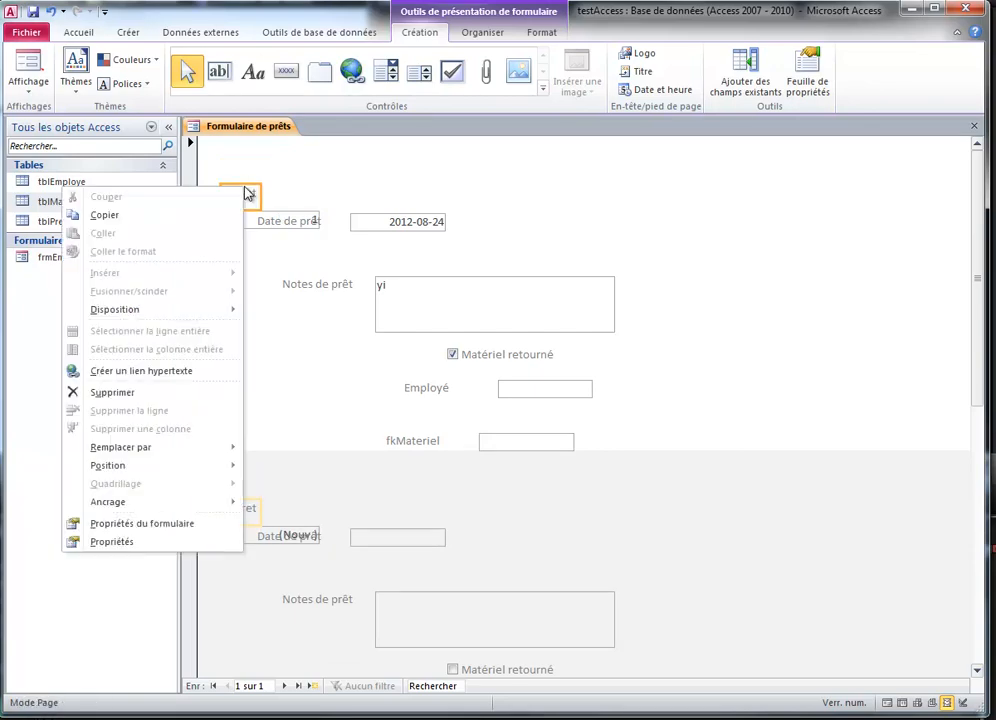
right_click(248, 184)
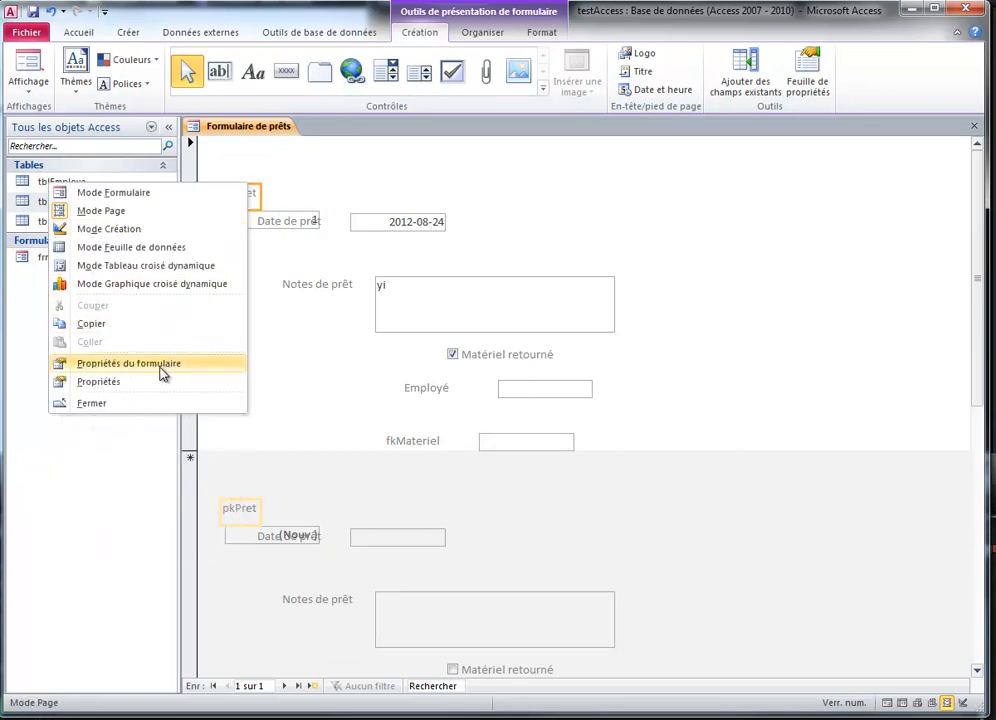
left_click(220, 382)
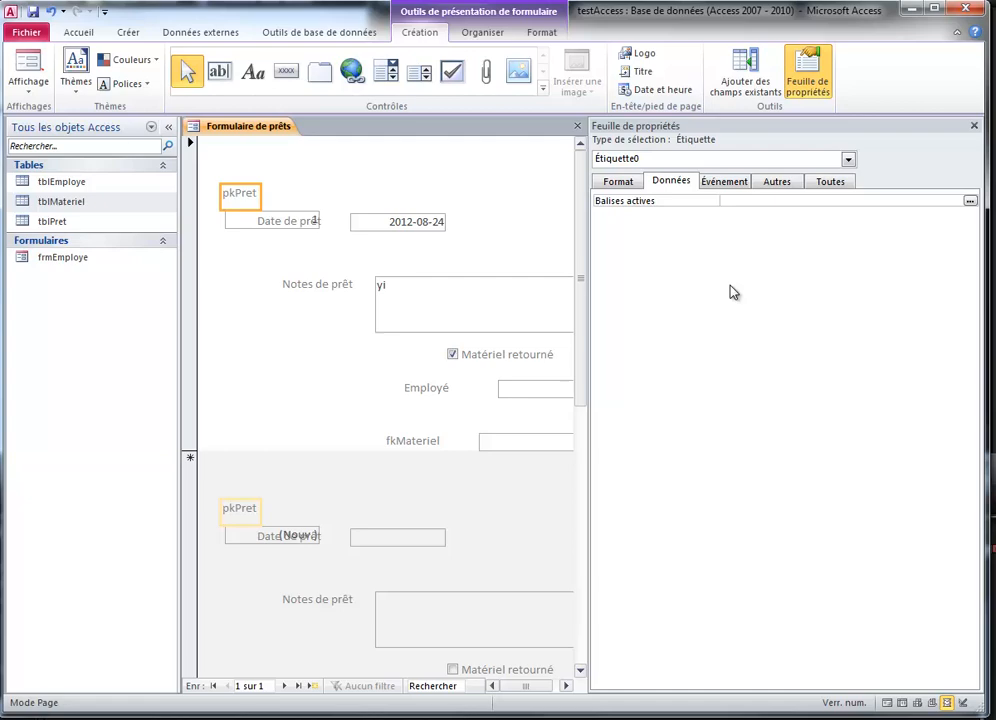
left_click(637, 183)
left_click(932, 215)
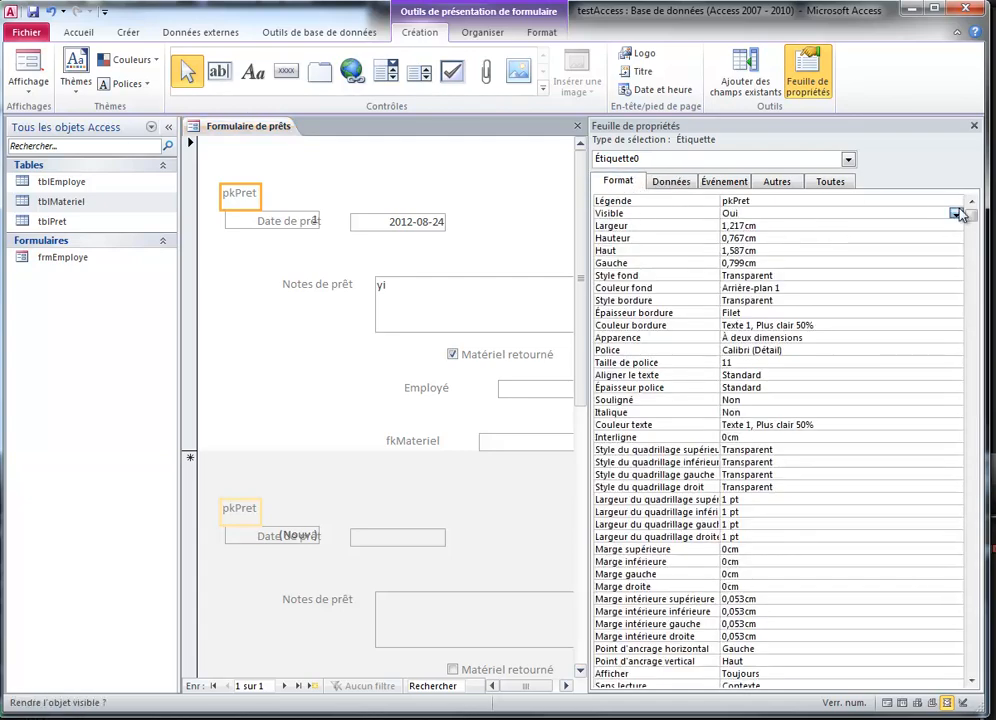
left_click(956, 214)
left_click(894, 237)
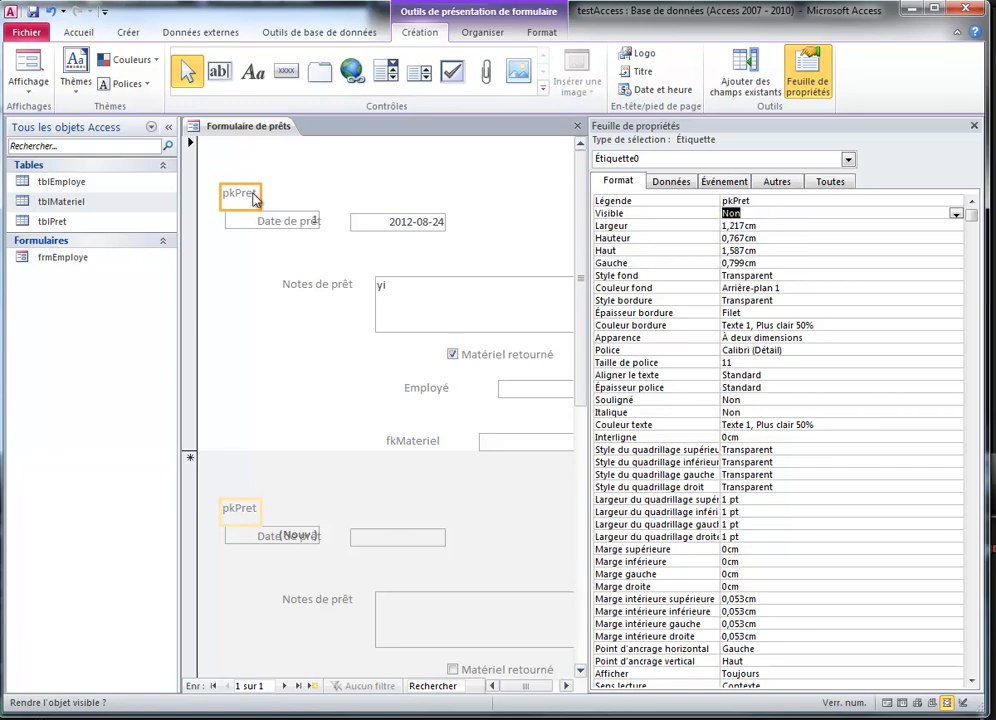
Step: Move the Date de prêt label above the pkPret label and set the pkPret text box's Visible property to Non
left_click(311, 226)
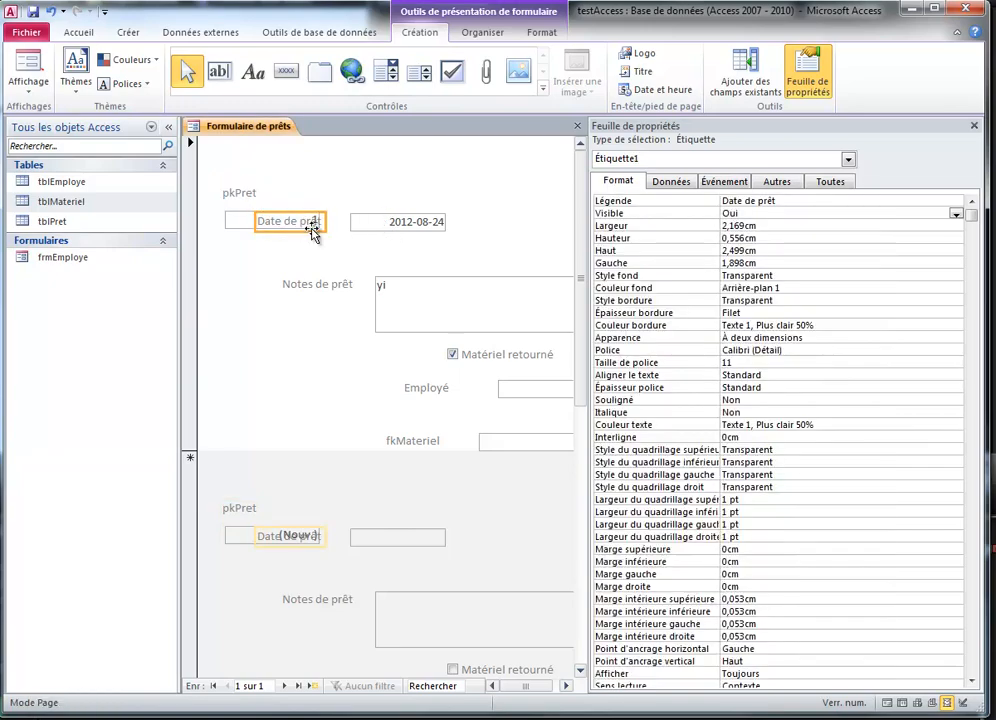
left_click_drag(311, 226, 267, 180)
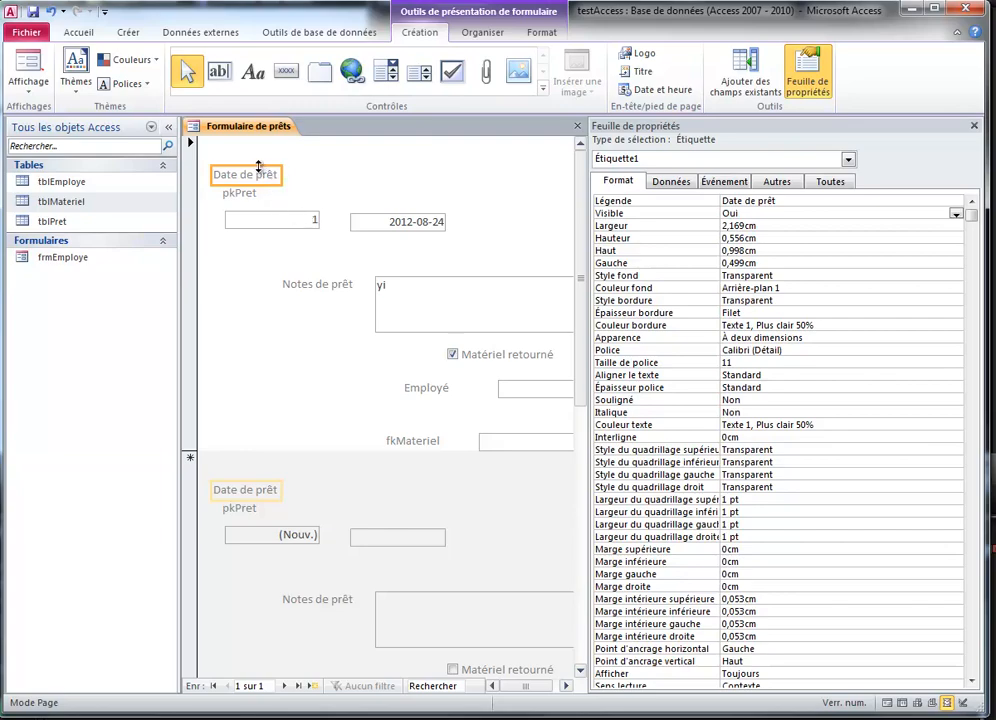
left_click(298, 218)
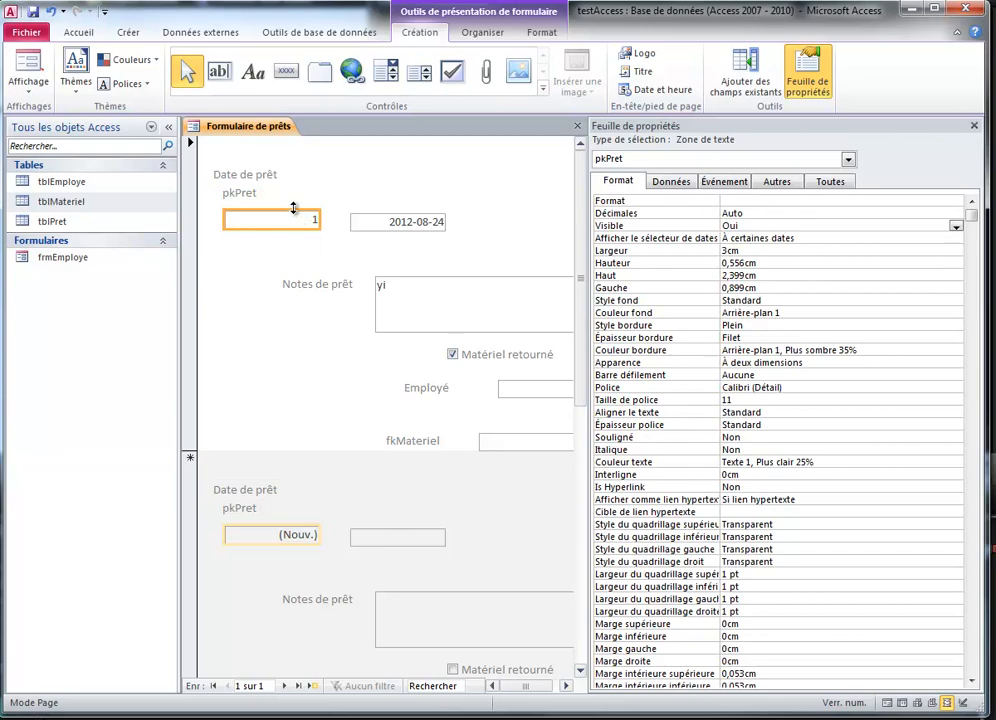
left_click(955, 227)
left_click(732, 250)
Step: Delete the pkPret label and move the pkPret text box to the top of the record area
left_click(250, 193)
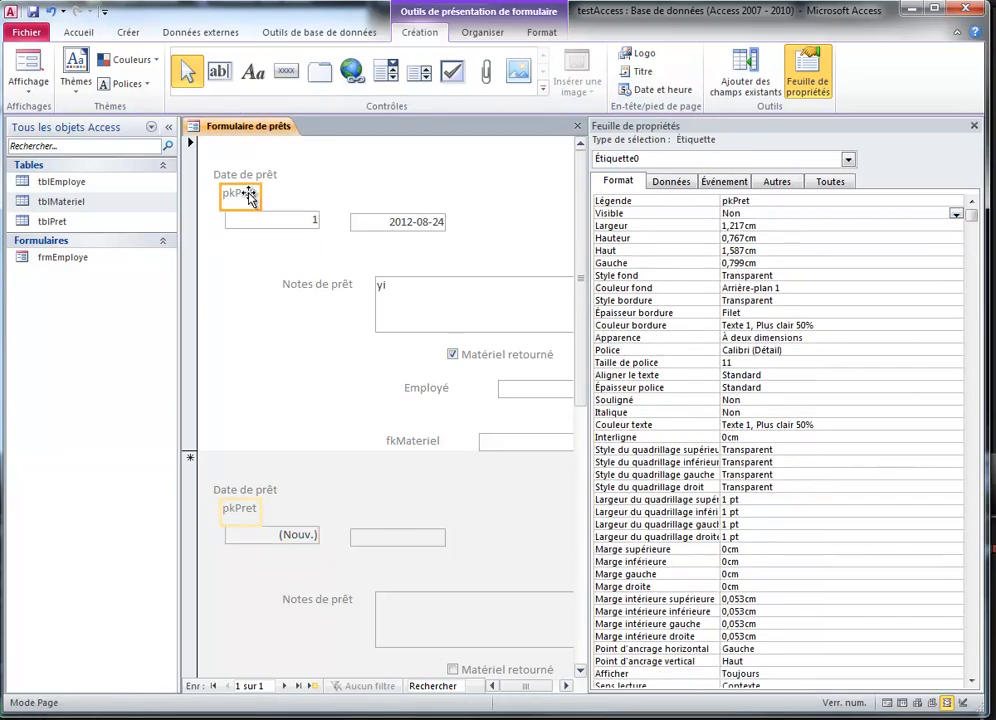
key("Delete")
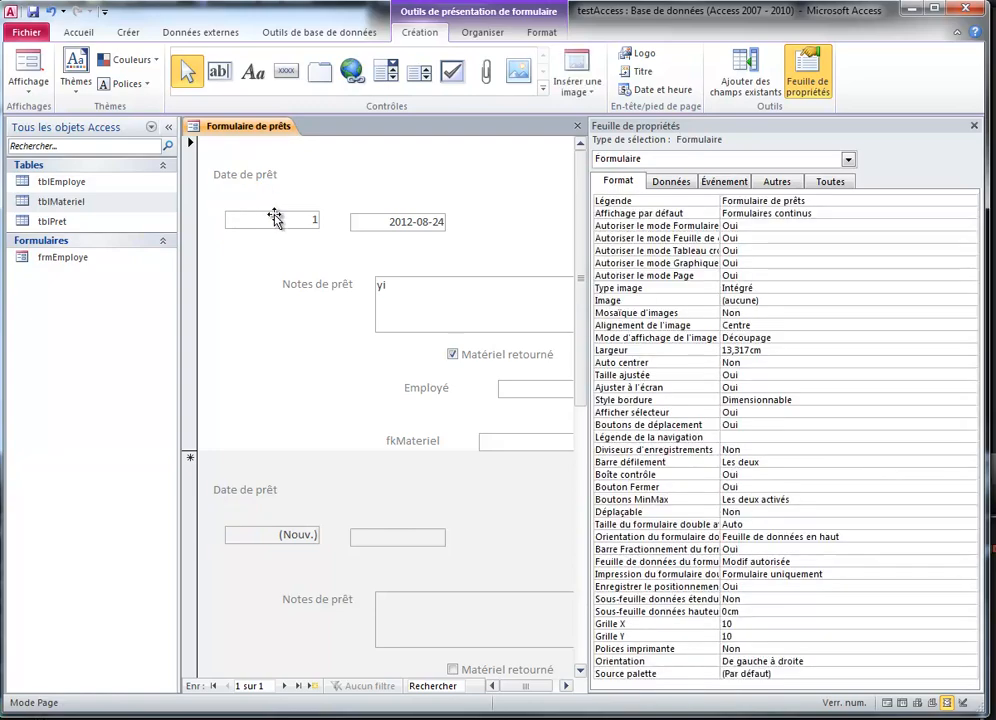
left_click(277, 217)
left_click_drag(284, 221, 282, 160)
Step: Position the Date de prêt label below the pkPret text box, with the DatePret text box directly under its label
left_click(256, 182)
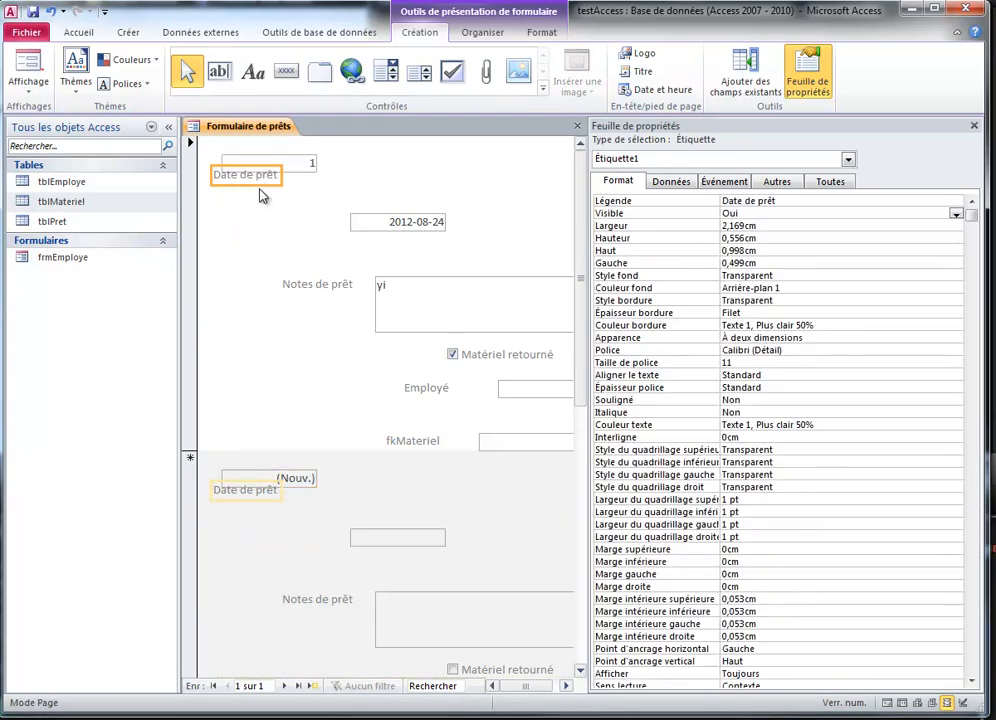
left_click_drag(268, 193, 277, 201)
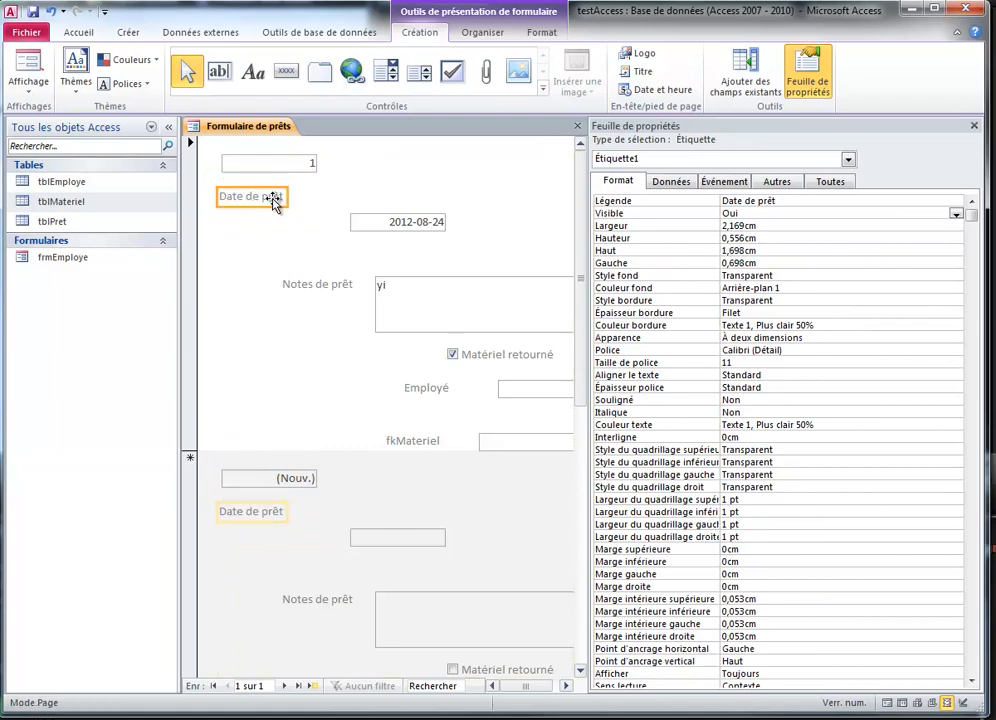
left_click(405, 222)
left_click_drag(410, 226, 287, 211)
Step: Place the Notes de prêt label beside the Date de prêt label with its text box underneath, and narrow that box to less than half its width
left_click(408, 310)
left_click(336, 285)
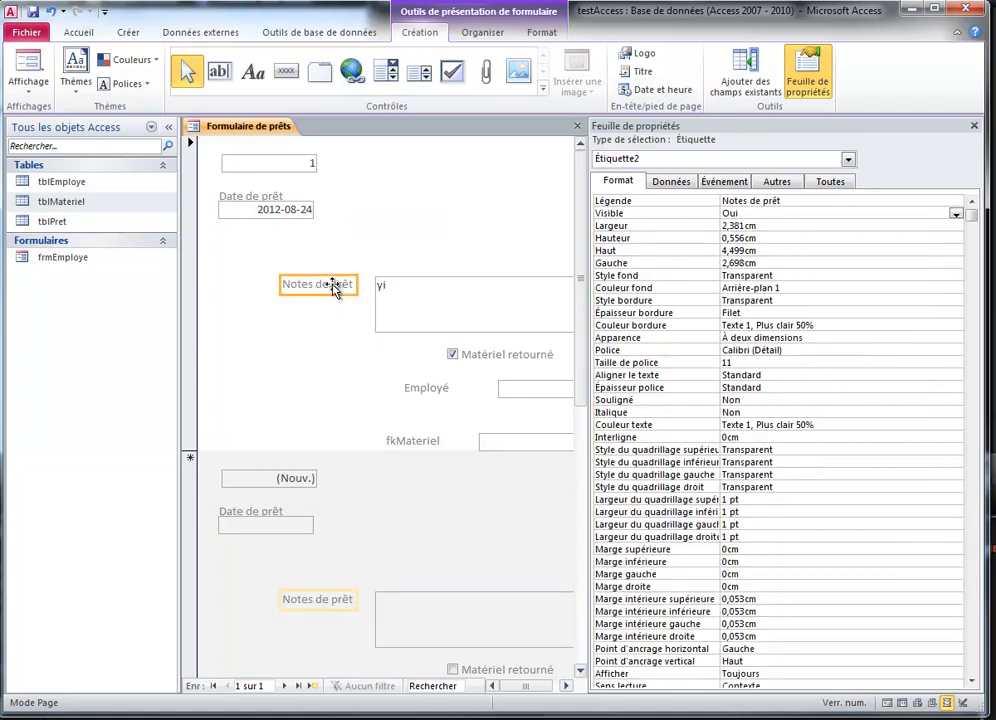
left_click_drag(336, 285, 402, 204)
left_click(423, 296)
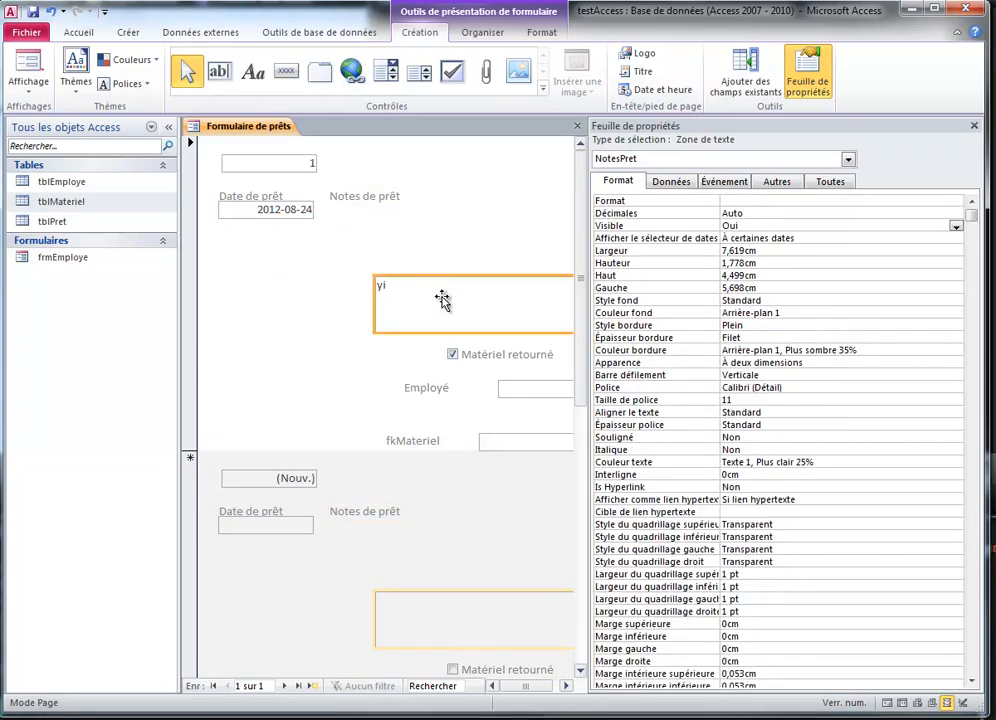
left_click_drag(447, 311, 400, 245)
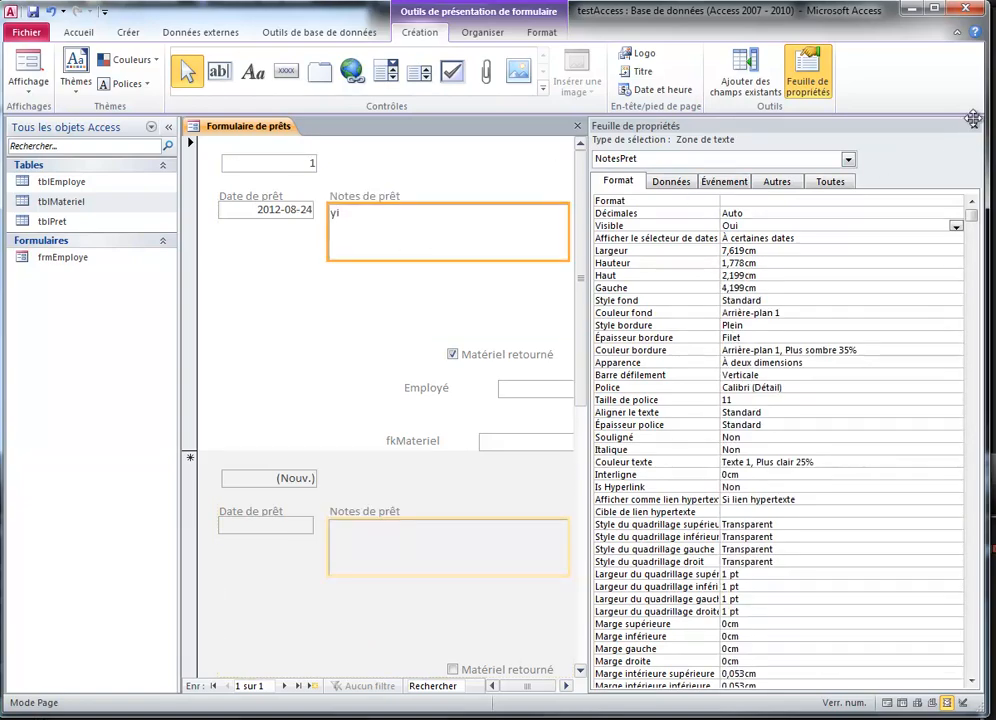
left_click(975, 128)
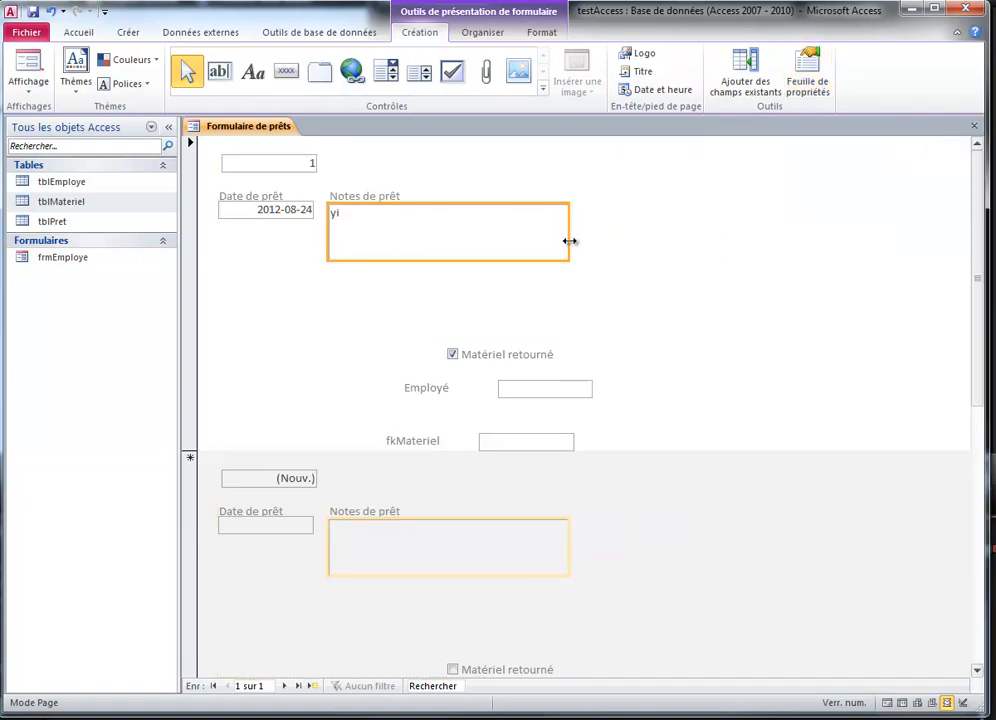
left_click_drag(568, 246, 431, 248)
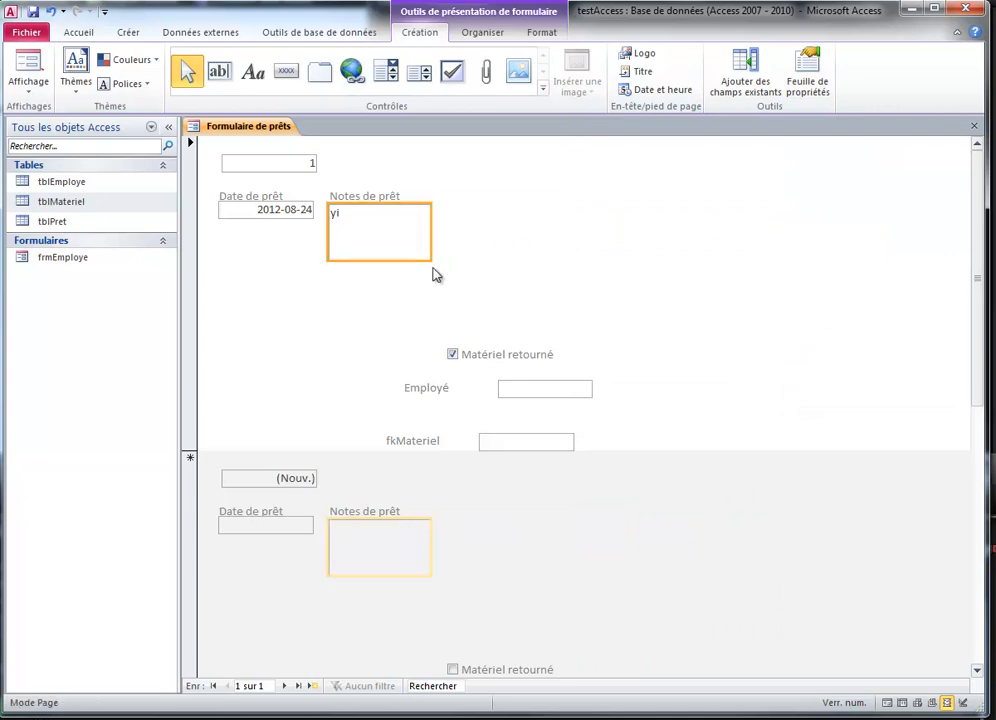
Step: Move the Matériel retourné label beside Notes de prêt and place its check box below it
left_click(475, 358)
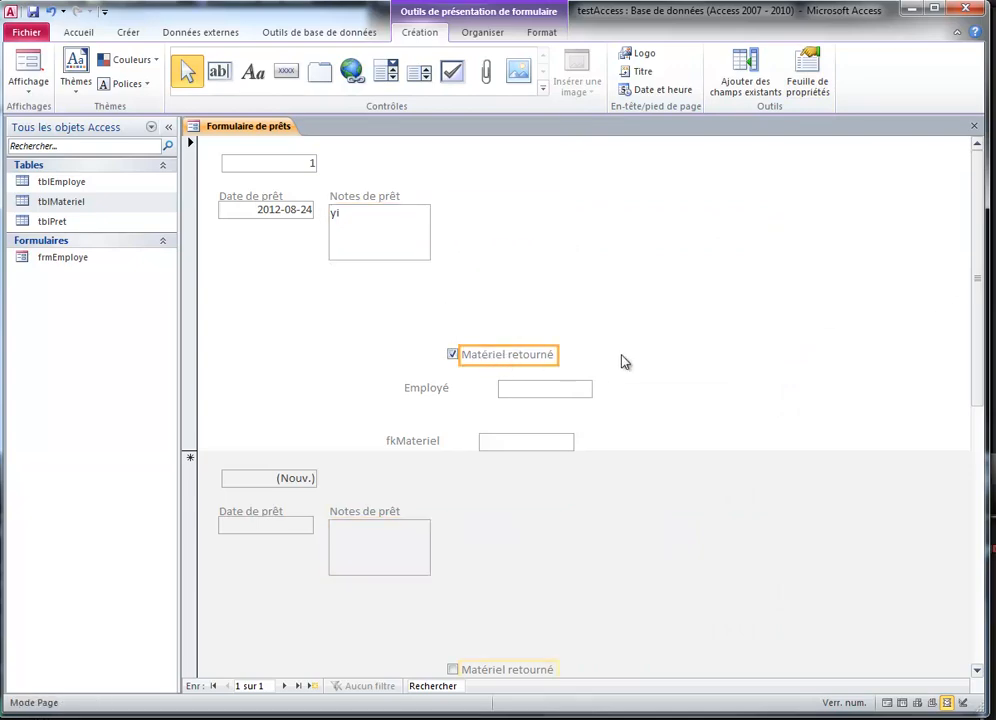
left_click(469, 376)
left_click(495, 356)
left_click_drag(502, 352, 478, 196)
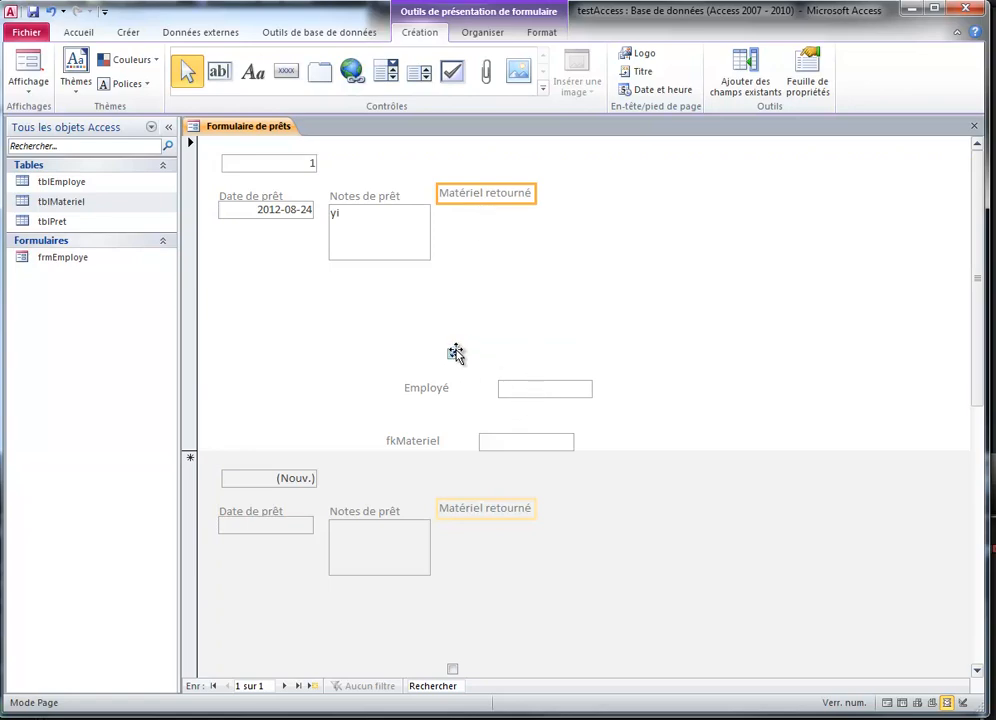
left_click_drag(453, 353, 473, 233)
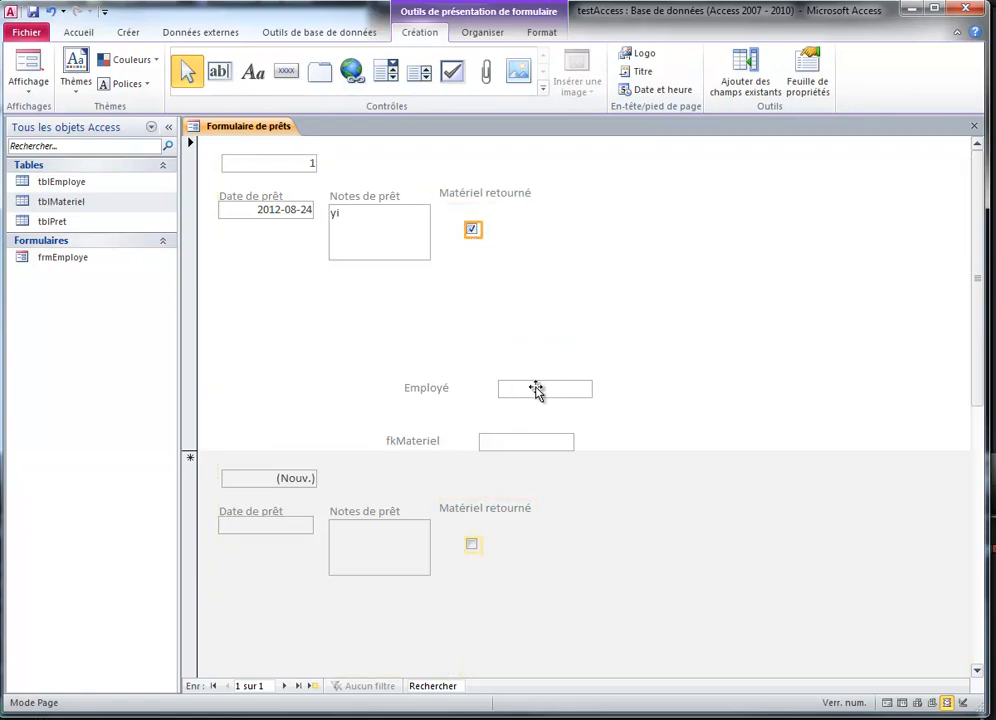
Step: Arrange the Employé and fkMateriel labels in the same row after Matériel retourné, with their text boxes underneath
left_click_drag(538, 387, 576, 242)
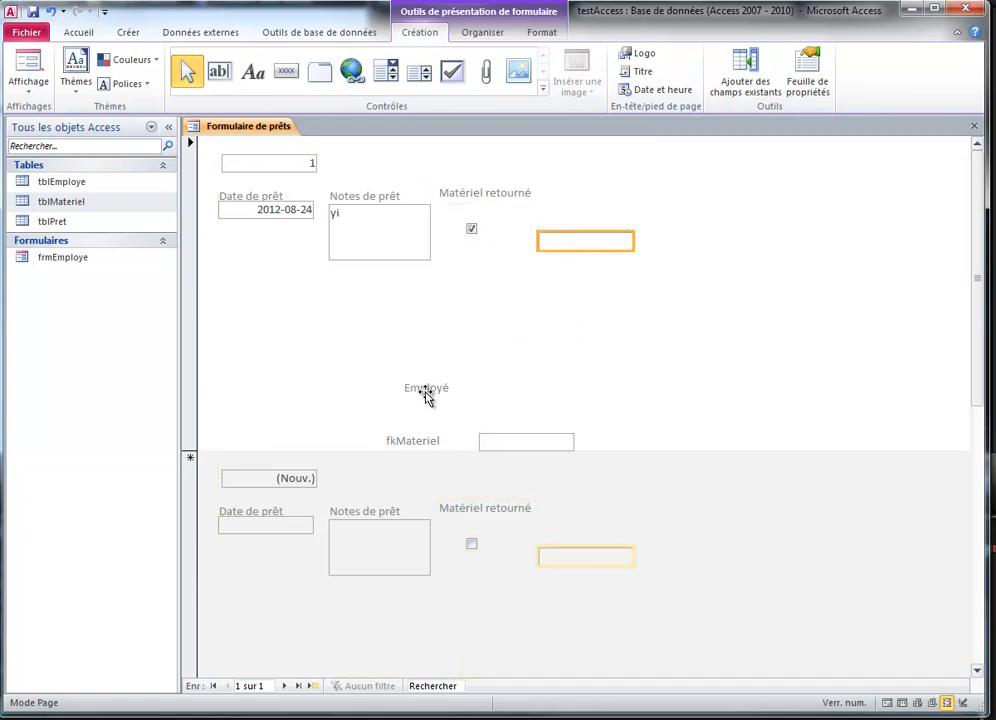
left_click_drag(422, 389, 589, 198)
left_click_drag(521, 443, 680, 247)
left_click_drag(418, 441, 688, 202)
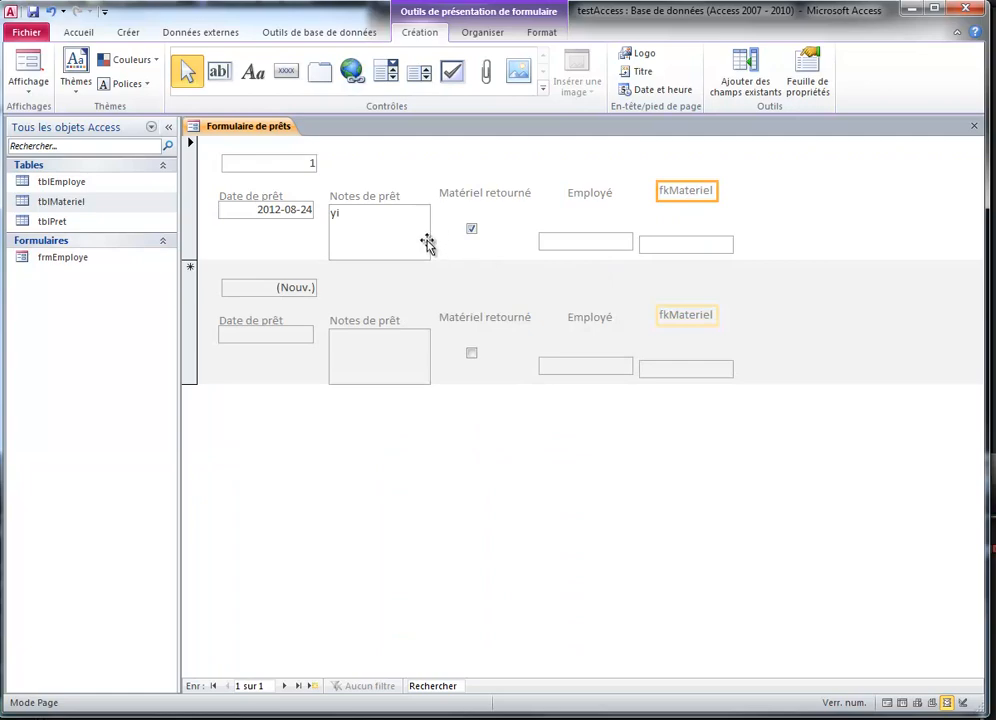
Step: Lower the NotesPret text box slightly below its label and display the form in form view (Mode Formulaire)
mouse_move(407, 240)
left_mouse_down()
mouse_move(407, 223)
mouse_move(410, 248)
left_mouse_up()
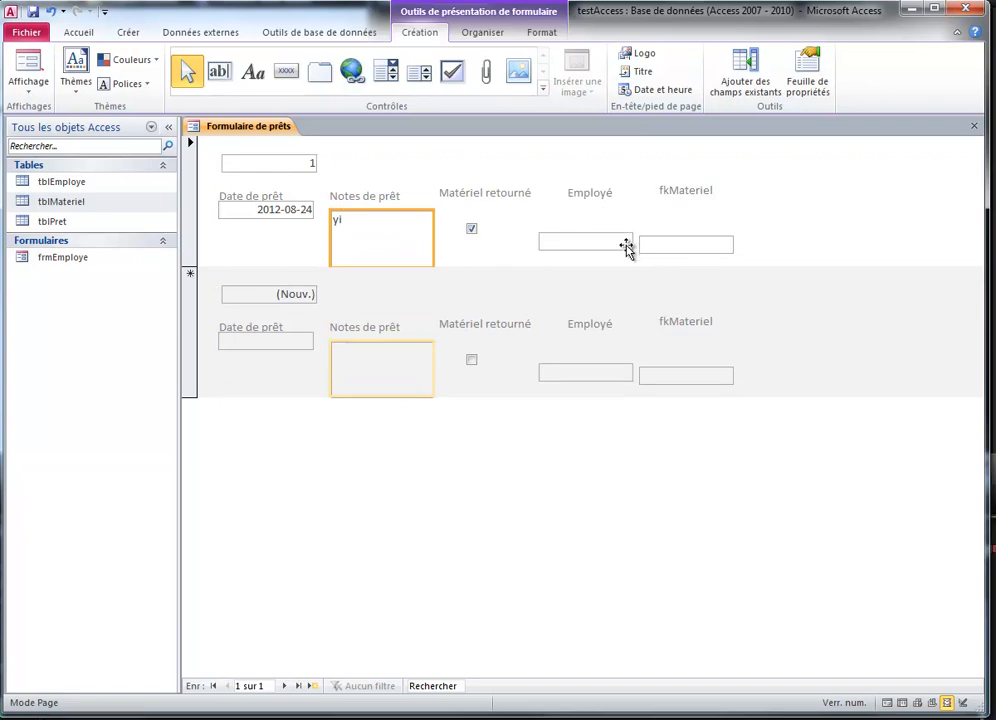
left_click(622, 245)
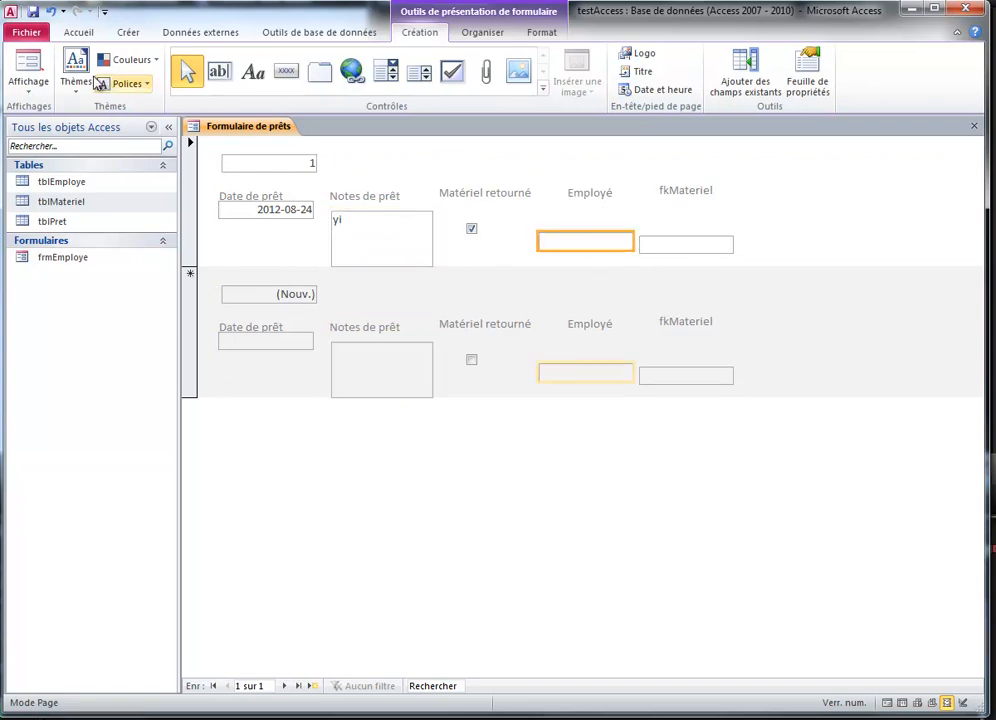
left_click(28, 62)
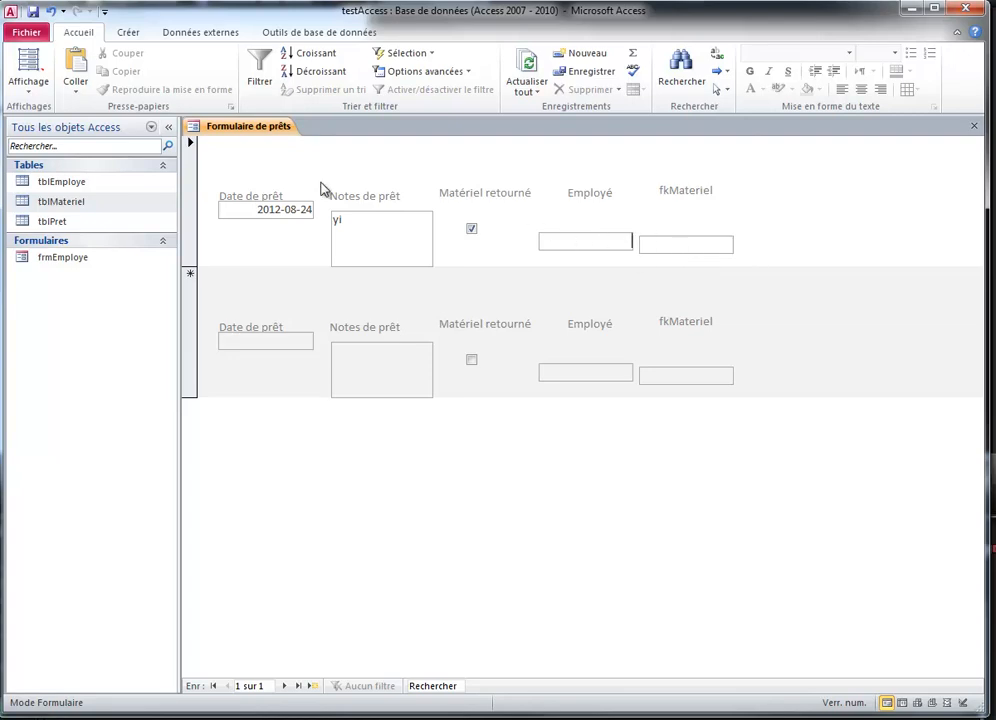
Step: Close the form and save it under the name Formulaire de prêts
left_click(973, 126)
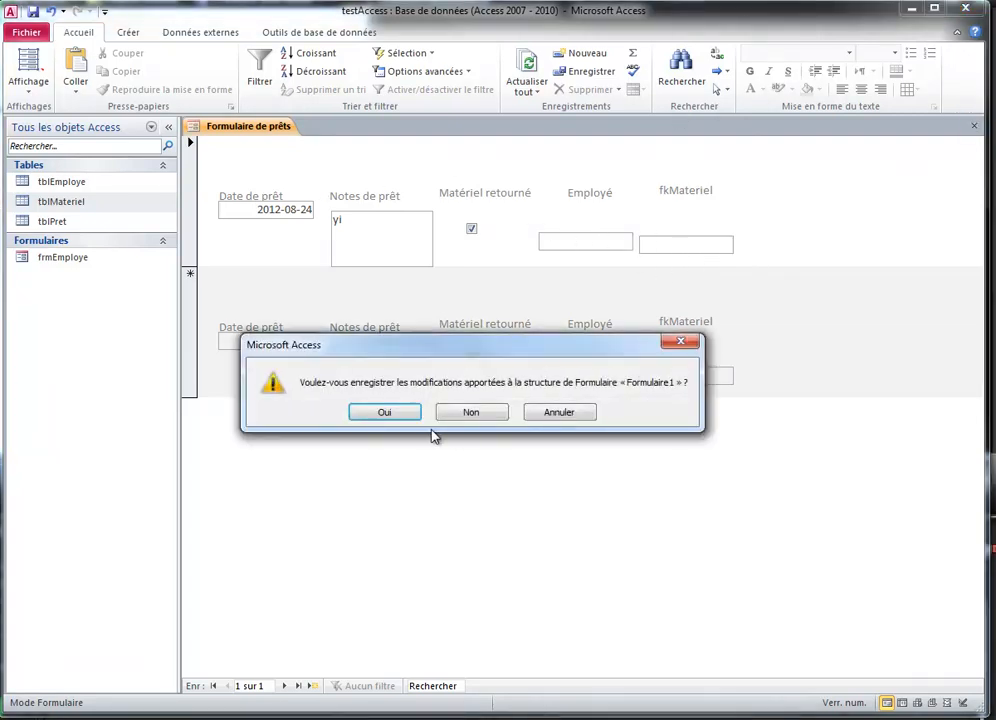
left_click(400, 414)
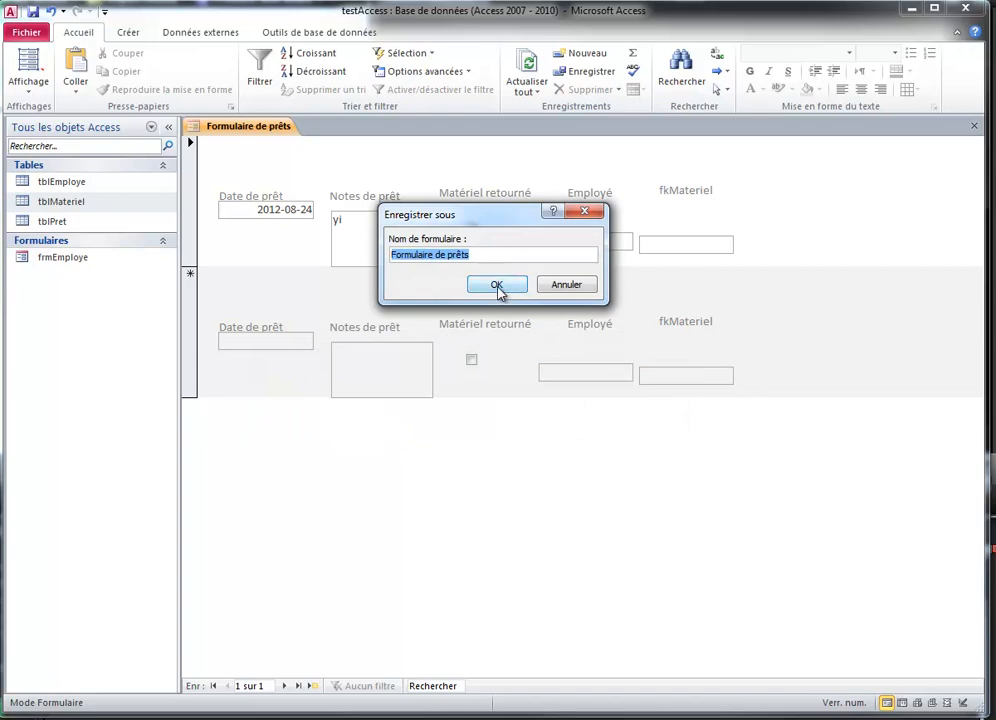
left_click(497, 286)
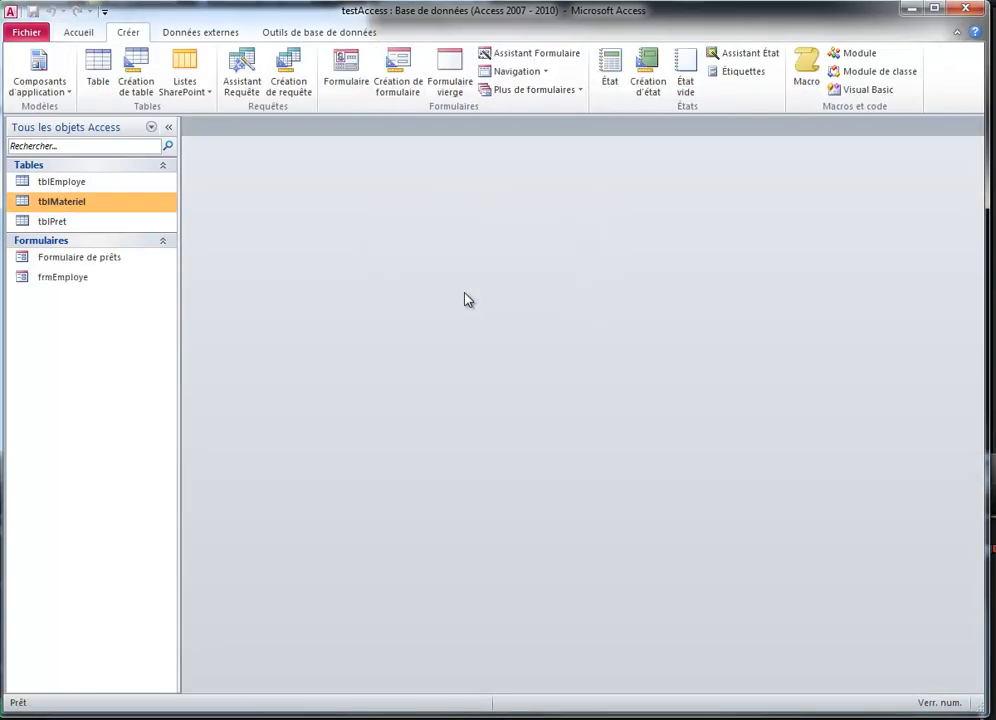
Step: Open tblPret in design view and set the lookup display control of fkEmploye to Zone de liste déroulante
left_click(64, 222)
double_click(63, 229)
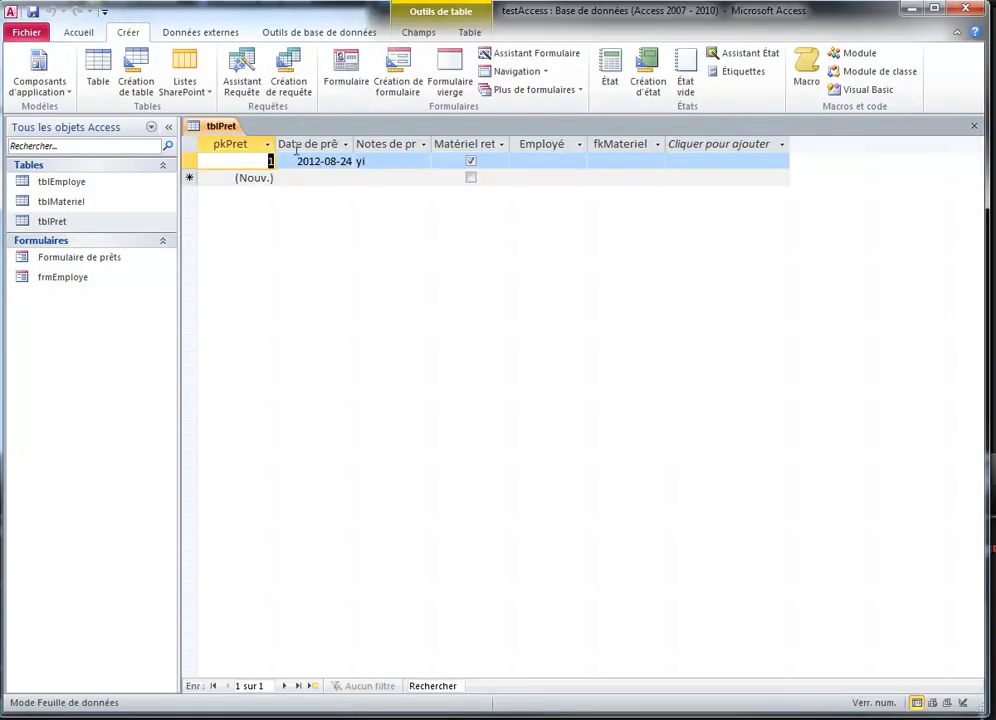
left_click(963, 704)
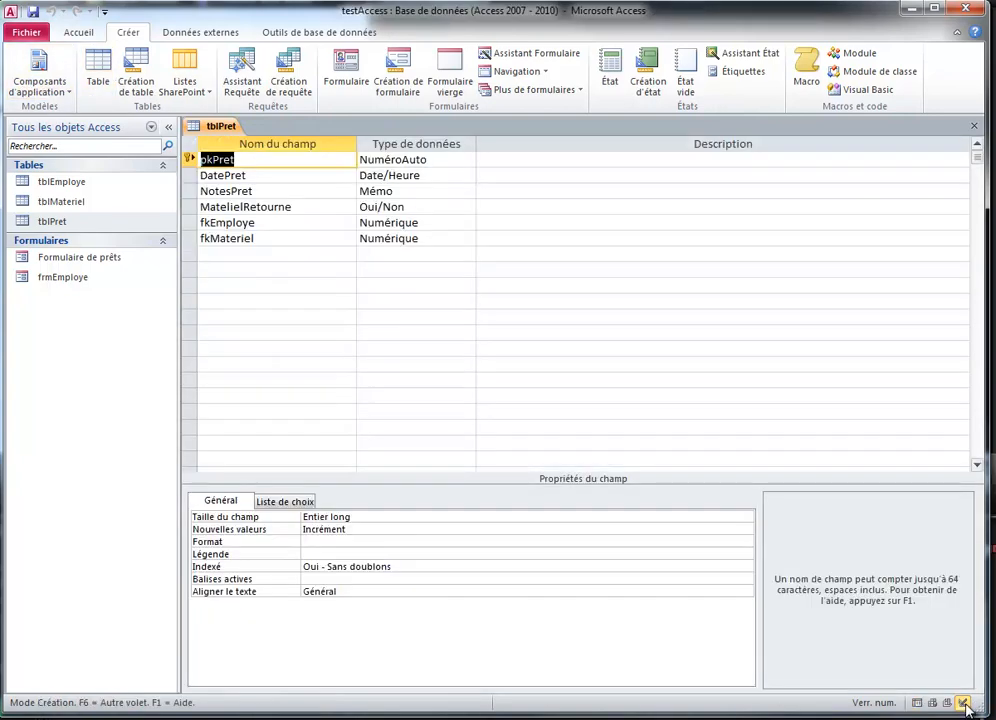
left_click(266, 222)
left_click(276, 497)
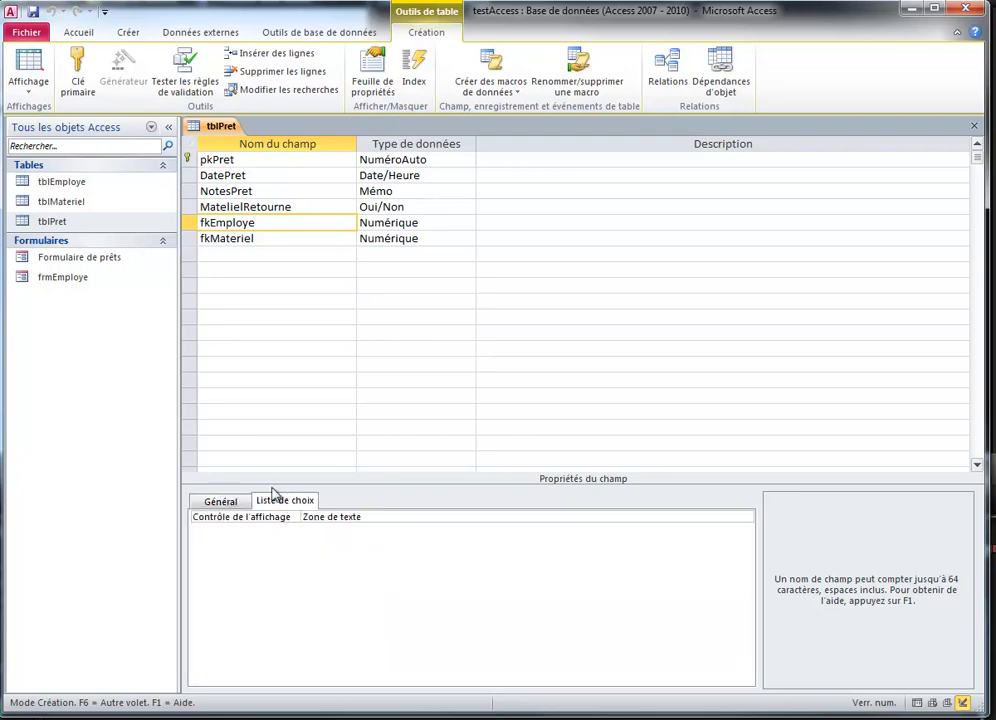
left_click(708, 519)
left_click(746, 519)
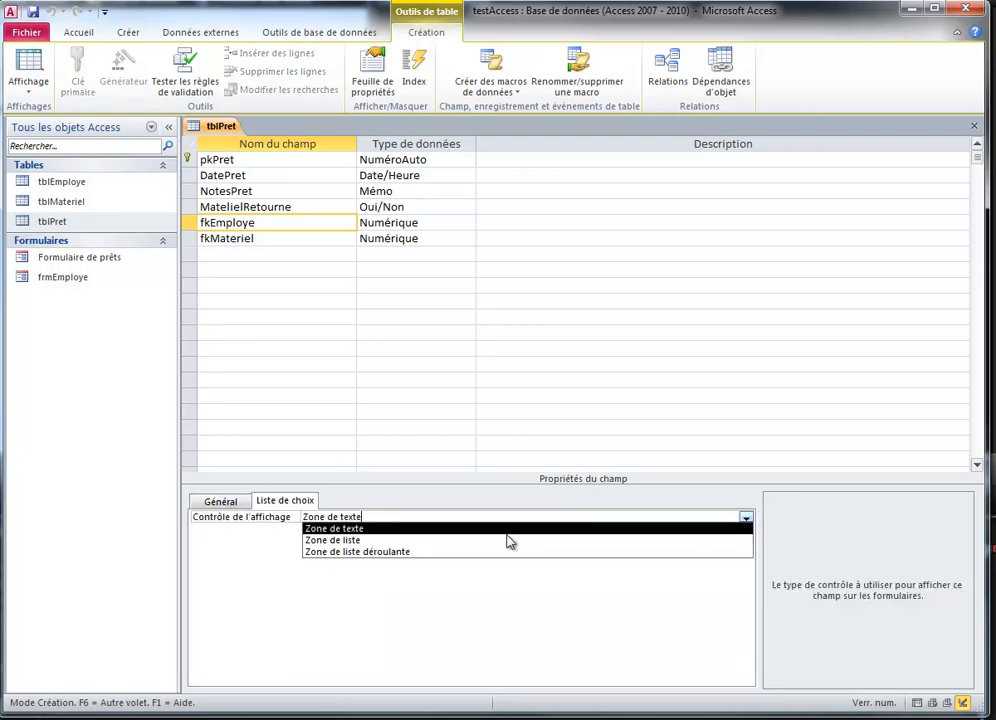
left_click(449, 558)
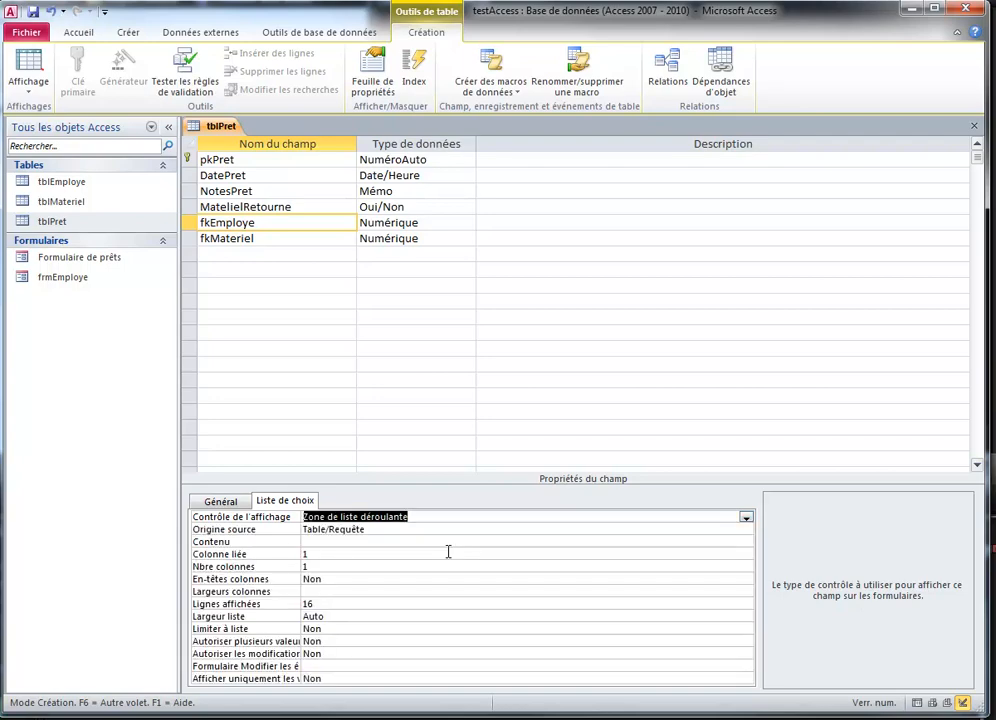
Step: Set fkEmploye's Origine source to Table/Requête and start its Contenu query based on tblEmploye
left_click(645, 531)
left_click(748, 531)
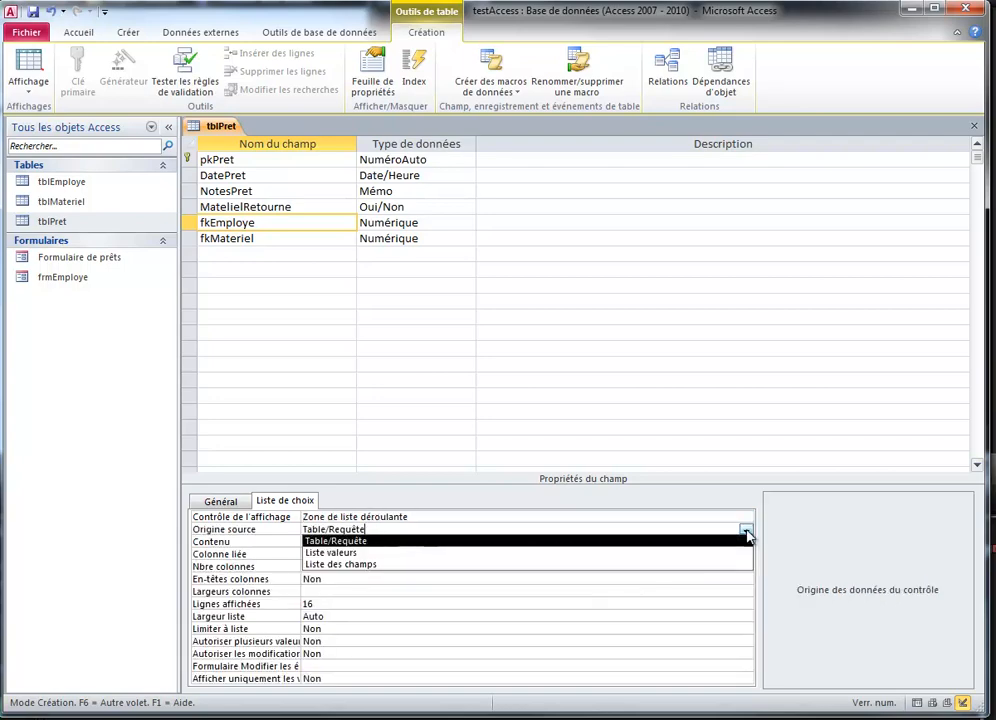
left_click(722, 542)
left_click(379, 542)
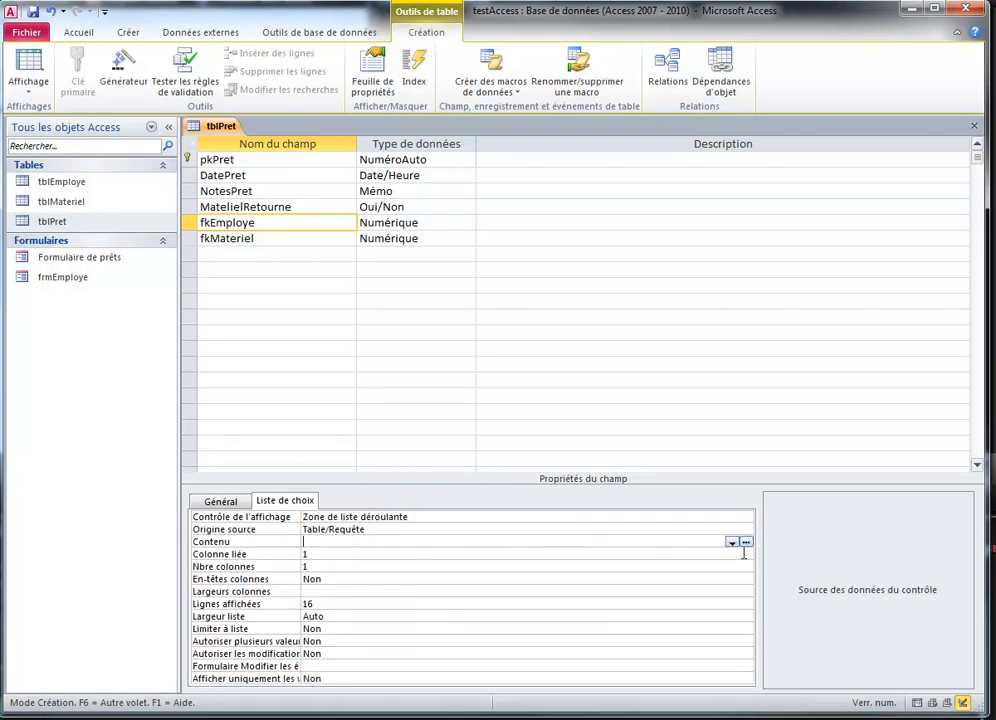
left_click(746, 543)
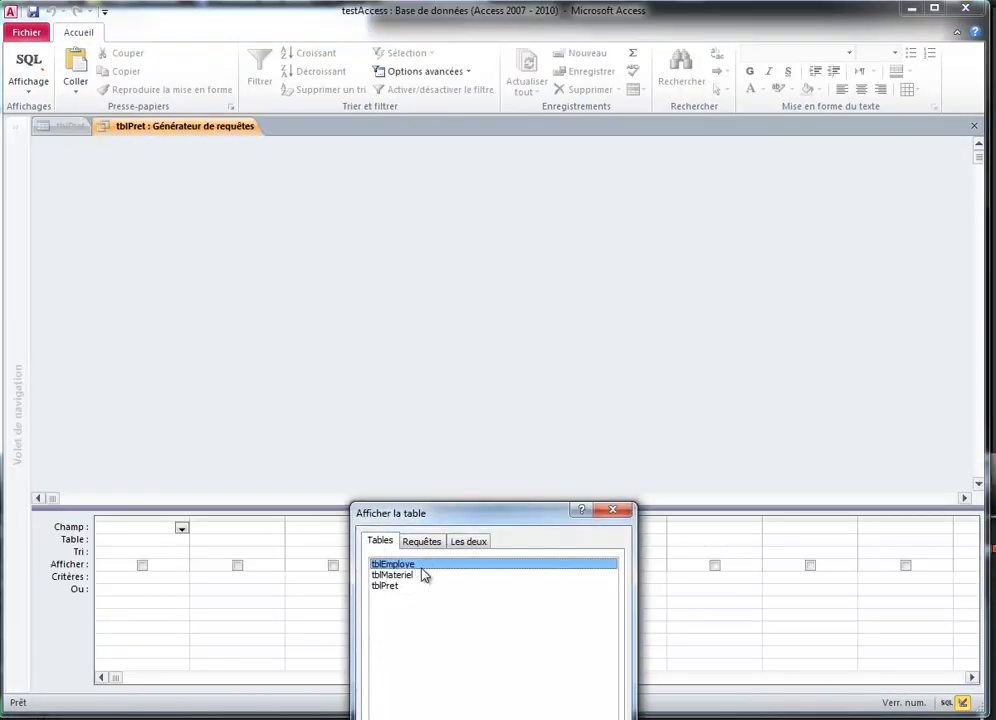
key("Return")
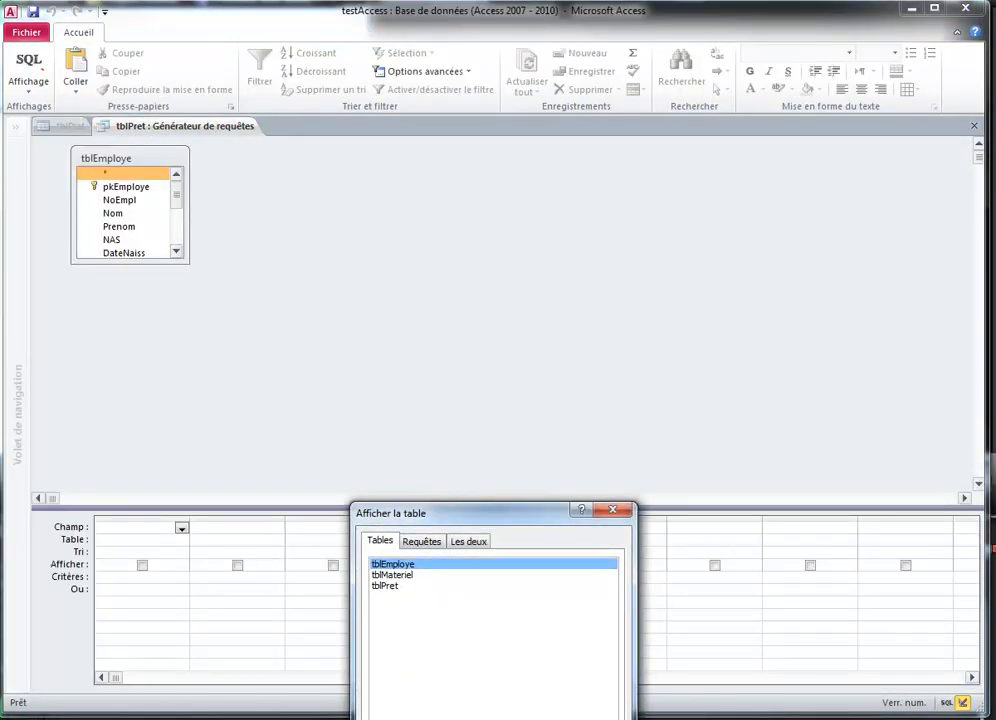
left_click(565, 715)
Step: Include pkEmploye, Nom and Prenom in the query, then close it and save the SQL statement to the Contenu property
left_click(122, 191)
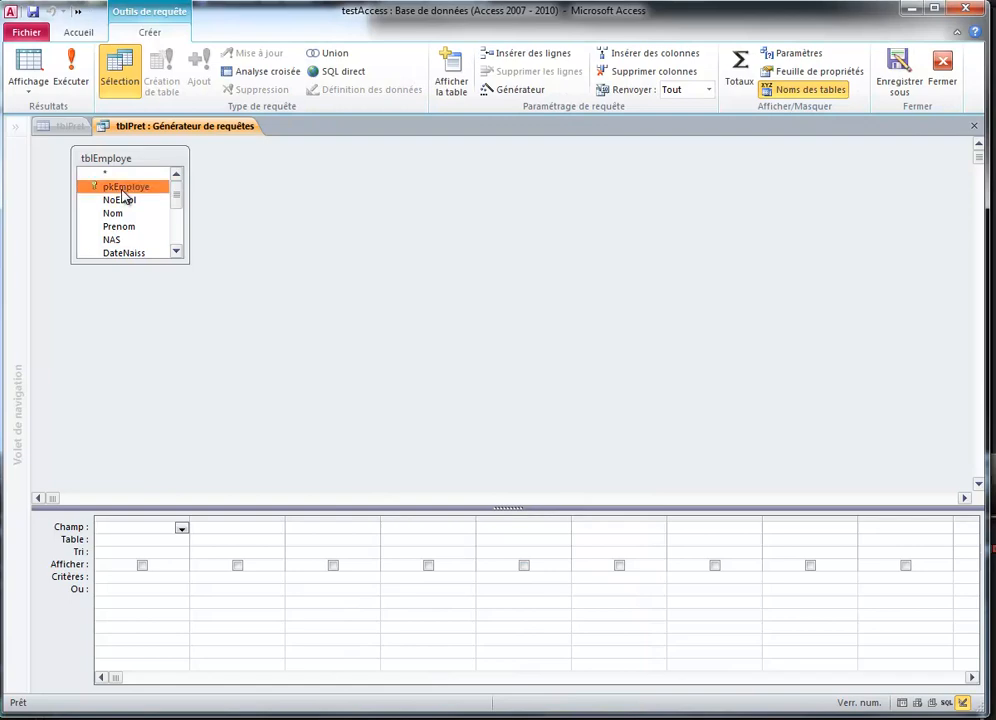
double_click(123, 194)
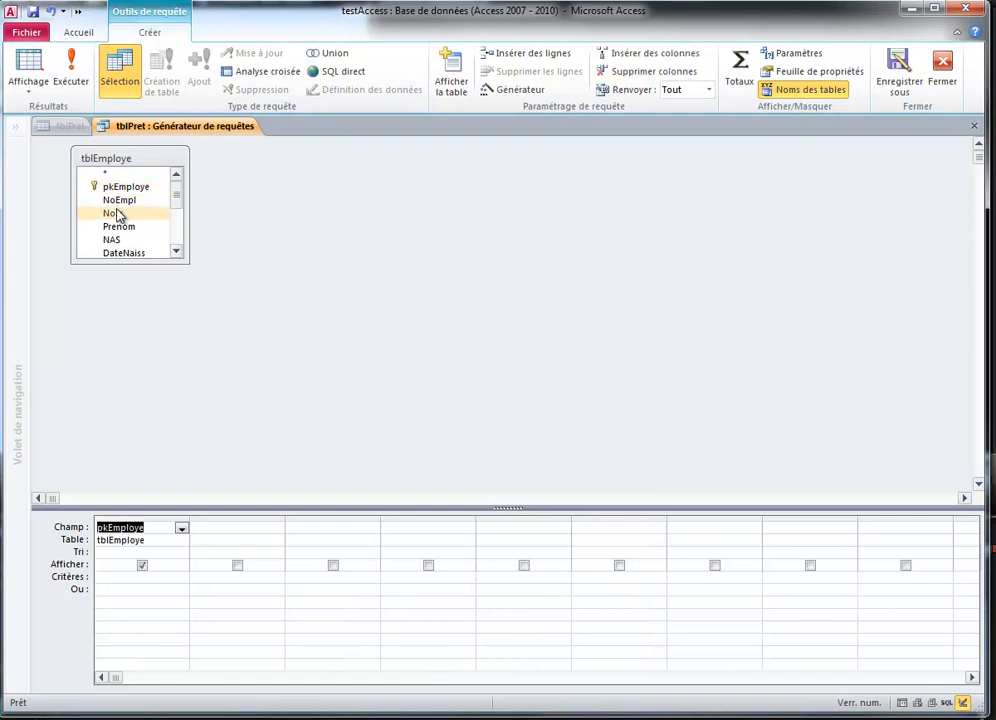
double_click(113, 213)
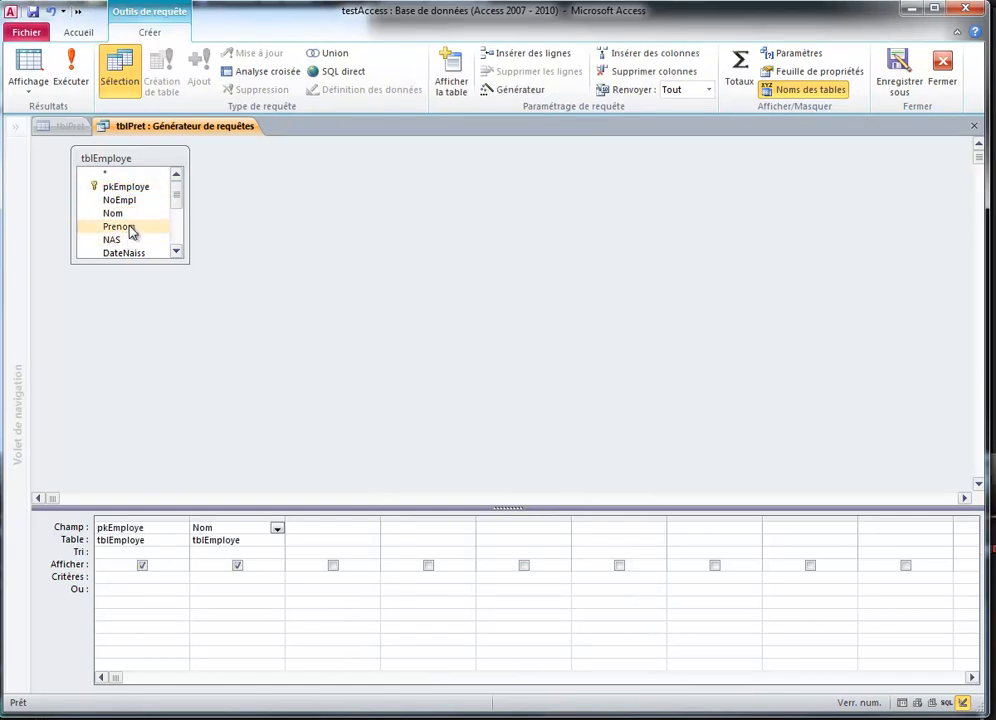
double_click(120, 227)
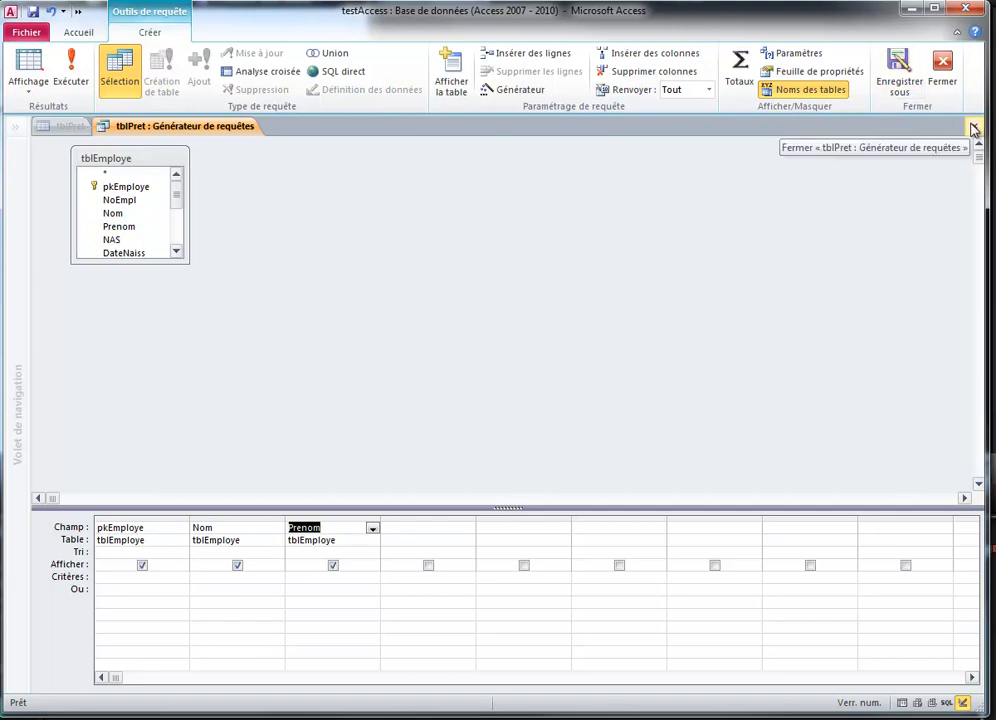
left_click(973, 129)
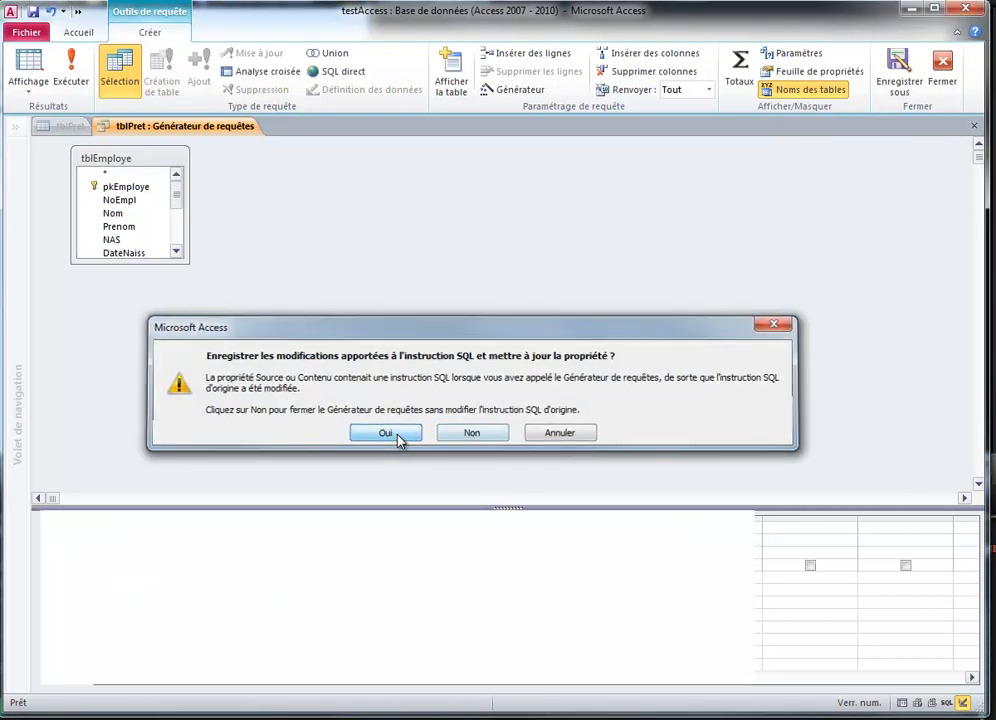
left_click(398, 437)
Step: Set fkEmploye's lookup list to 3 columns with widths 0cm;3cm;3cm
left_click(303, 553)
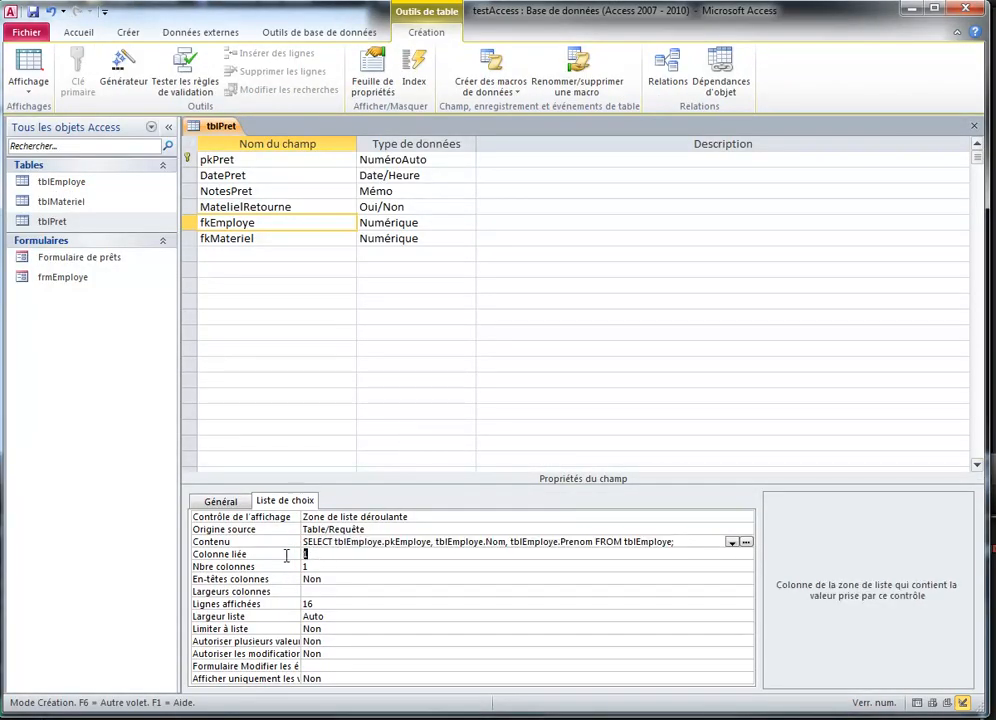
left_click(309, 567)
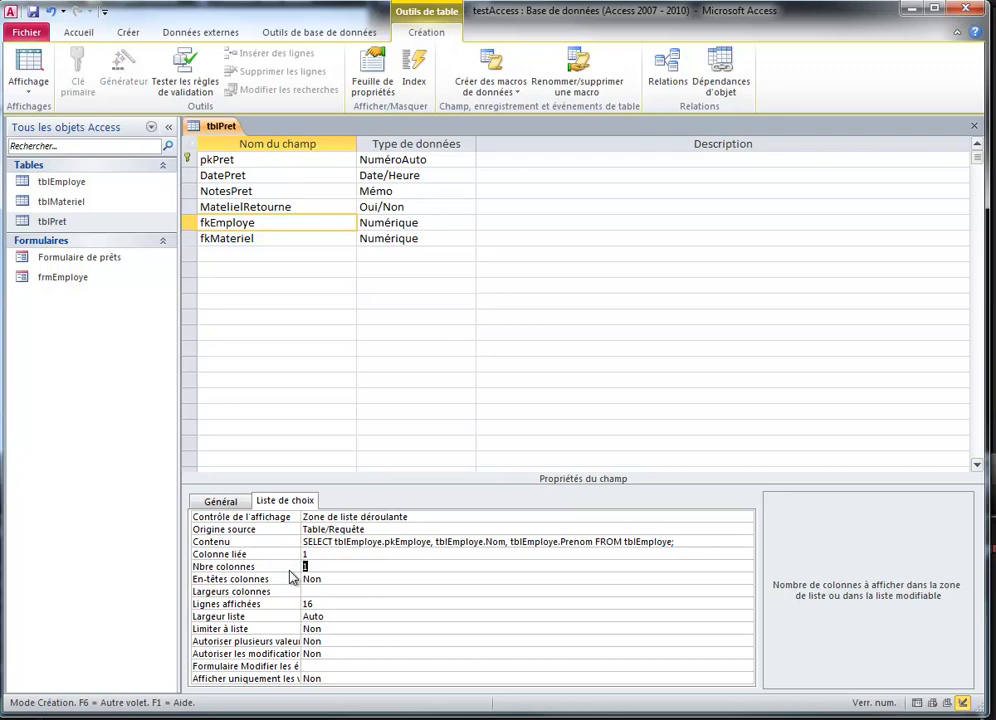
left_click(318, 590)
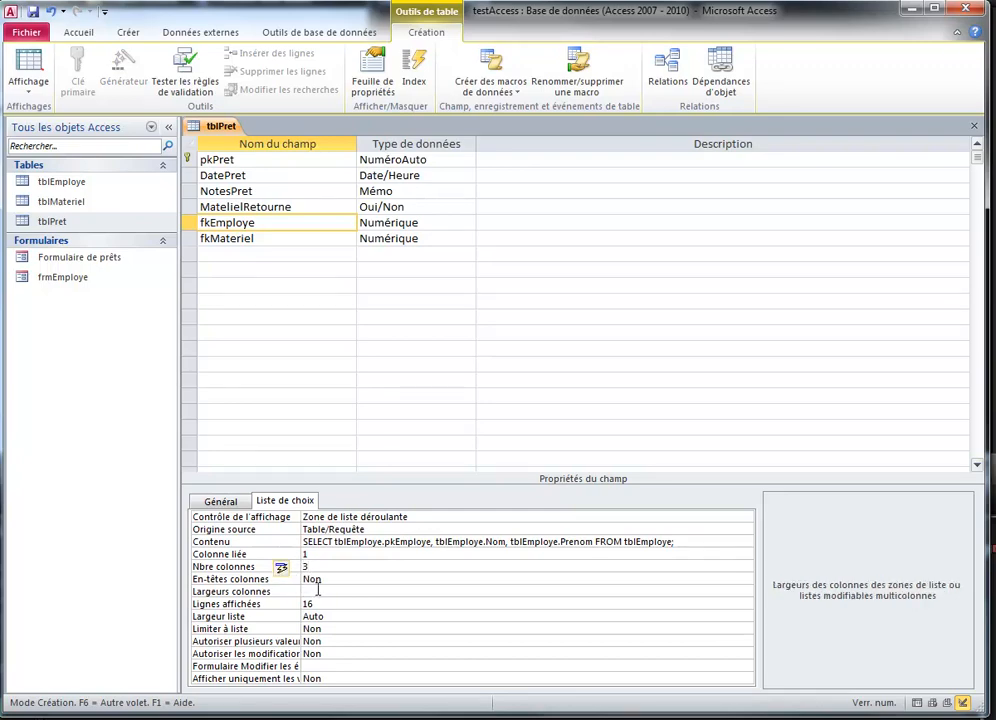
type("0cm;3cm;3cm")
left_click(361, 603)
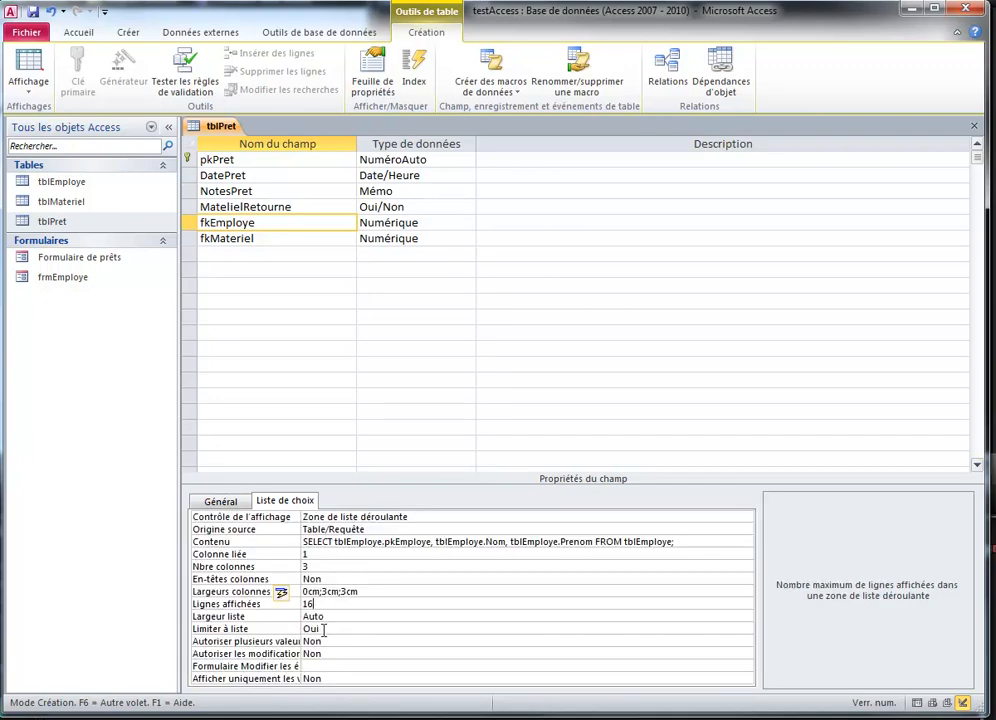
left_click(281, 632)
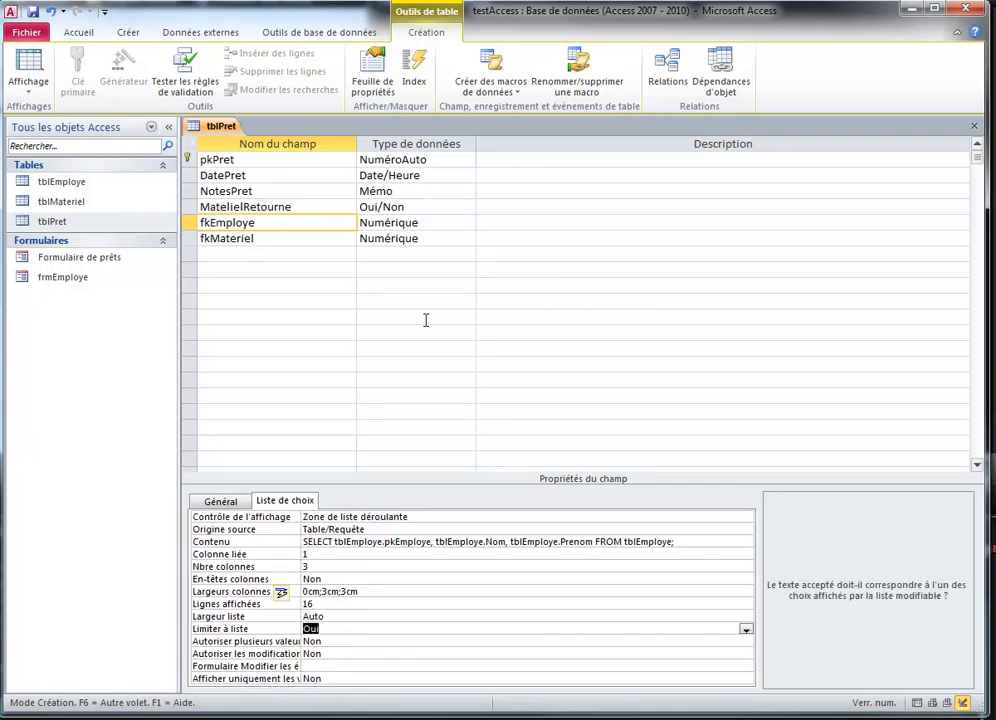
Step: Set the lookup display control of the fkMateriel field to Zone de liste déroulante
left_click(262, 238)
left_click(407, 238)
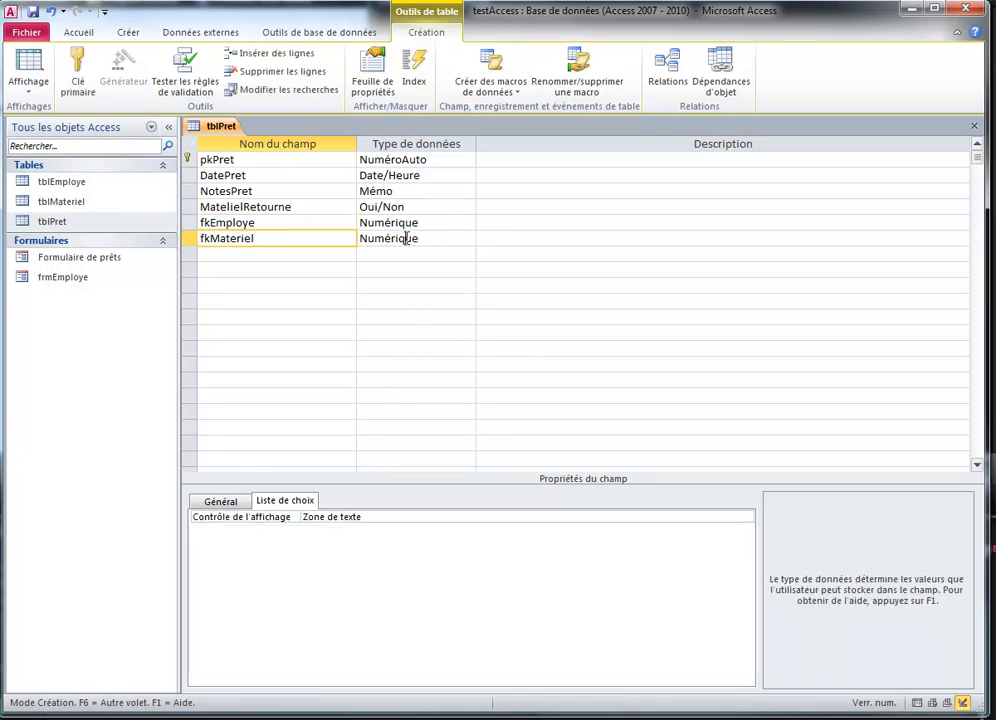
left_click(355, 516)
left_click(746, 517)
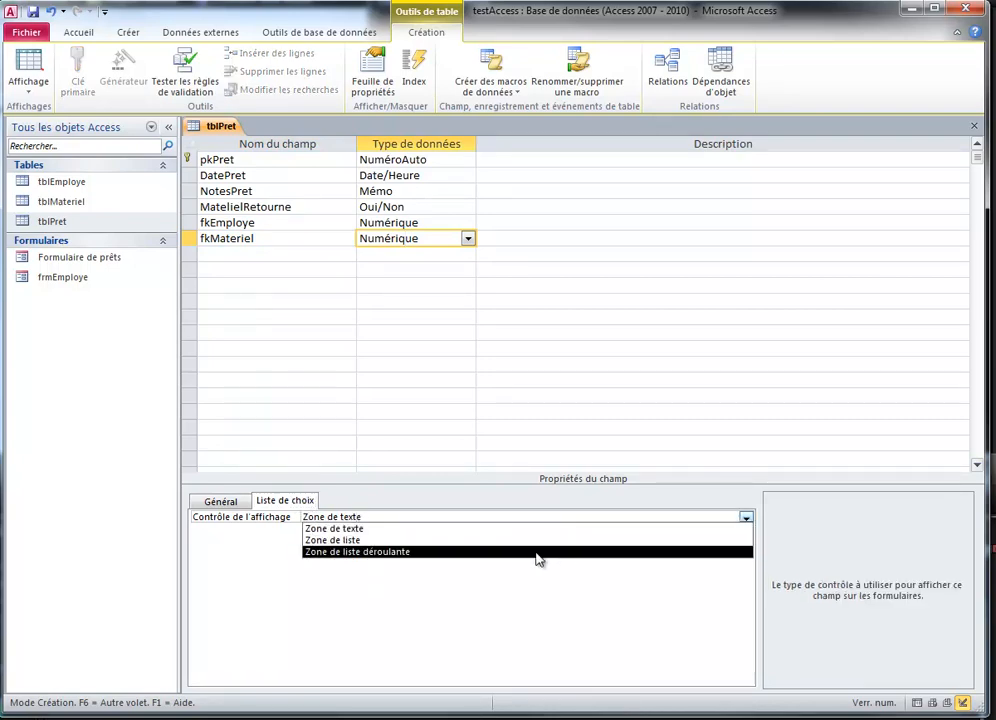
left_click(500, 552)
Step: Start the Contenu query for fkMateriel's lookup list based on tblMateriel
left_click(451, 541)
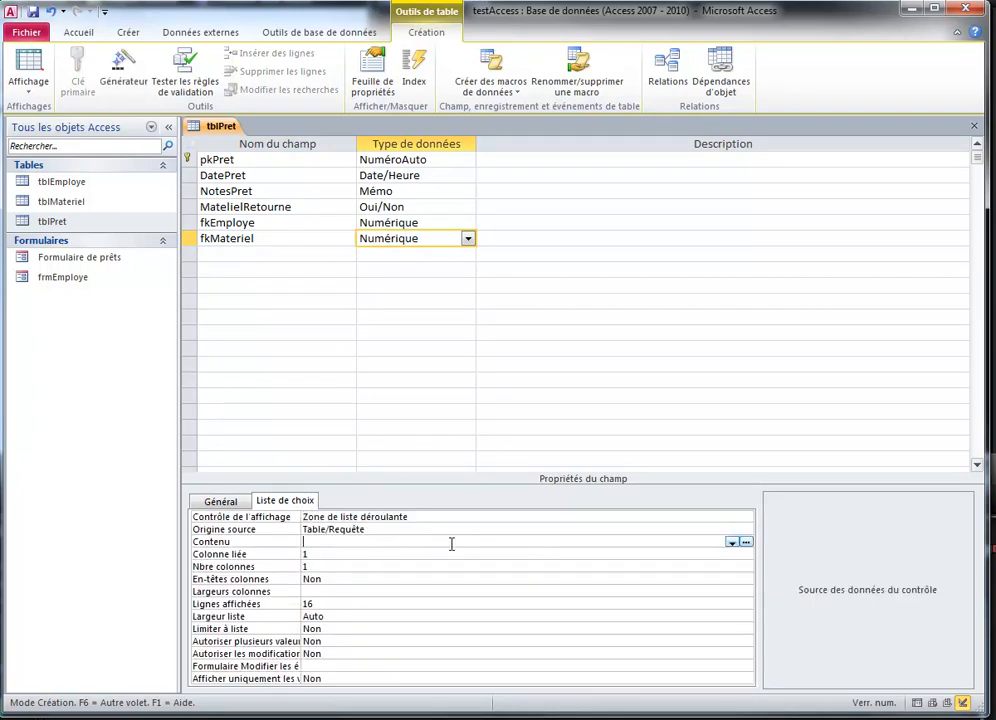
left_click(749, 543)
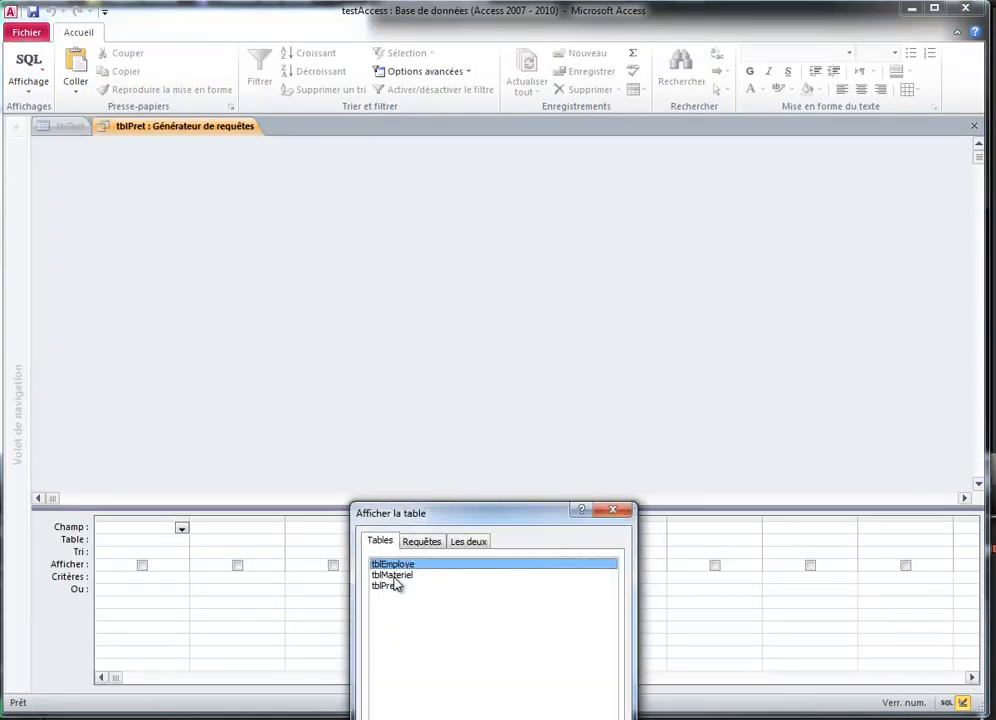
double_click(392, 575)
left_click(126, 190)
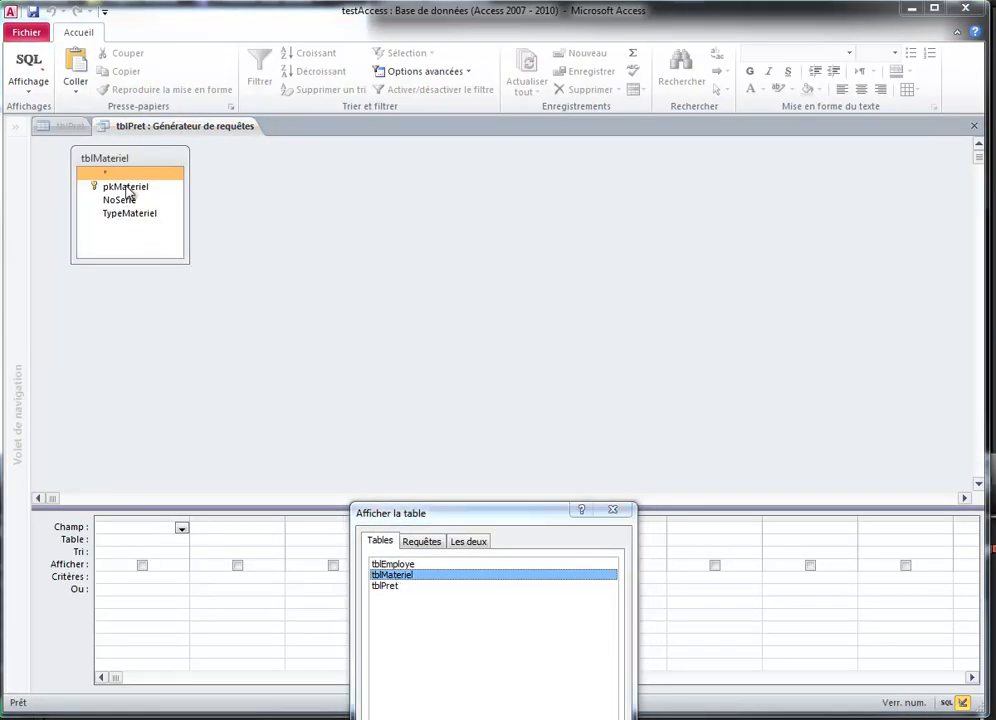
left_click(590, 717)
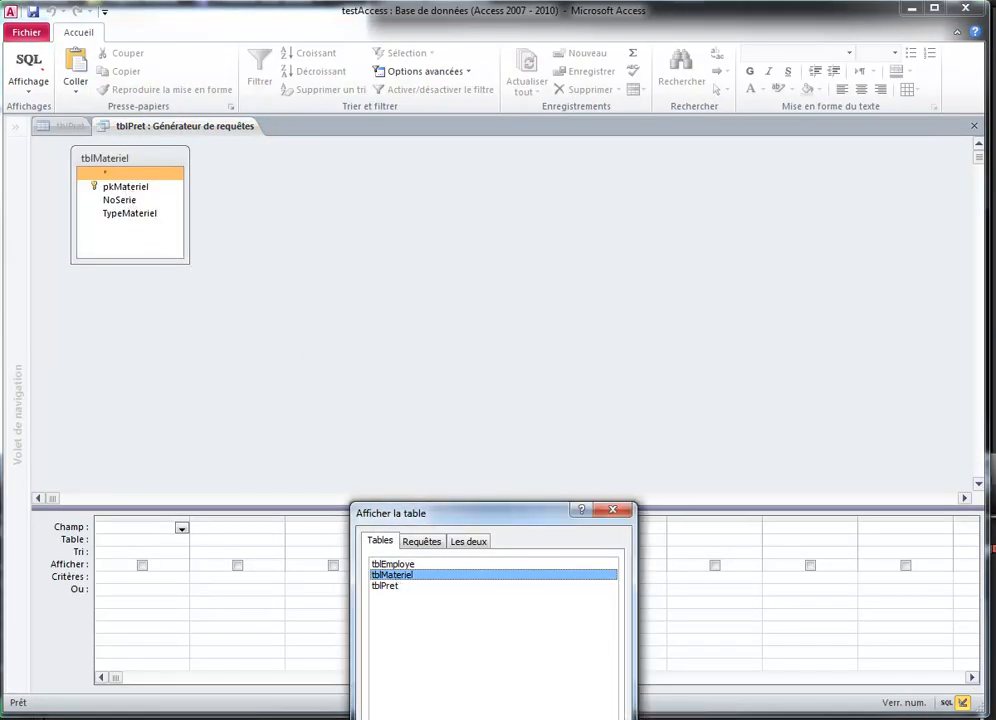
left_click(590, 717)
Step: Add pkMateriel, NoSerie and TypeMateriel to the query, then close it and save the SQL statement for fkMateriel
double_click(130, 190)
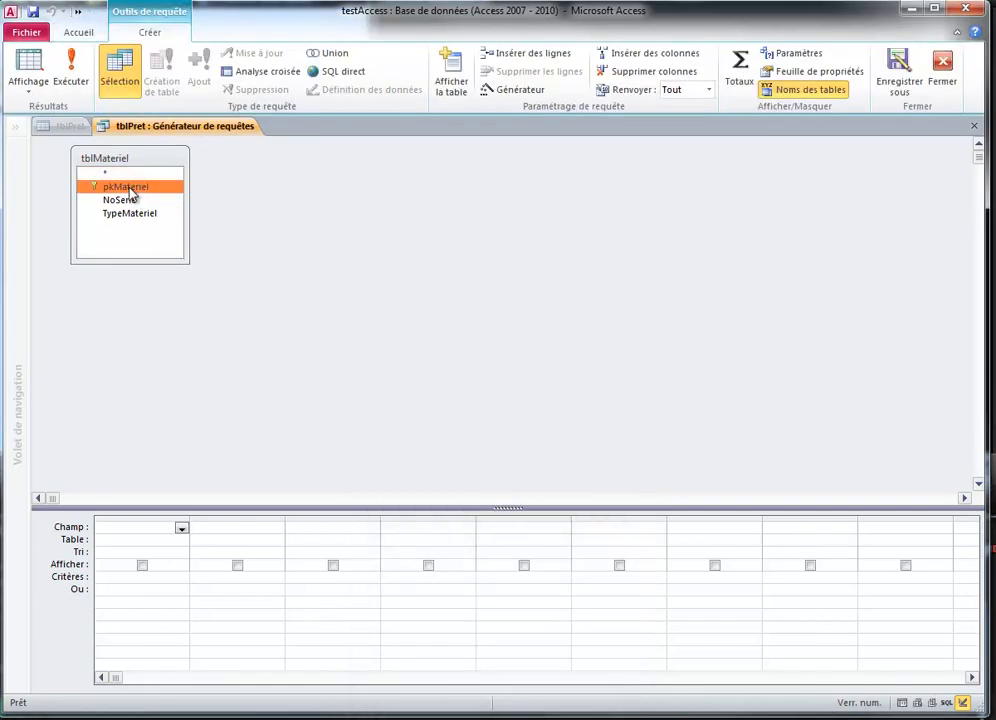
left_click(126, 202)
double_click(126, 202)
double_click(130, 214)
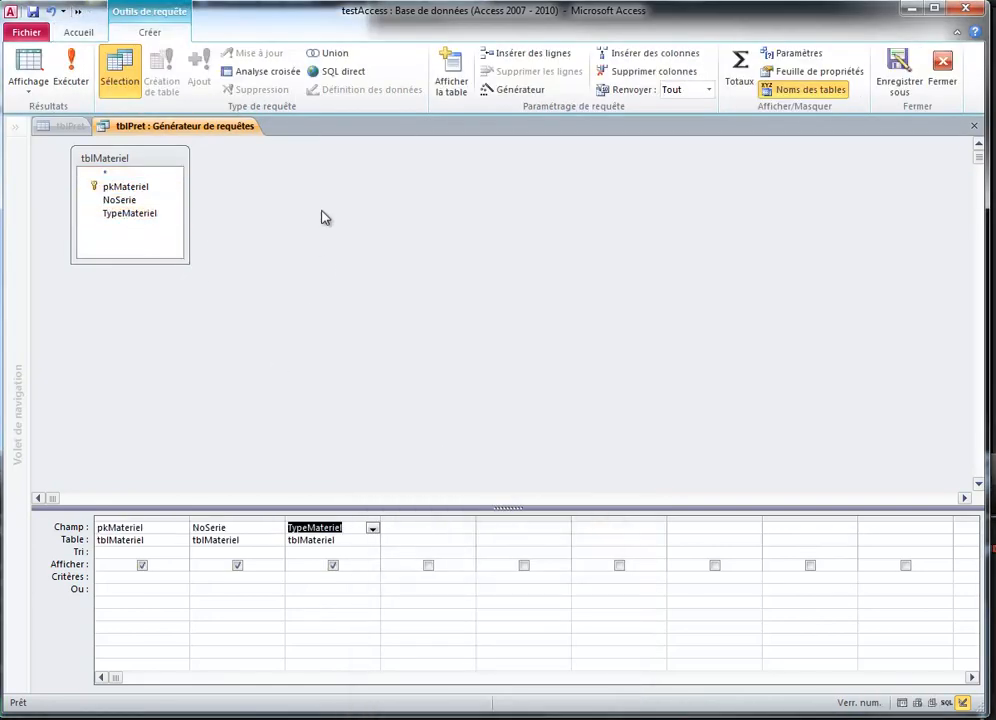
left_click(971, 128)
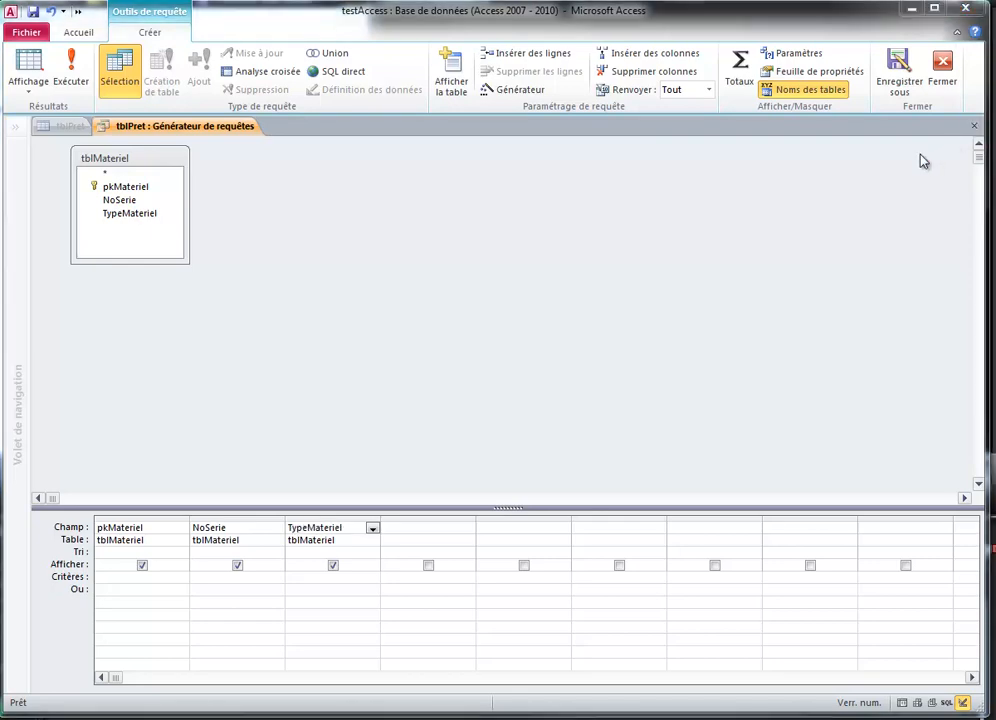
left_click(383, 435)
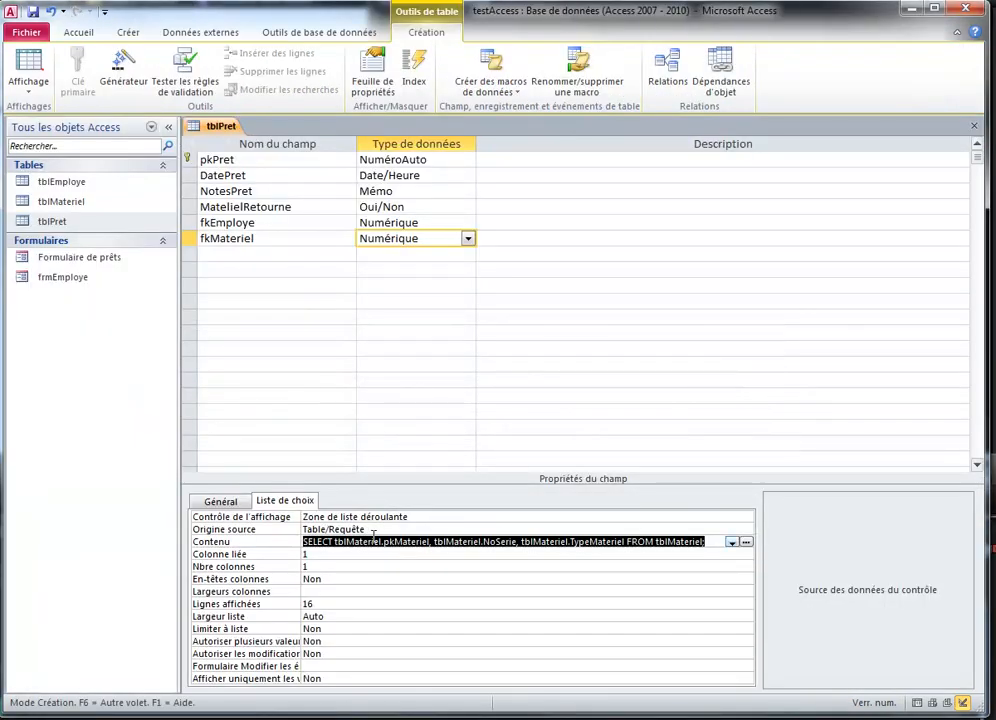
Step: Give fkMateriel's lookup list 3 columns with widths 0cm;3cm;3cm and save the table
left_click(278, 567)
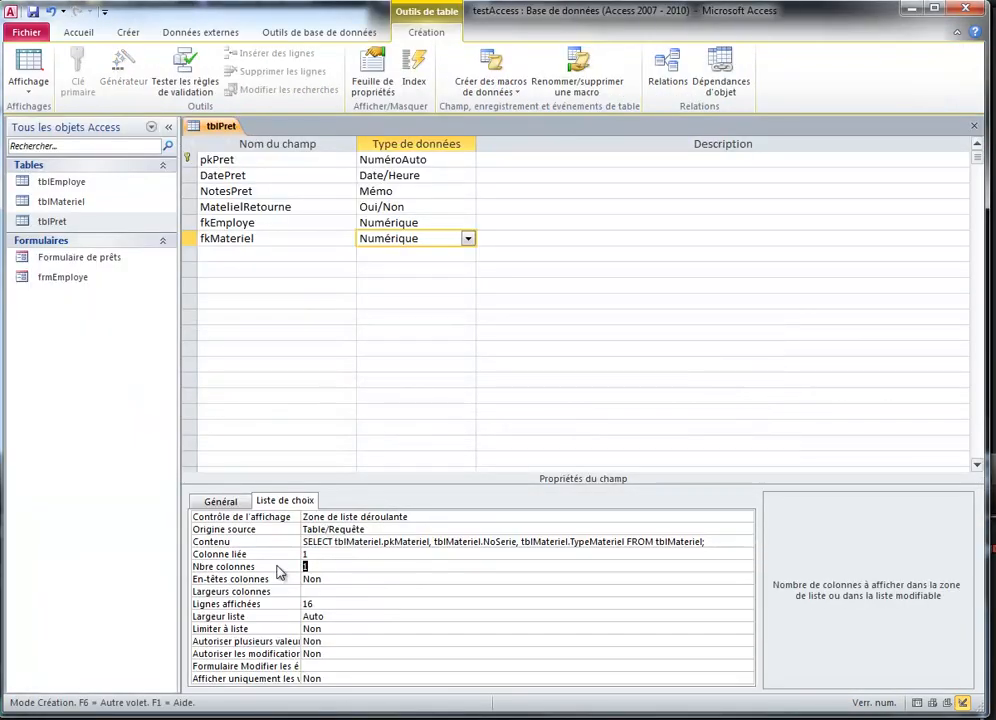
type("3")
left_click(321, 555)
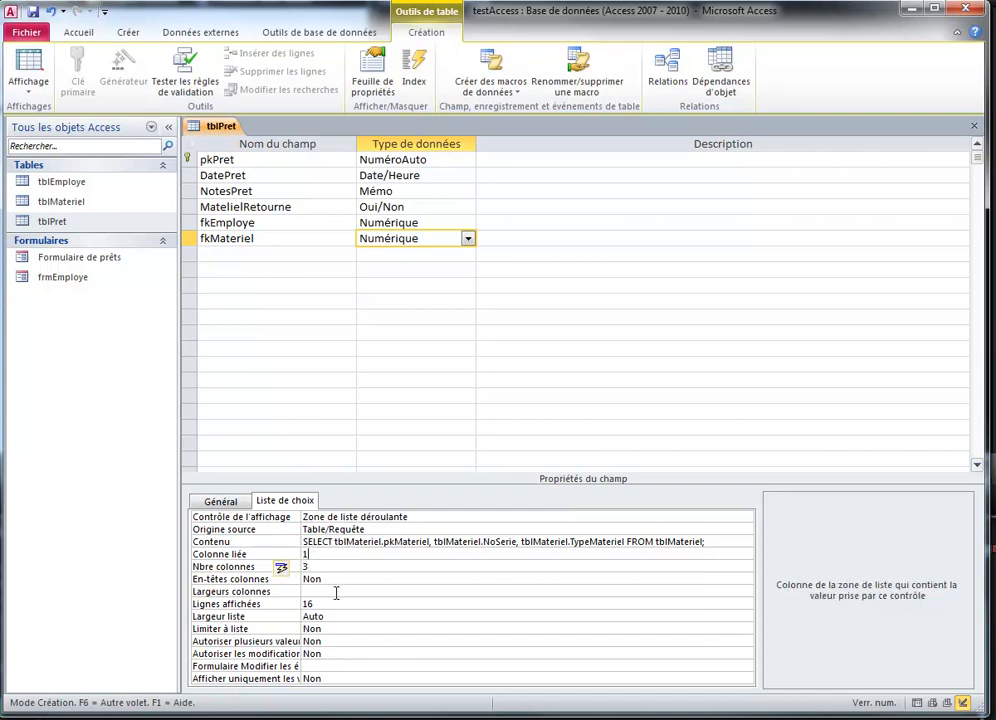
left_click(336, 593)
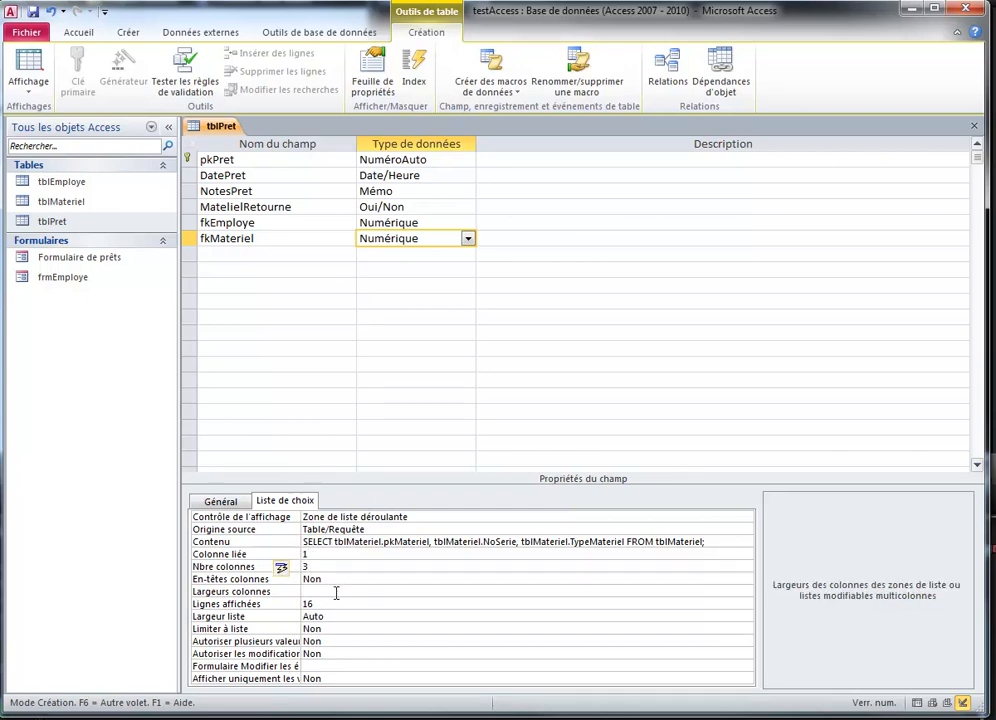
type("0;3;3")
left_click(33, 11)
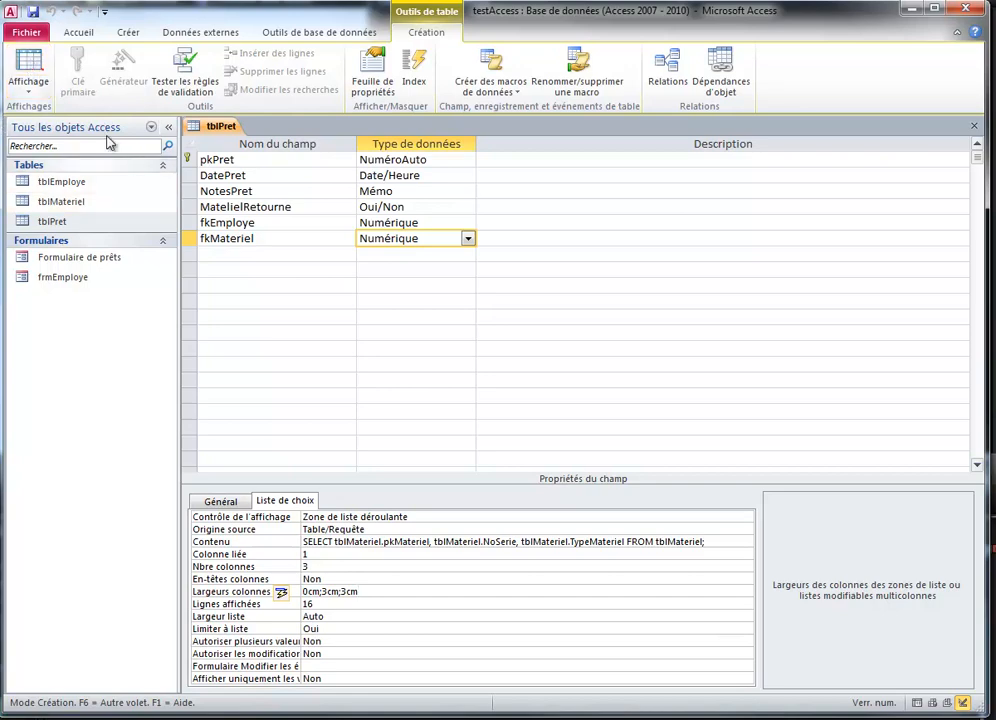
Step: Show tblPret as a datasheet, examine the fkMateriel and Employé drop-down lists in the first record, then close the table
left_click(29, 82)
left_click(35, 118)
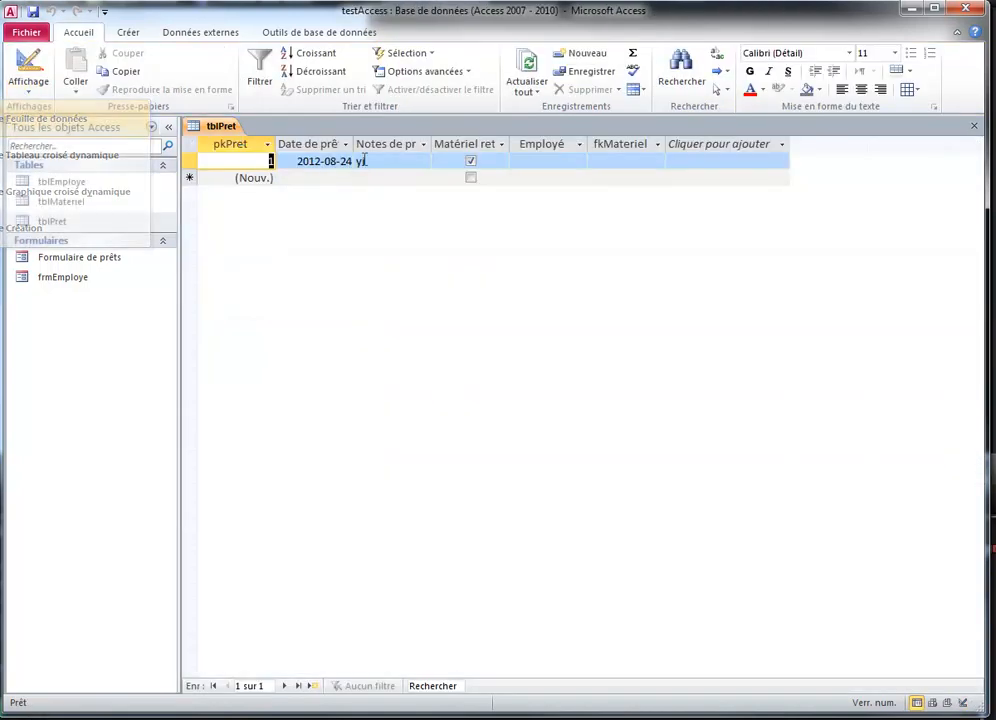
left_click(647, 162)
left_click(658, 163)
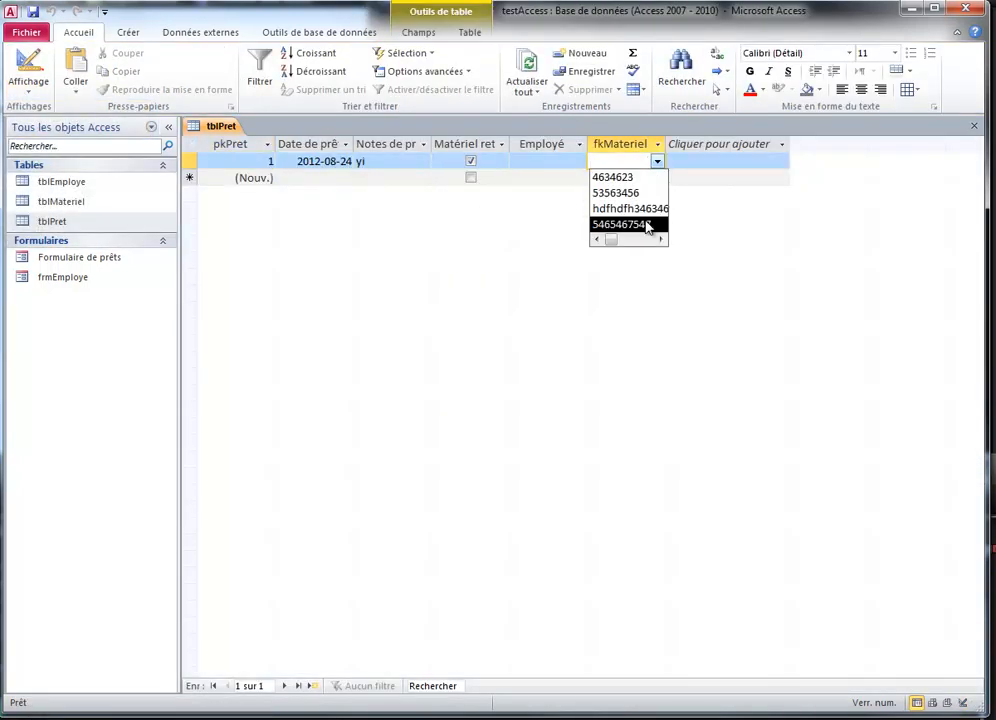
left_click(579, 162)
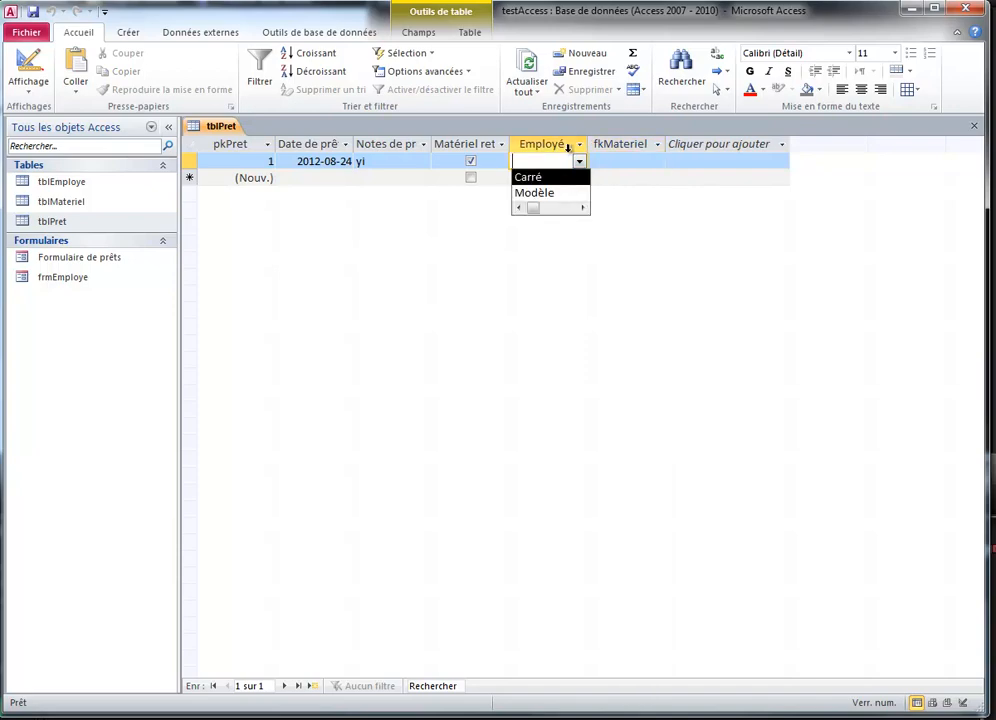
left_click(541, 144)
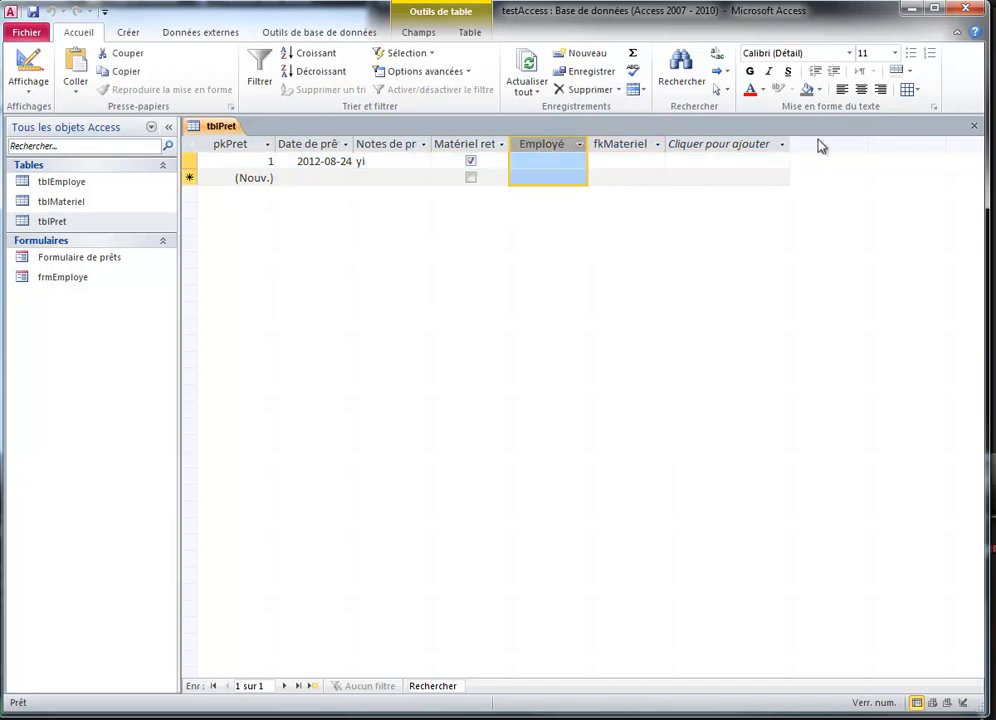
left_click(975, 128)
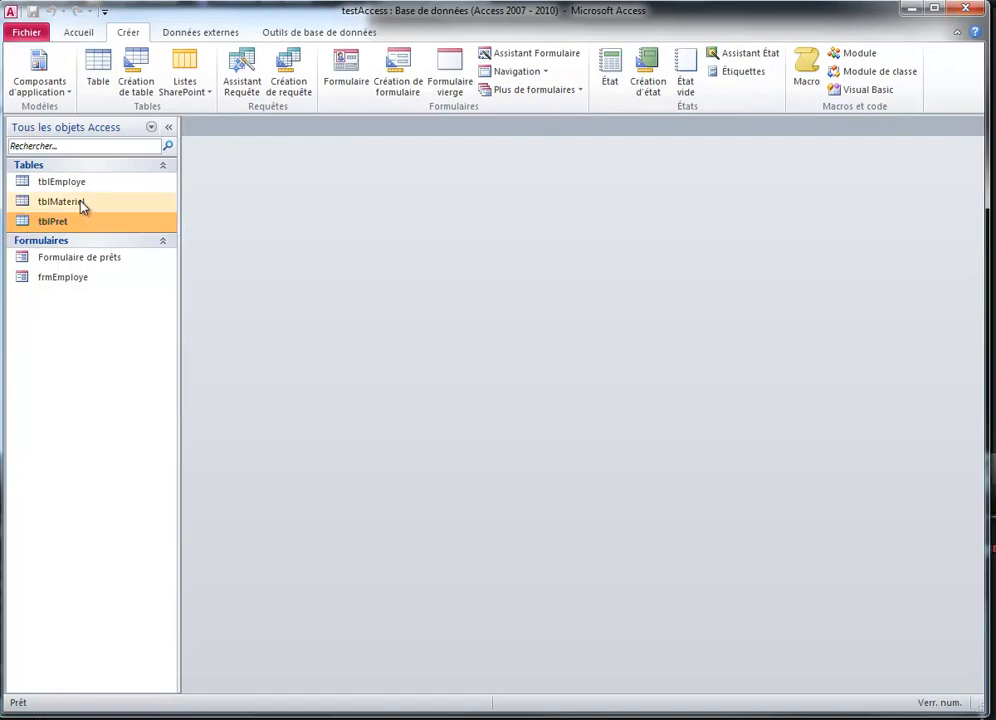
Step: Open Formulaire de prêts in design view and delete the existing employee and equipment text boxes with their labels
double_click(89, 258)
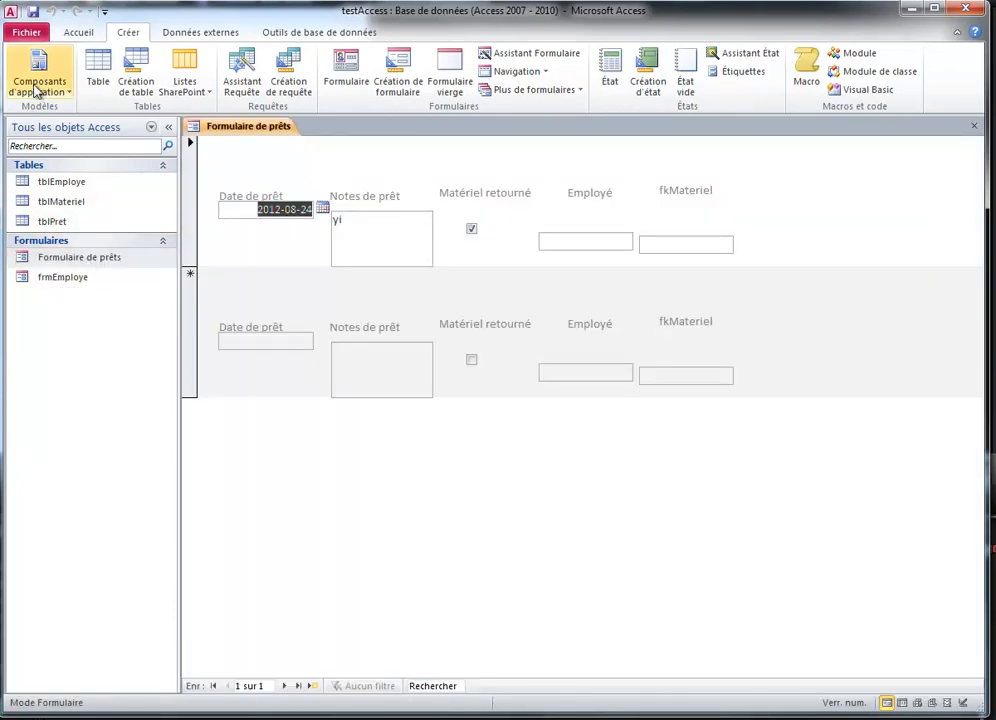
key("Tab")
key("Tab")
key("Tab")
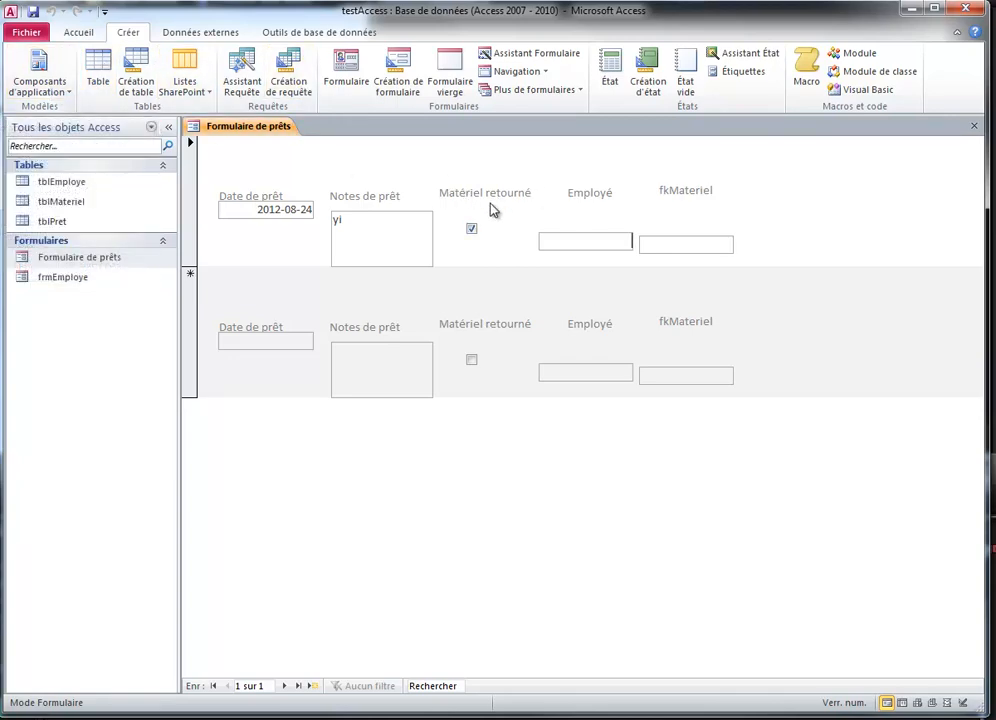
left_click(962, 702)
left_click_drag(562, 208, 700, 297)
key("Delete")
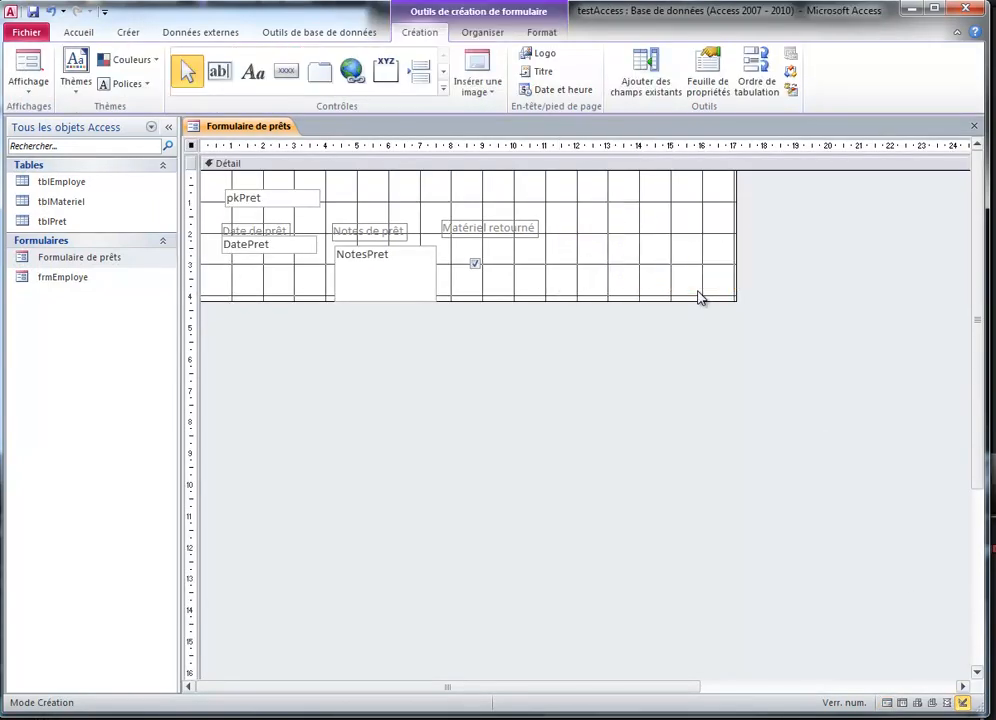
Step: Add the fkEmploye and fkMateriel fields of tblPret to the form's Détail section from the list of existing fields
left_click(658, 77)
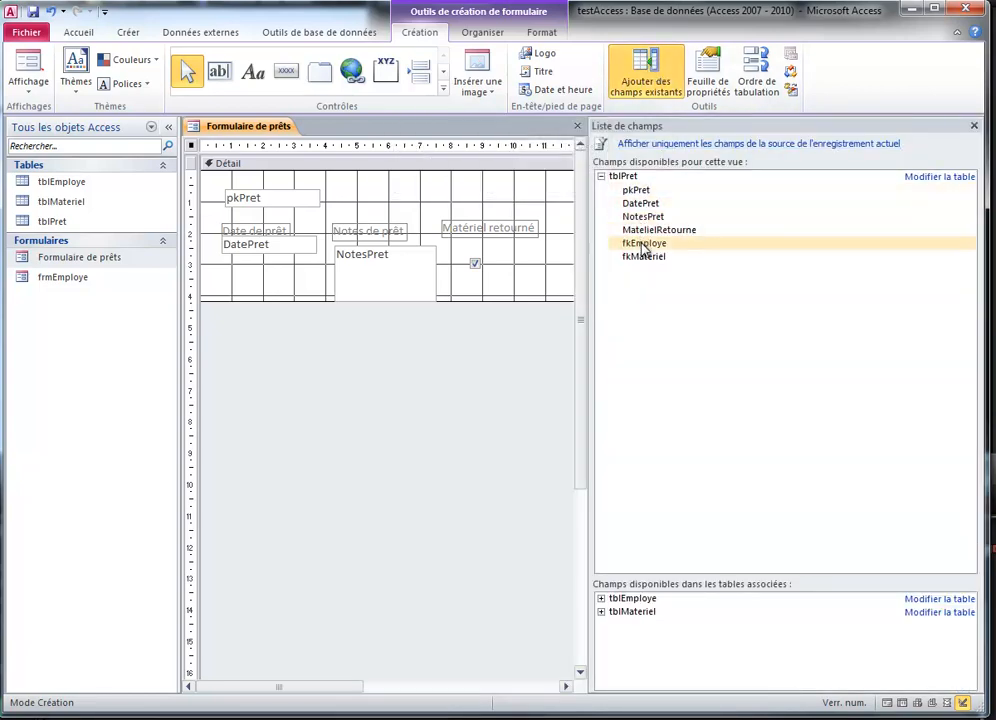
left_click_drag(645, 248, 547, 200)
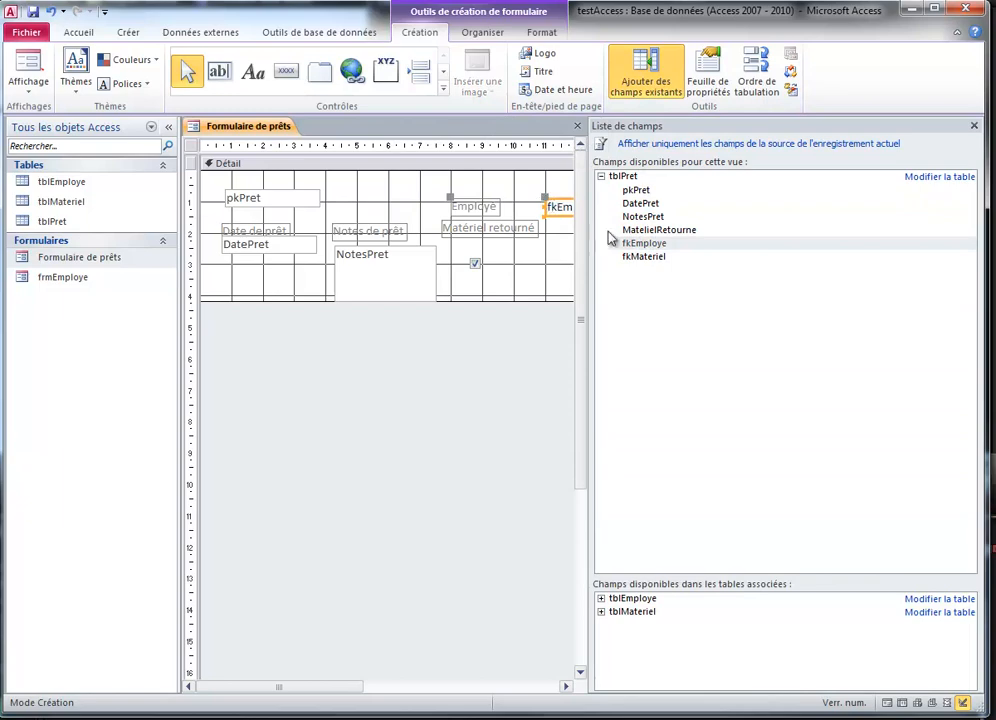
left_click_drag(645, 258, 540, 256)
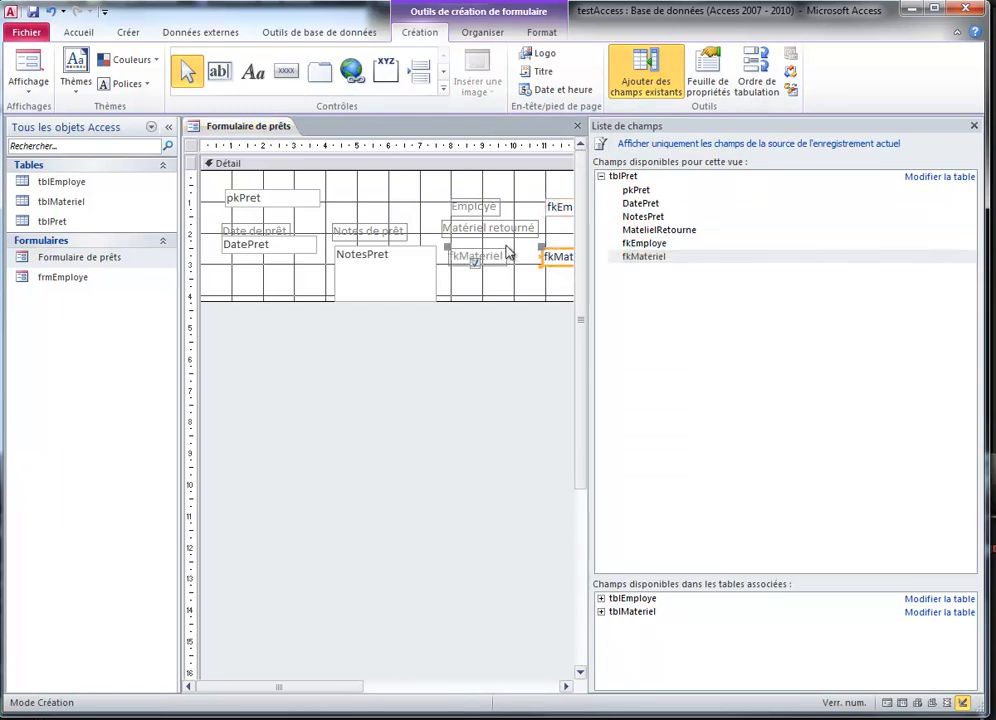
left_click(974, 126)
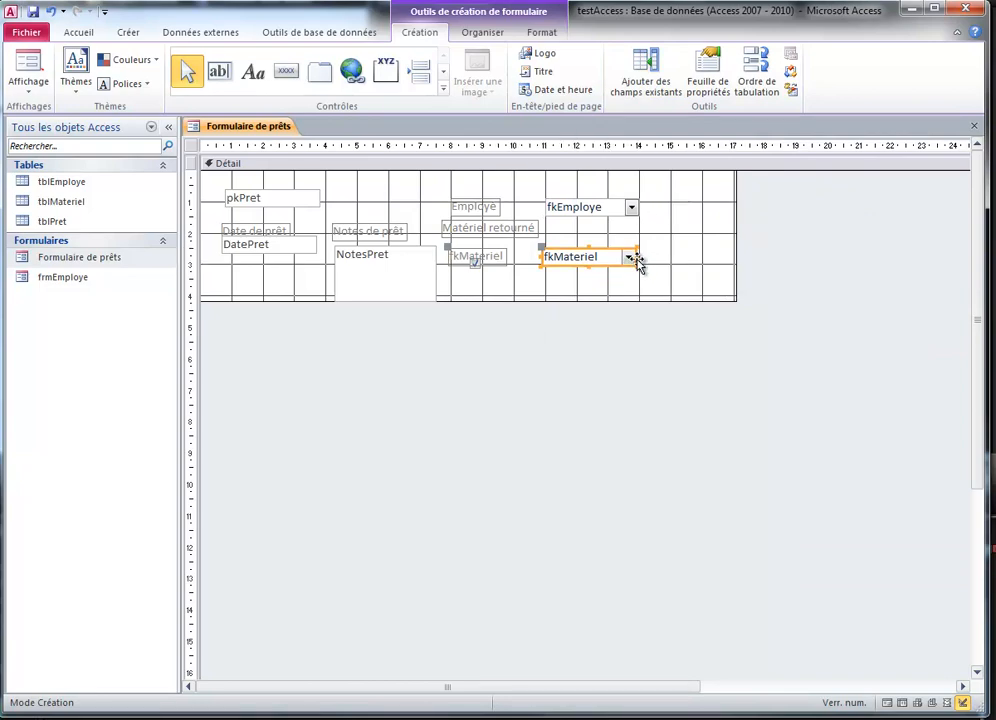
Step: Widen the fkMateriel and fkEmploye combo boxes to about 5 cm each
left_click_drag(636, 257, 697, 257)
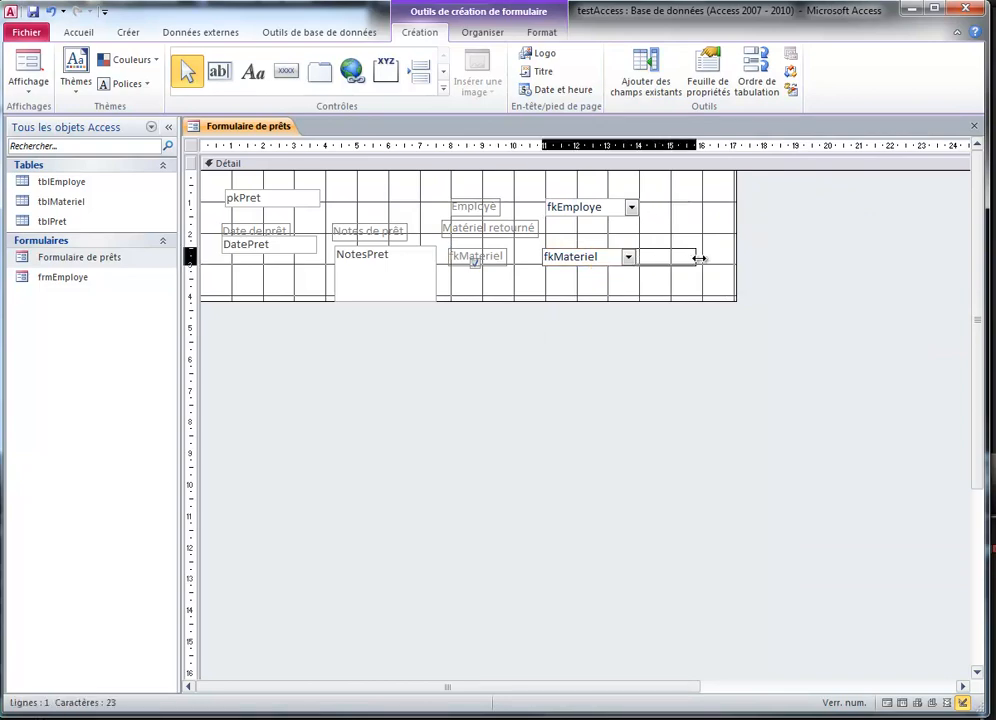
left_click(634, 209)
left_click_drag(640, 205, 697, 205)
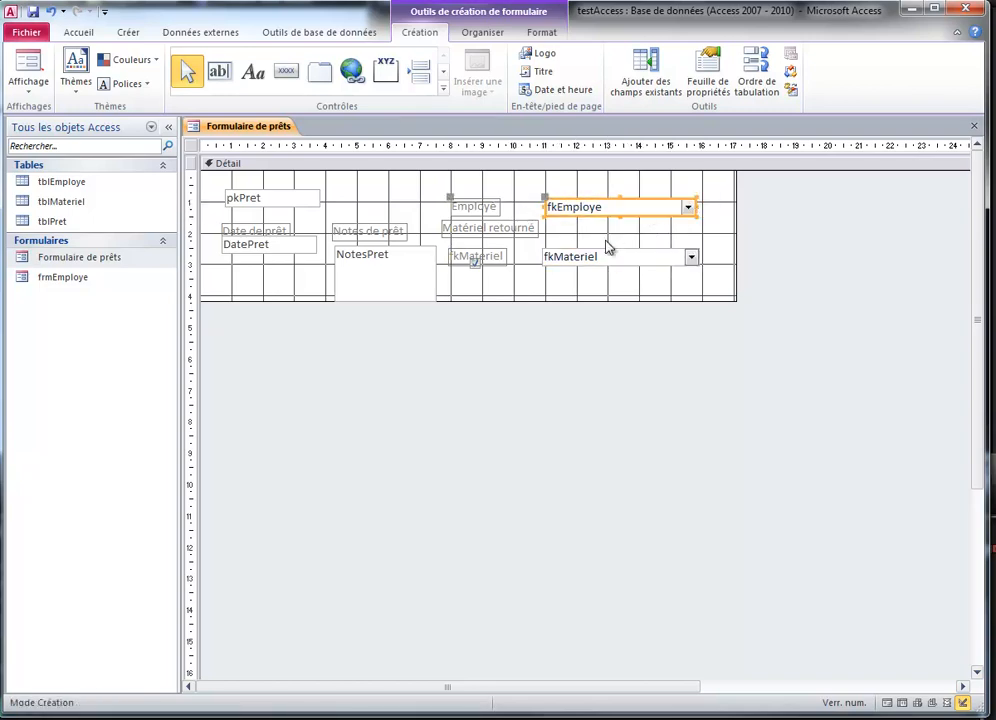
Step: Display Formulaire de prêts in form view and check the choices offered by the Employé drop-down
left_click(27, 65)
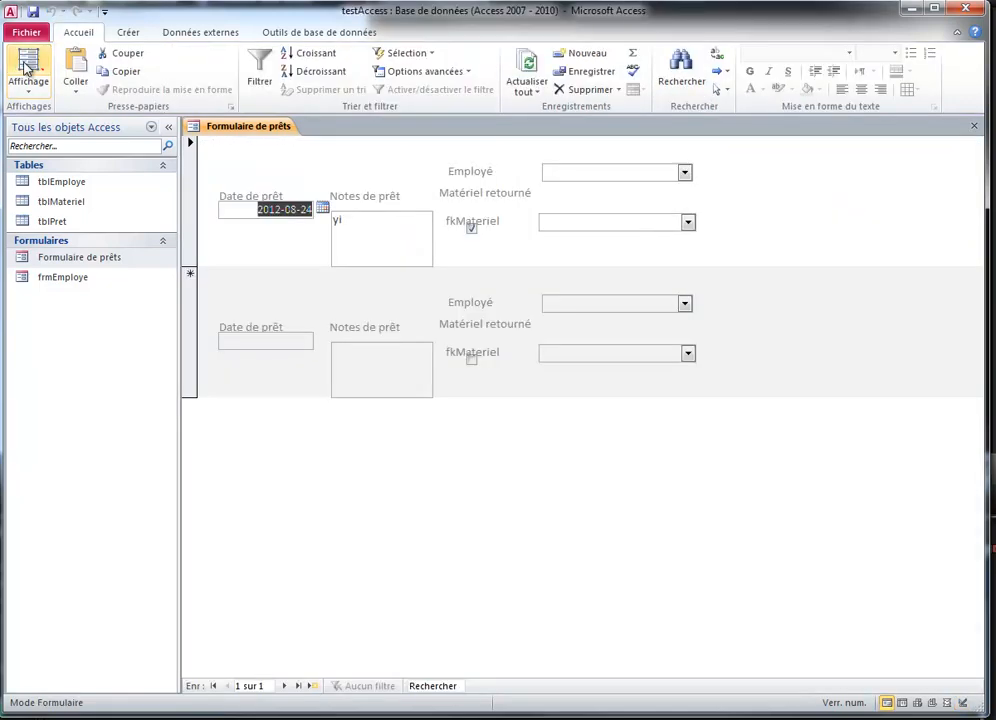
left_click(685, 174)
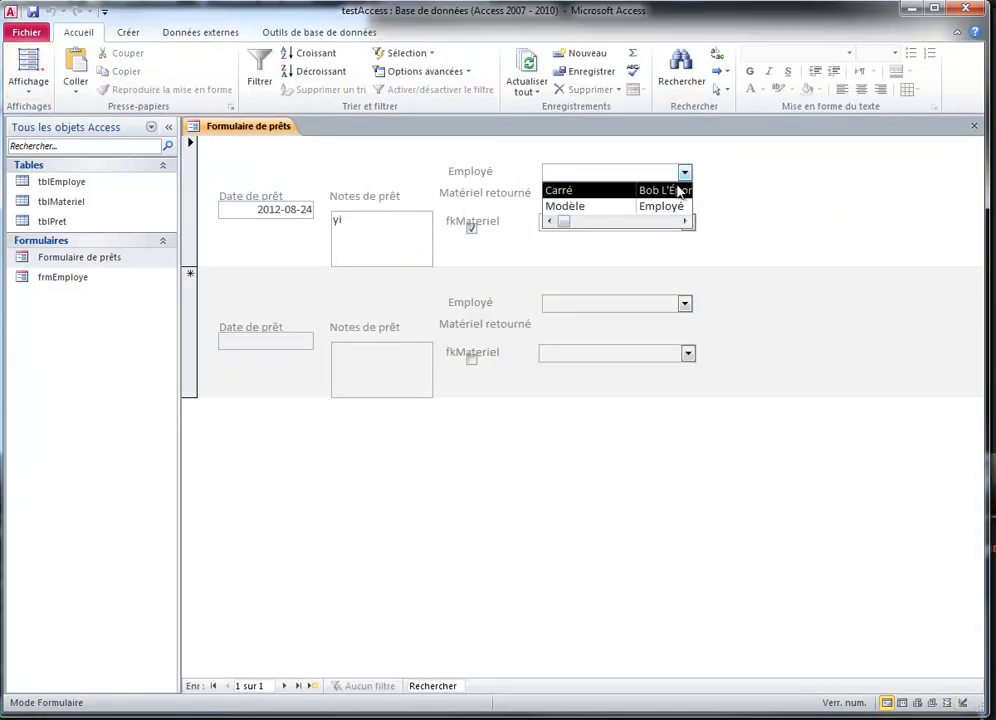
left_click(729, 190)
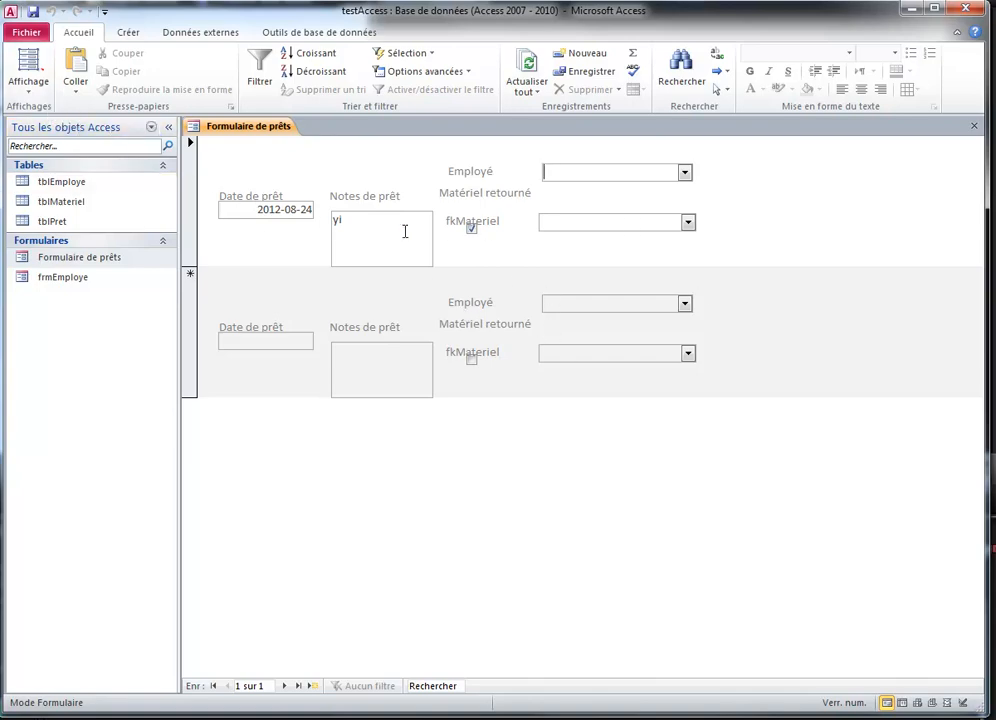
Step: Switch the form to layout view and arrange the Date de prêt and Notes de prêt labels directly above their fields, side by side
left_click(45, 72)
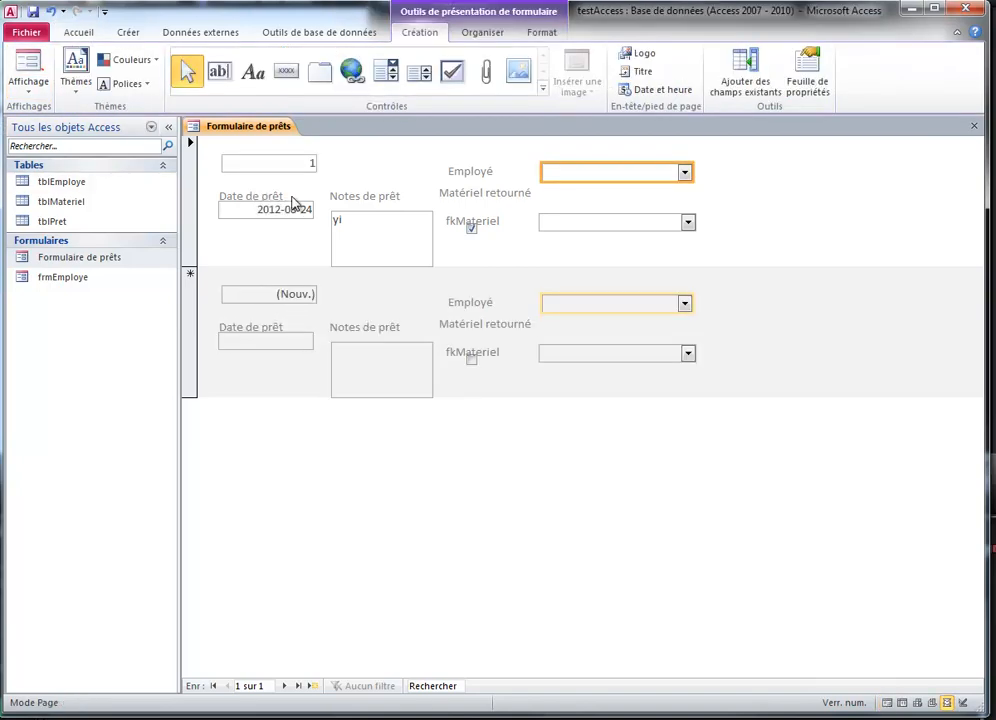
left_click(285, 208)
left_click(304, 248)
left_click(256, 198)
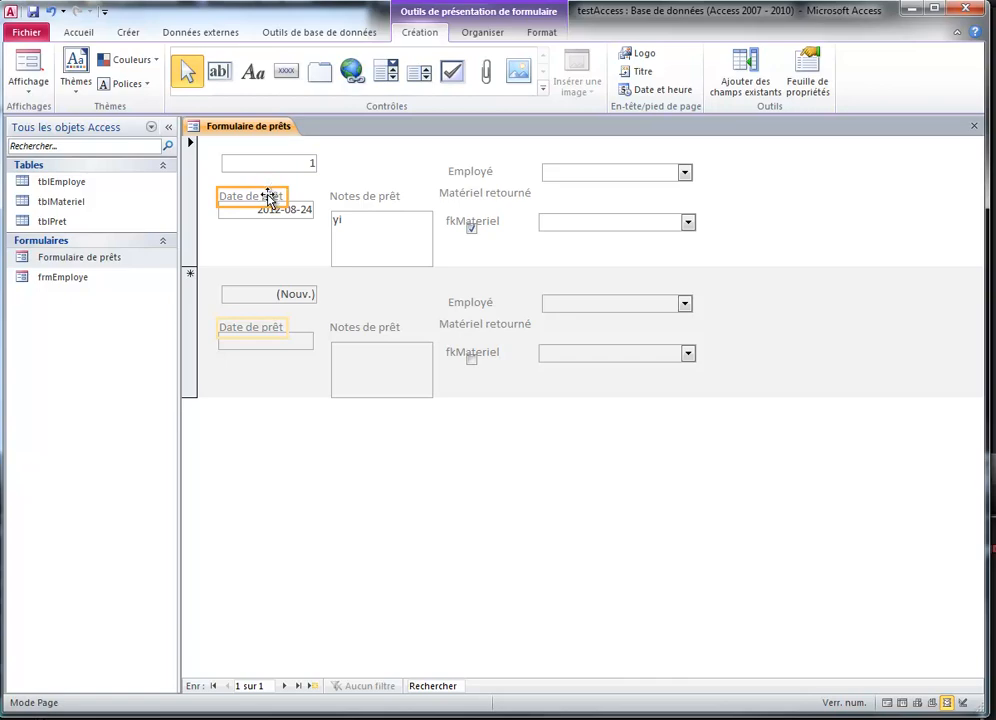
mouse_move(269, 196)
left_mouse_down()
mouse_move(242, 189)
mouse_move(253, 189)
mouse_move(251, 211)
mouse_move(236, 207)
mouse_move(289, 207)
mouse_move(270, 207)
left_mouse_up()
left_click_drag(356, 225, 315, 218)
left_click(386, 195)
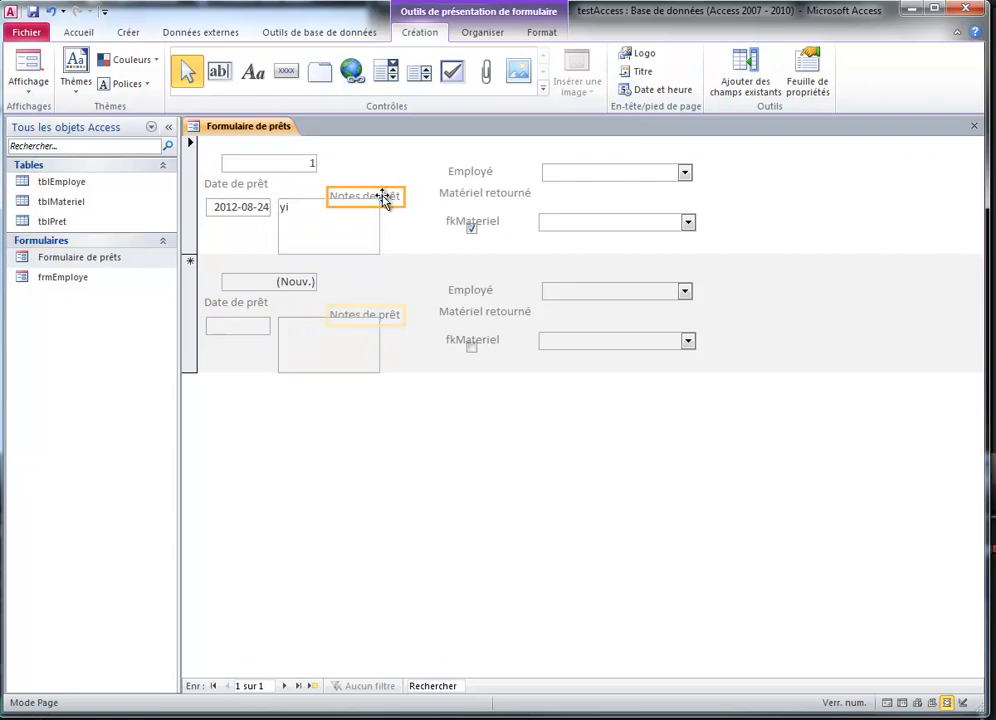
left_click_drag(385, 196, 330, 193)
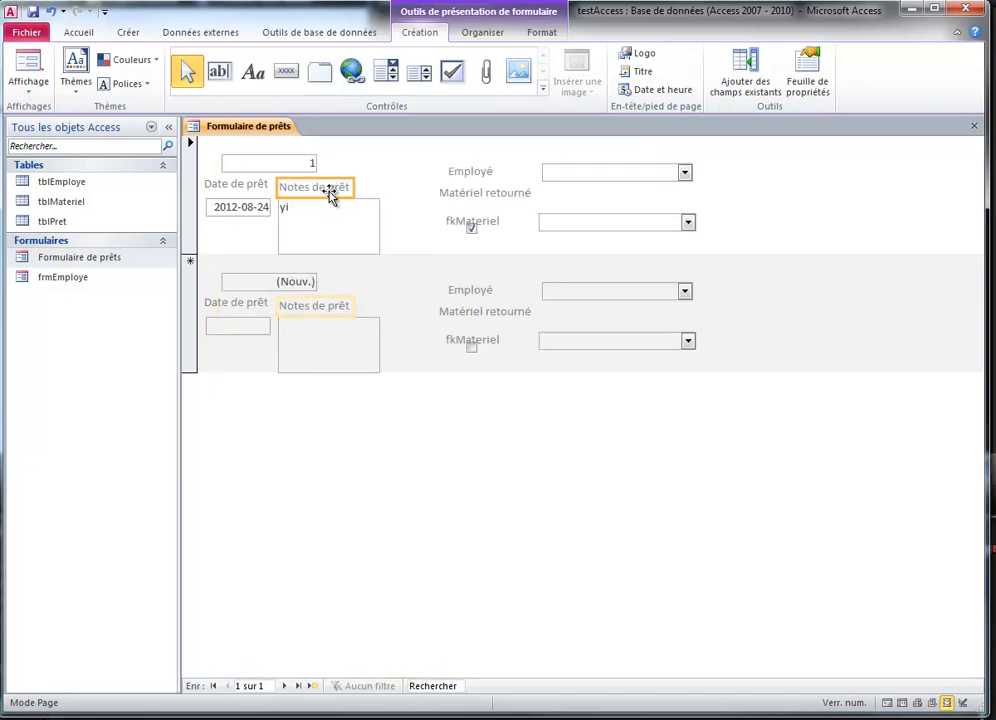
Step: Move the Matériel retourné label into line with the Notes de prêt label, just beyond the notes box
left_click(464, 194)
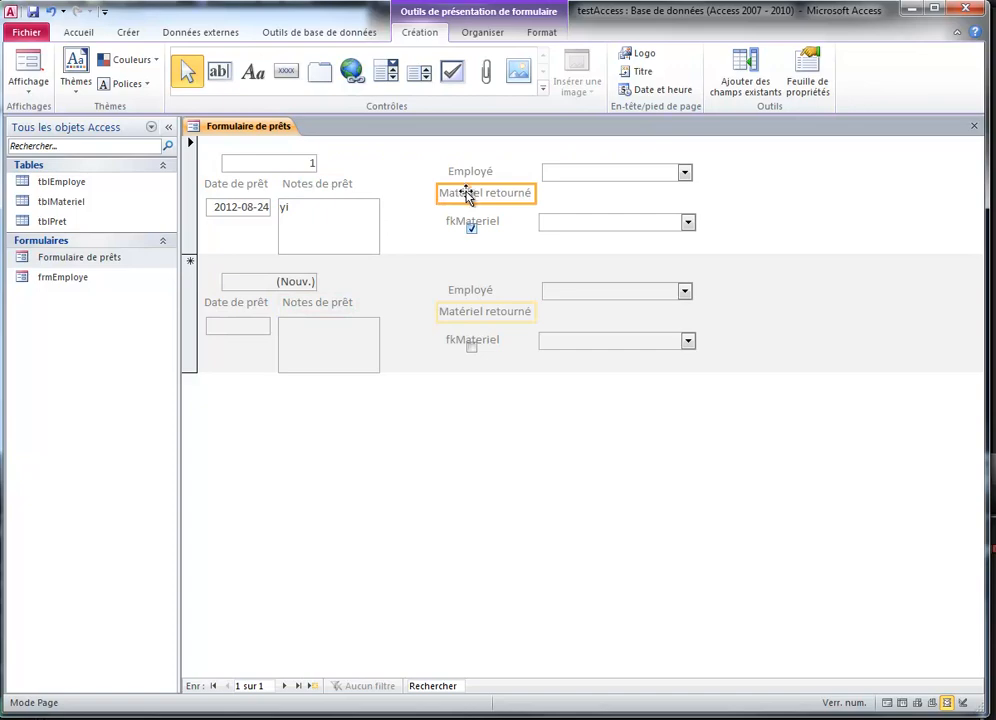
left_click_drag(470, 197, 420, 188)
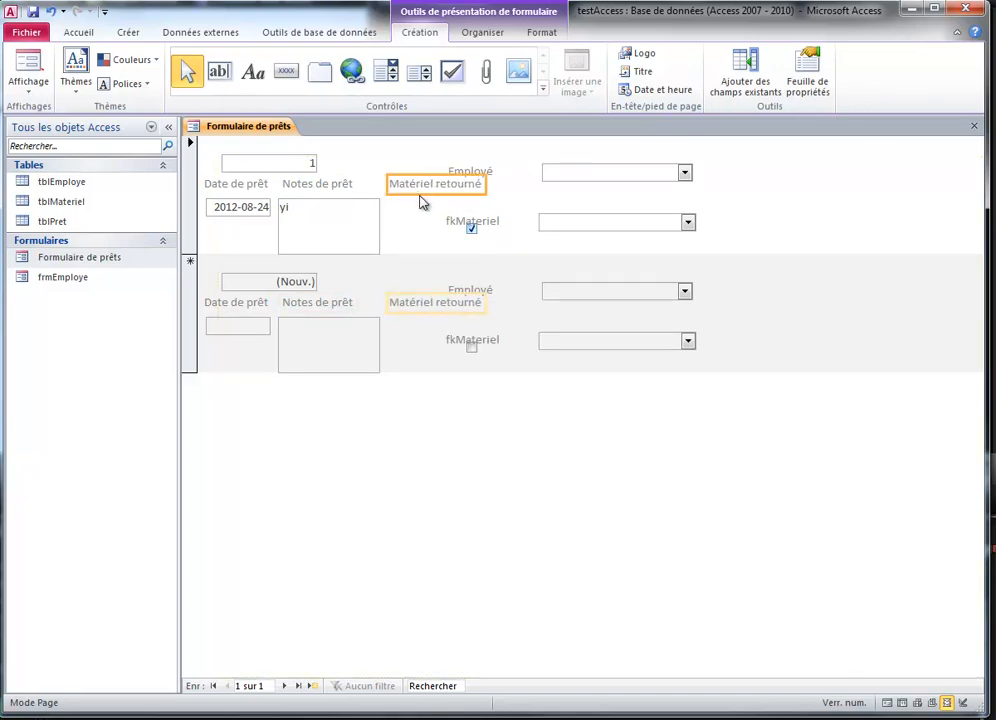
left_click(472, 226)
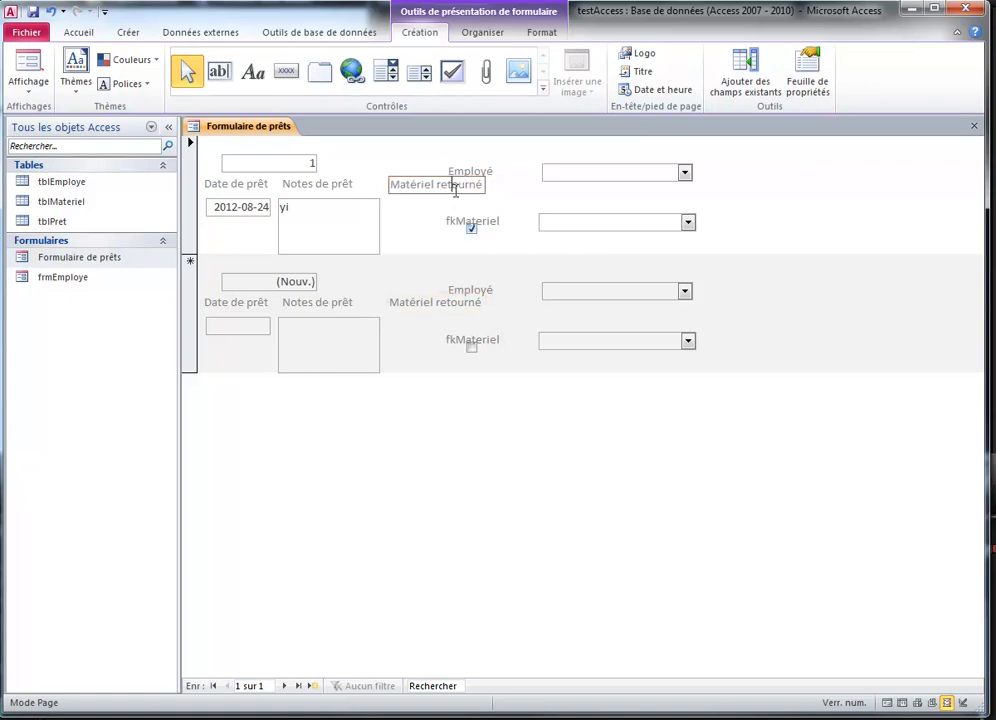
Step: Move the Employé drop-down below the Matériel retourné label and delete the fkMateriel label
left_click_drag(484, 233, 518, 180)
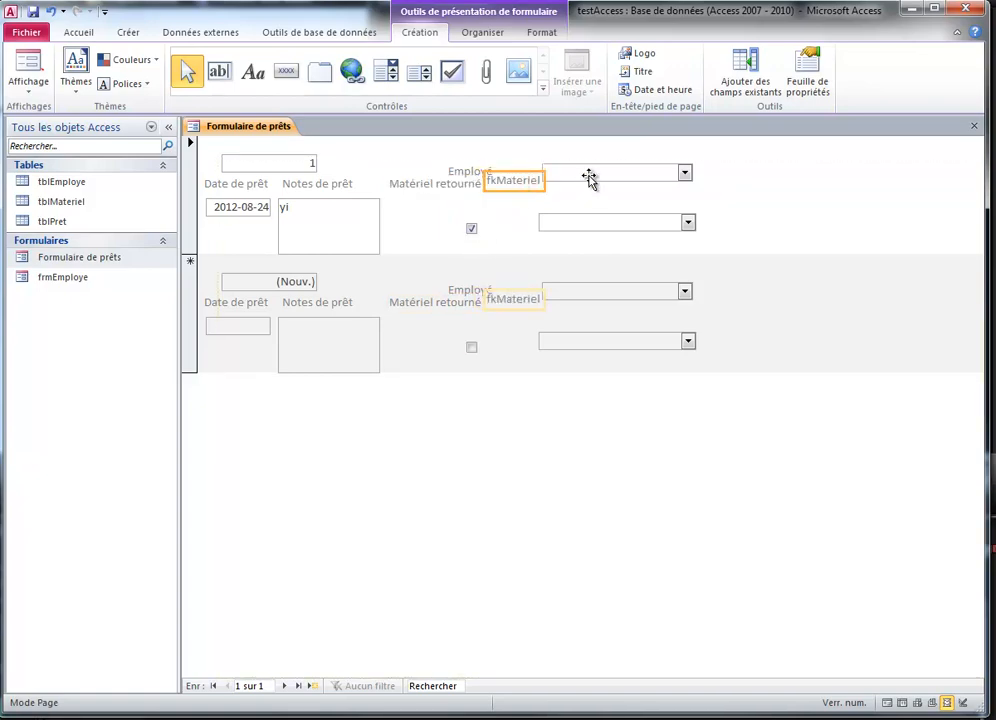
left_click_drag(589, 178, 442, 245)
left_click(512, 184)
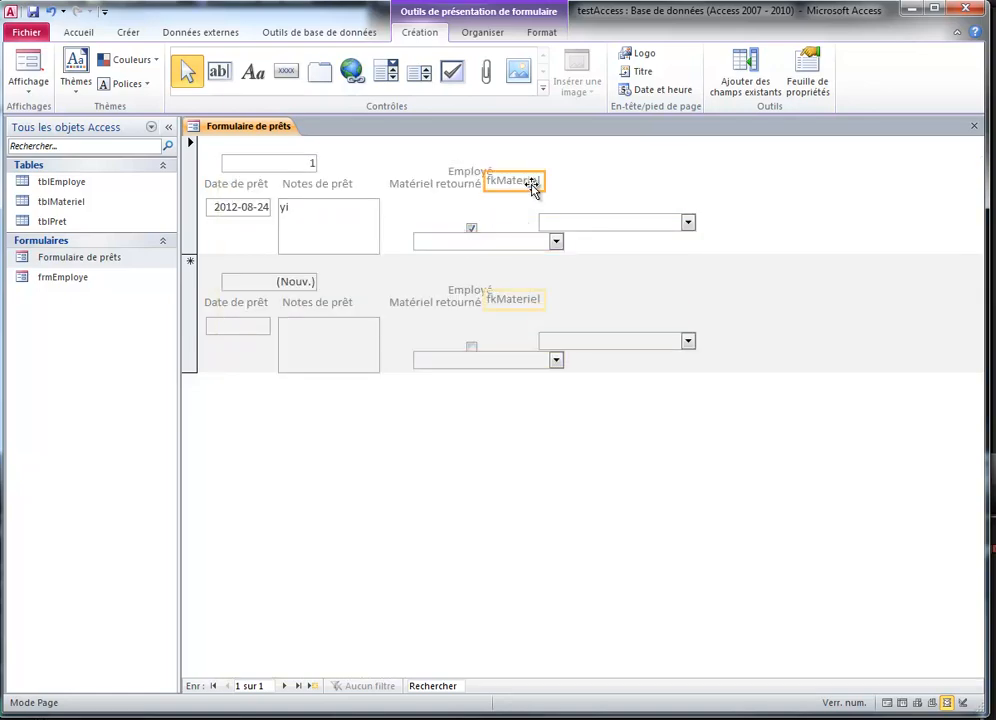
key("Delete")
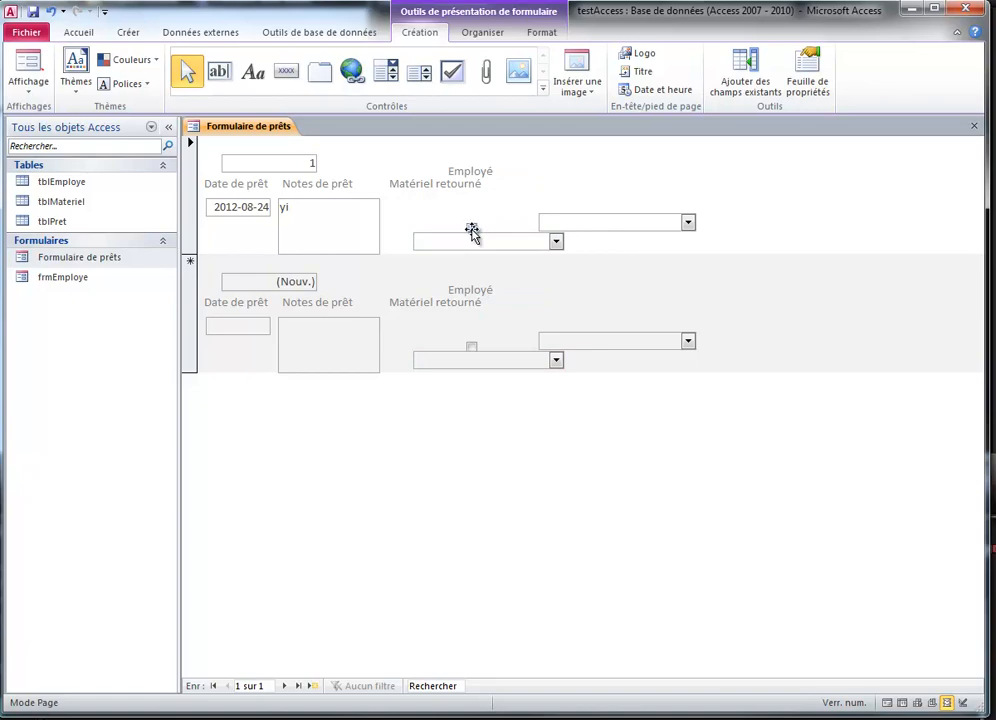
Step: Place the return checkbox beside its label and arrange the two widened drop-downs side by side below the Employé label
left_click(470, 228)
left_click_drag(470, 228, 430, 230)
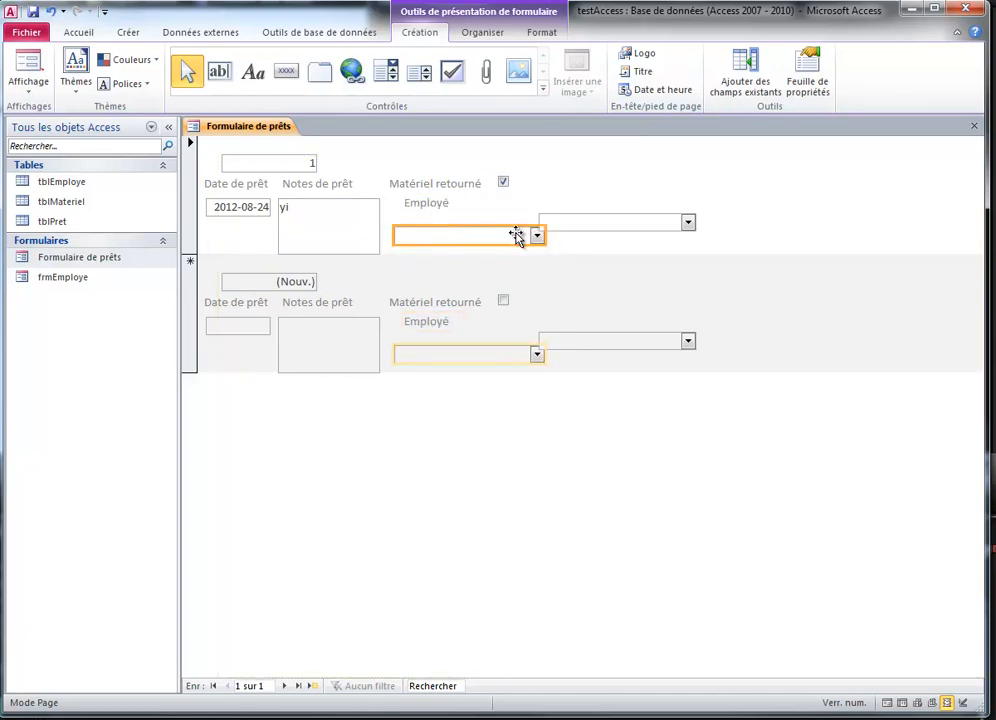
left_click_drag(549, 233, 803, 237)
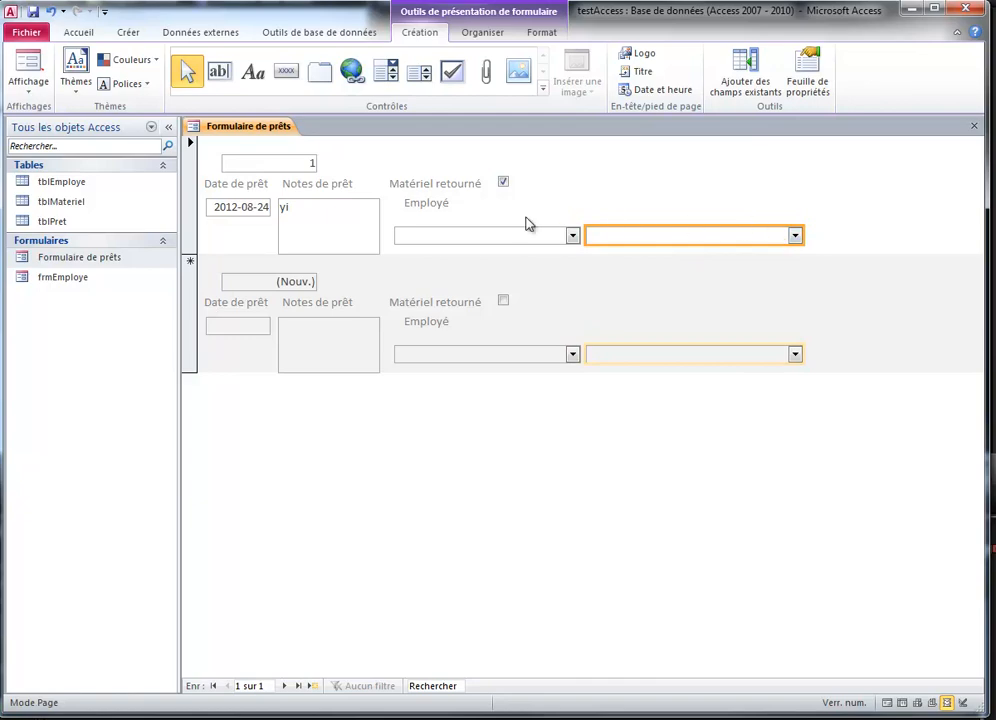
Step: Add a label reading Matériel to the form and move its label group above the equipment drop-down
left_click(445, 205)
left_click(253, 71)
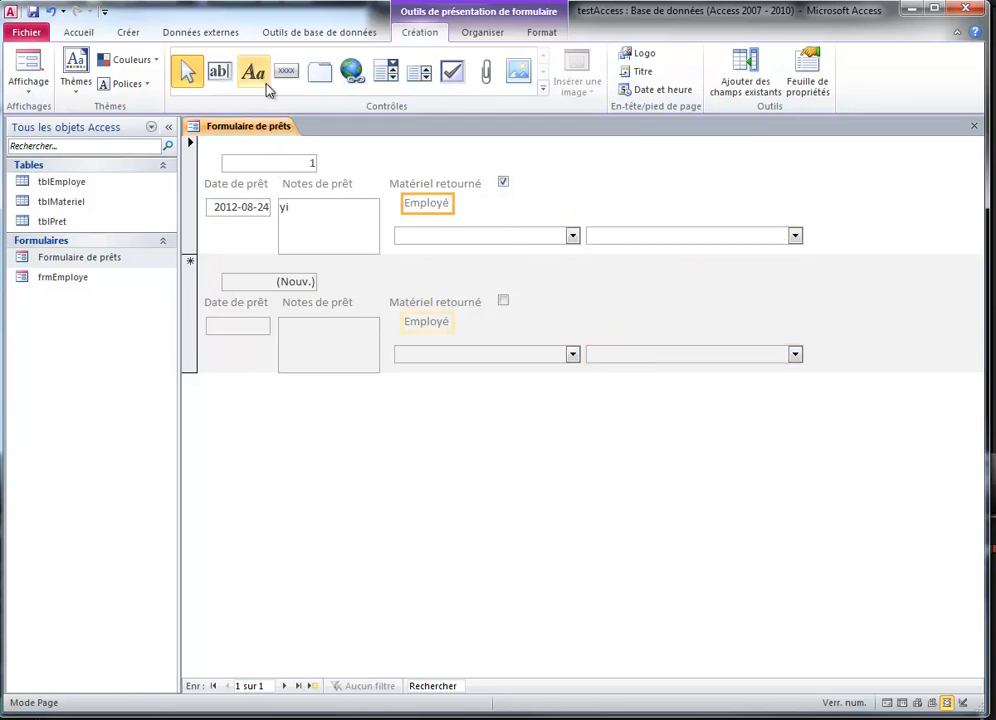
left_click(597, 203)
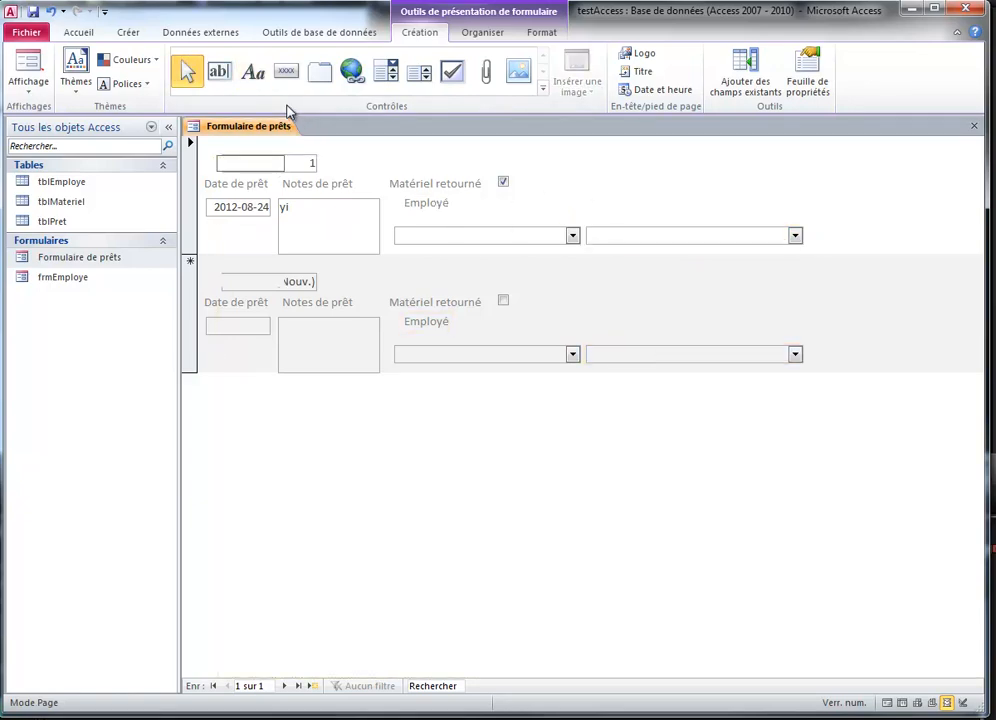
left_click(253, 72)
left_click(689, 210)
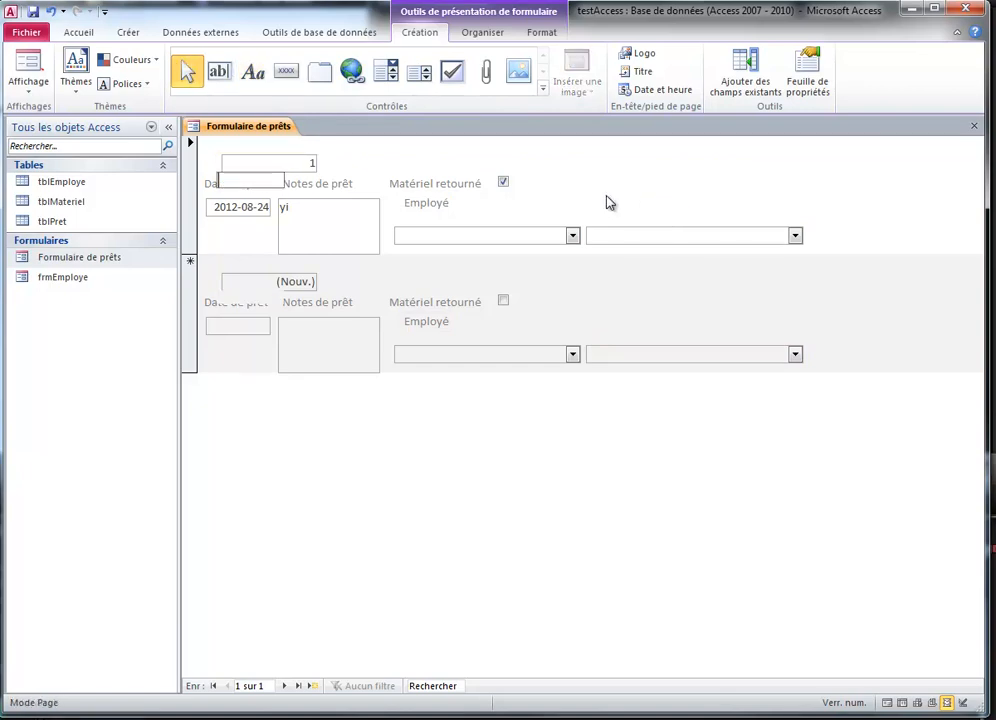
type("Matériel")
left_click(369, 173)
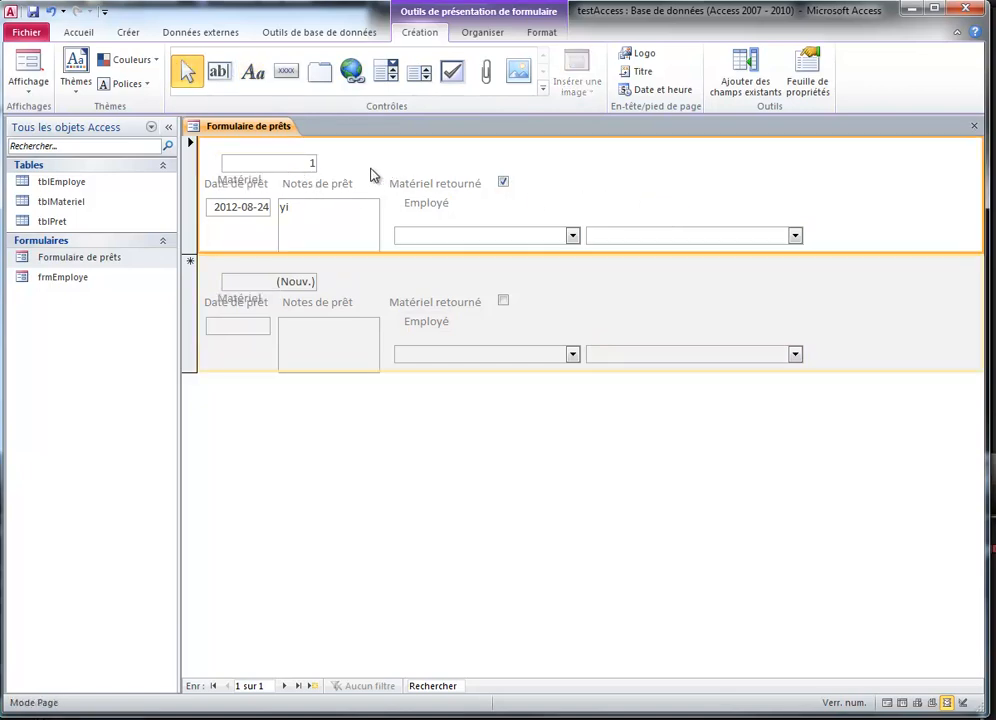
left_click(258, 182)
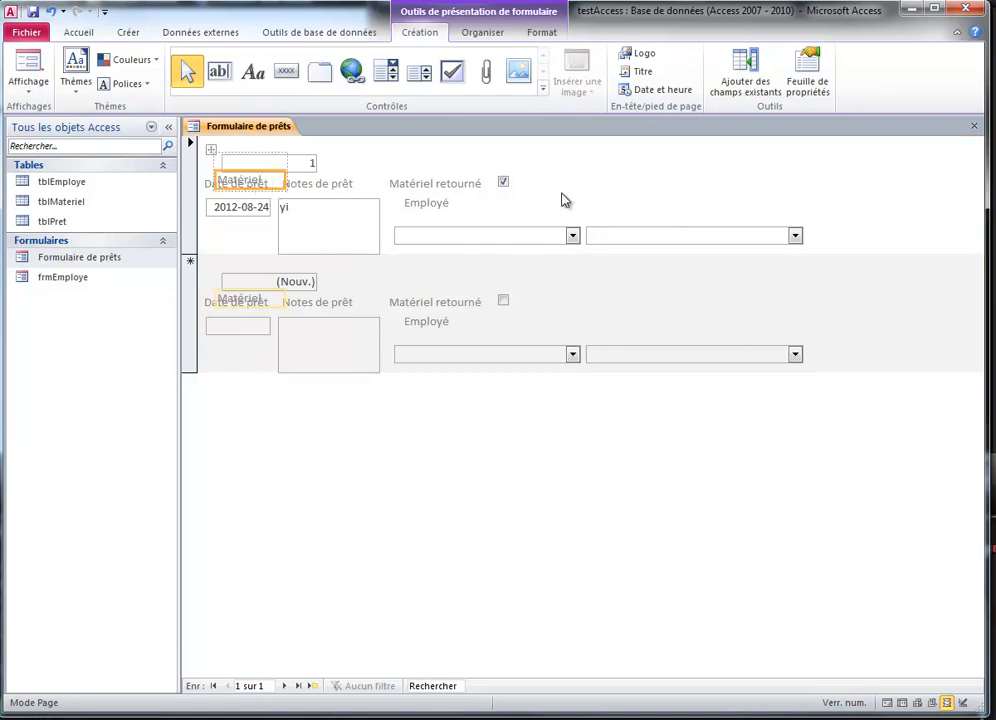
left_click_drag(208, 153, 557, 193)
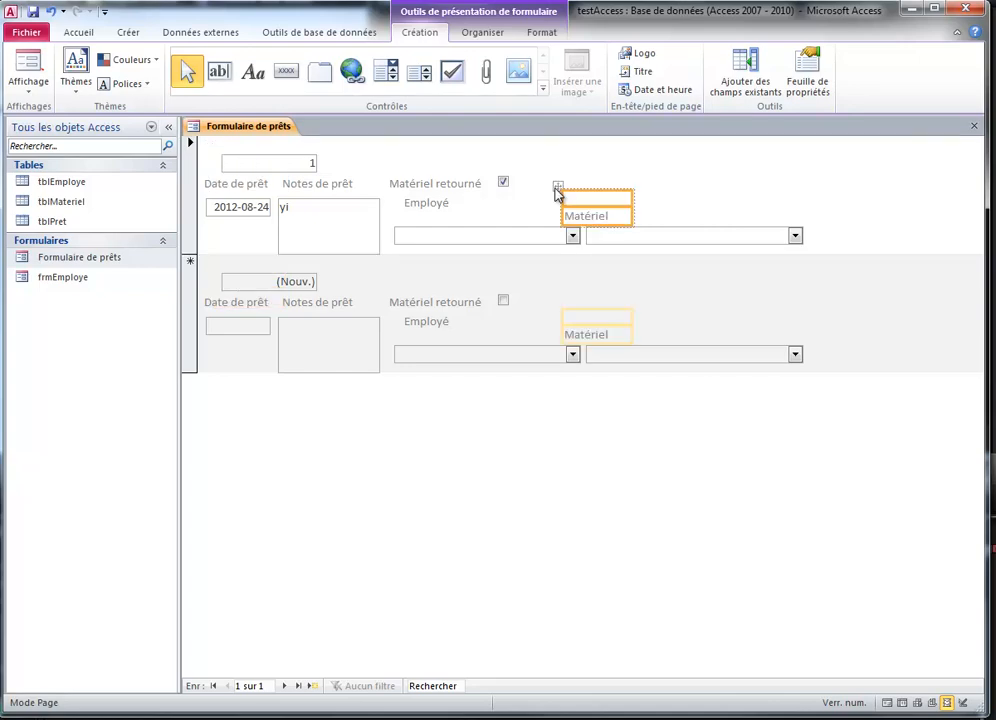
Step: Move the Matériel label together with its empty cell further over so it sits above the equipment drop-down
left_click(612, 184)
left_click(596, 215)
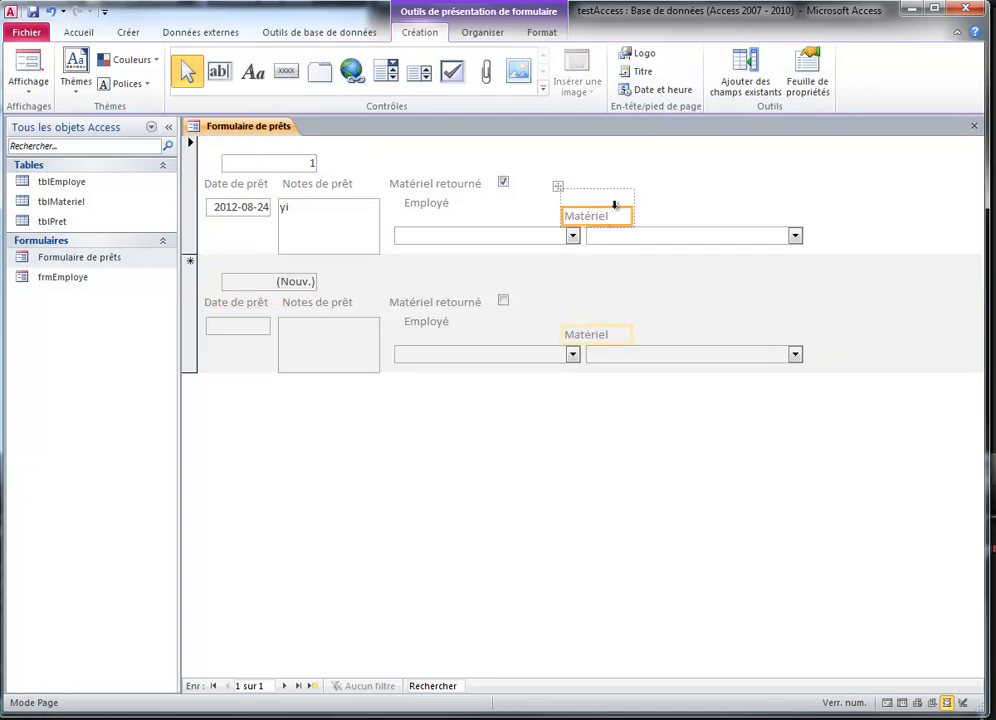
left_click(613, 199)
left_click_drag(565, 203, 625, 192)
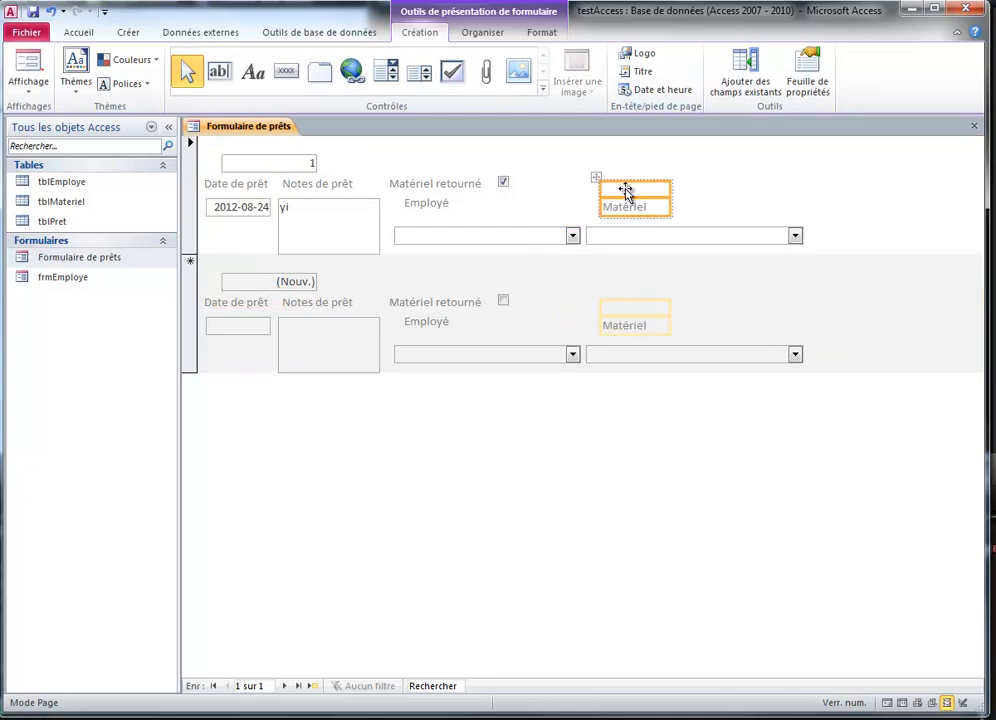
left_click(702, 200)
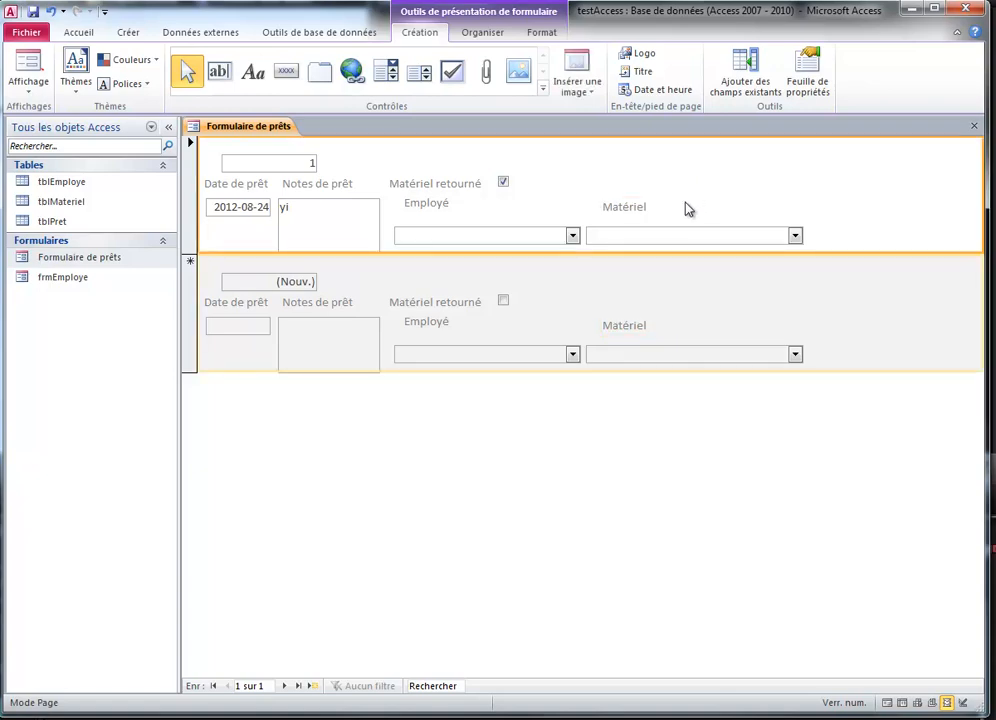
Step: Shorten the Notes de prêt box slightly to tighten each record, and display the form in form view
left_click(329, 232)
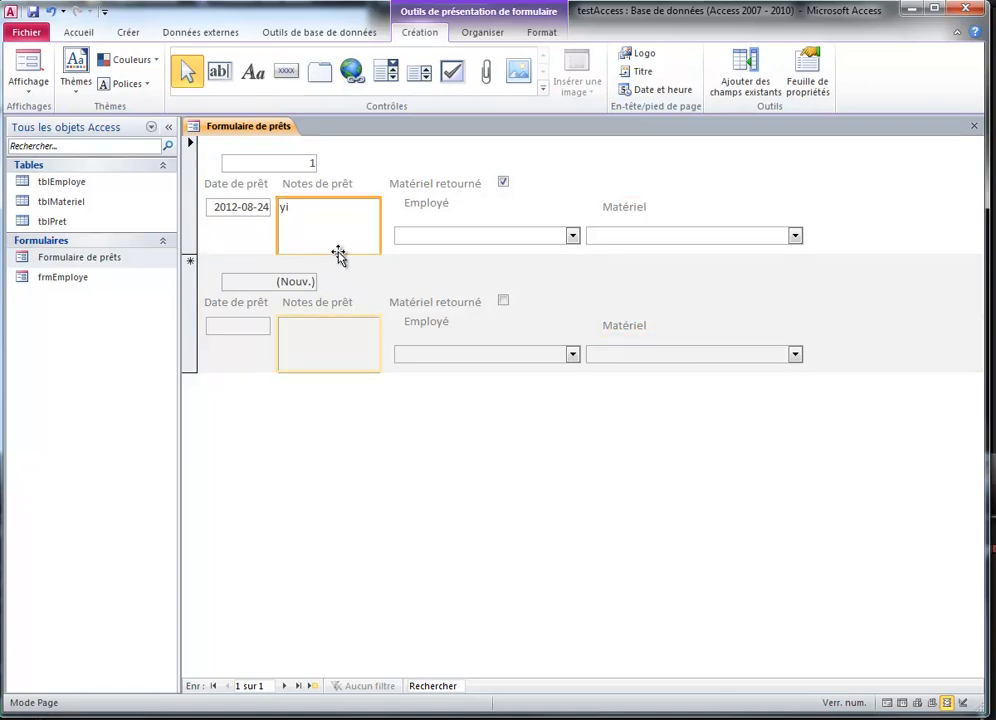
left_click_drag(338, 252, 338, 245)
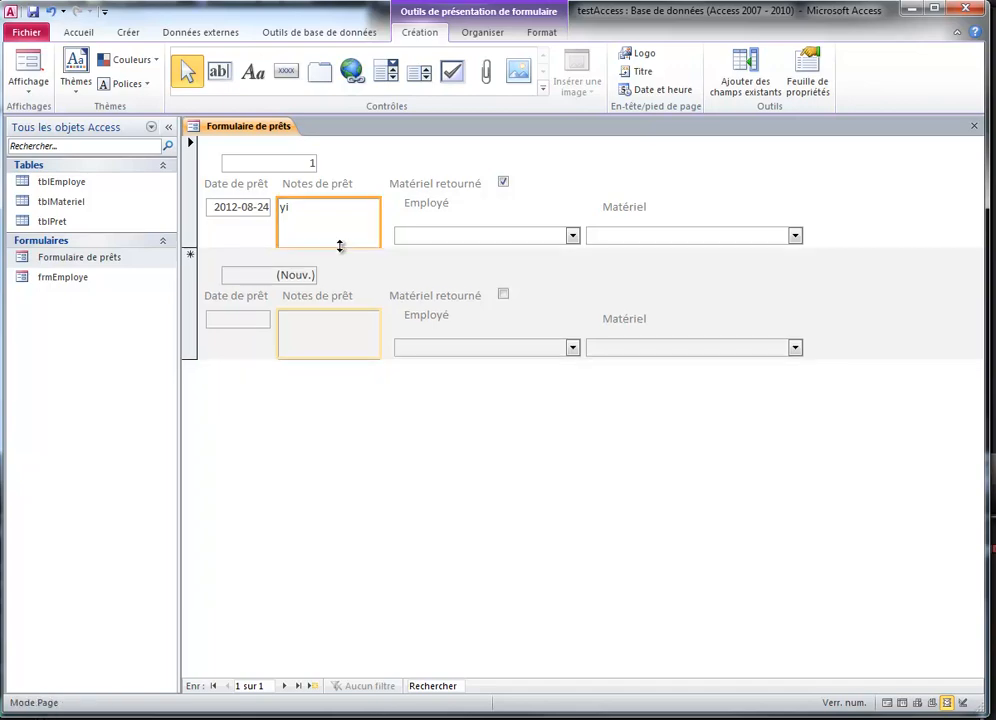
left_click(30, 72)
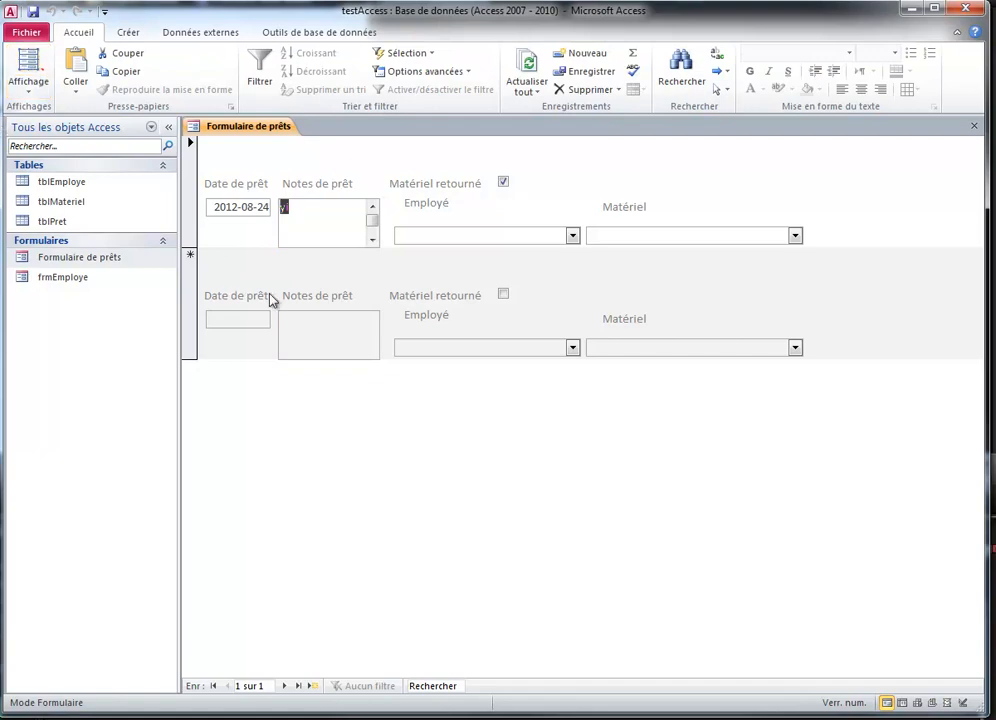
Step: Replace the first loan's note with "En bon état" and clear its Matériel retourné checkbox
left_click(304, 214)
left_click_drag(304, 214, 273, 220)
type("En bon état")
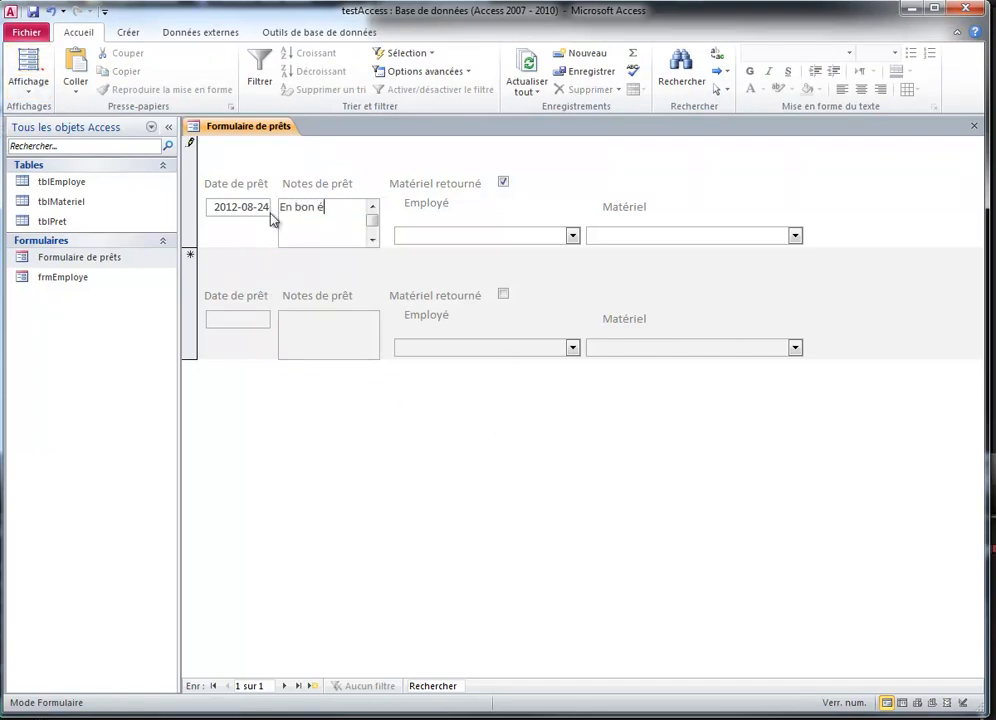
left_click(503, 182)
left_click(572, 235)
left_click(481, 262)
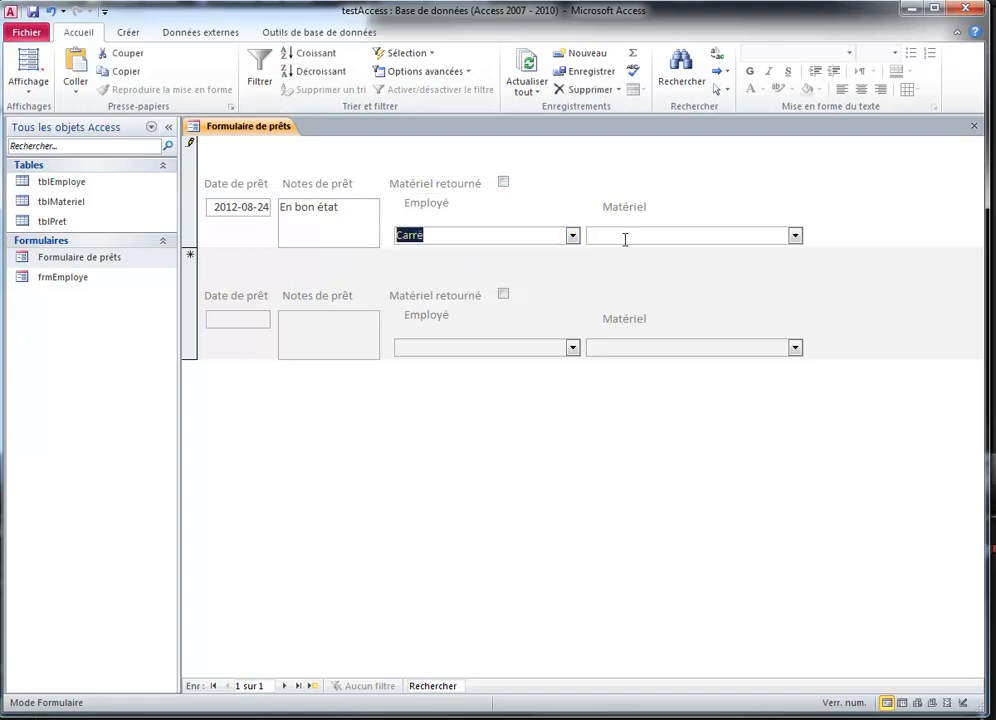
left_click(795, 235)
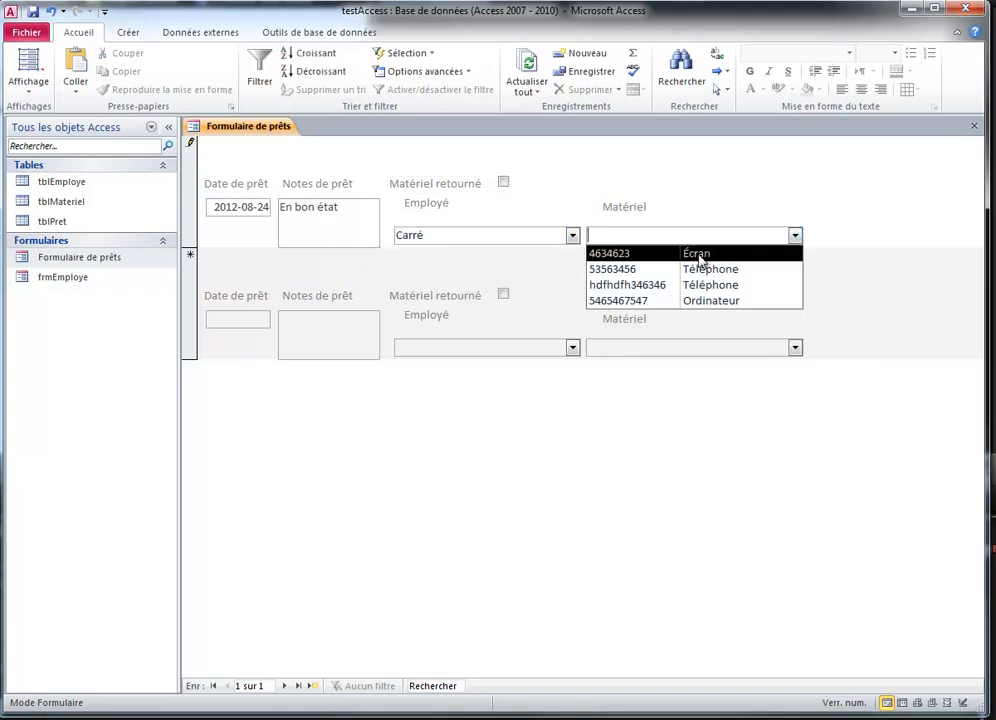
left_click(698, 278)
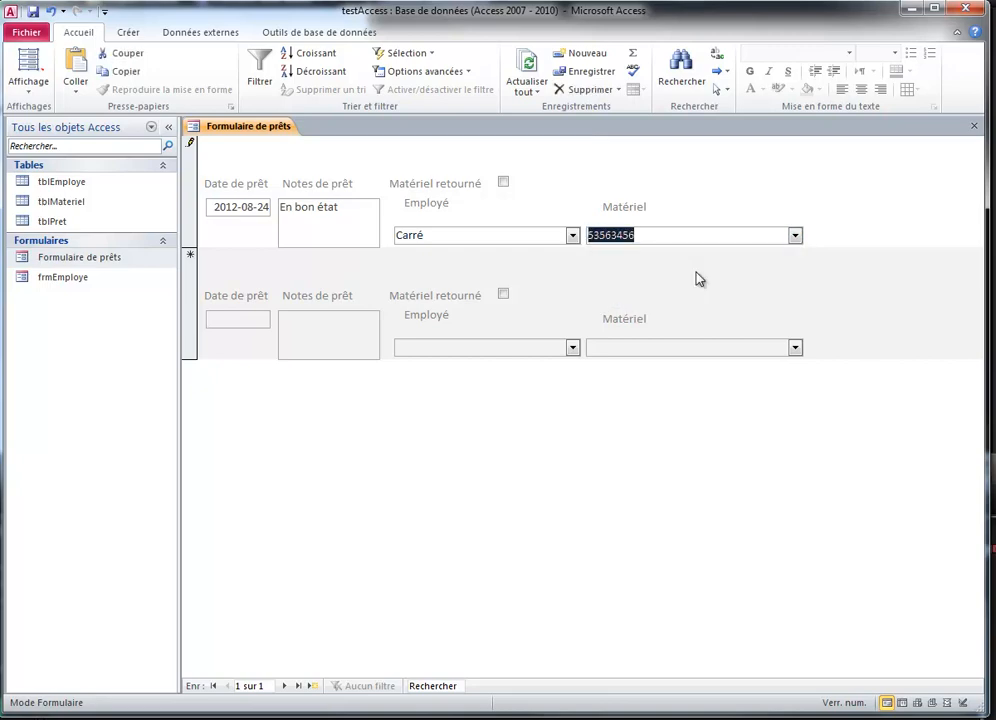
Step: Start a second loan record dated 2012-08-29 with the note "Défectueux: surface"
left_click(263, 320)
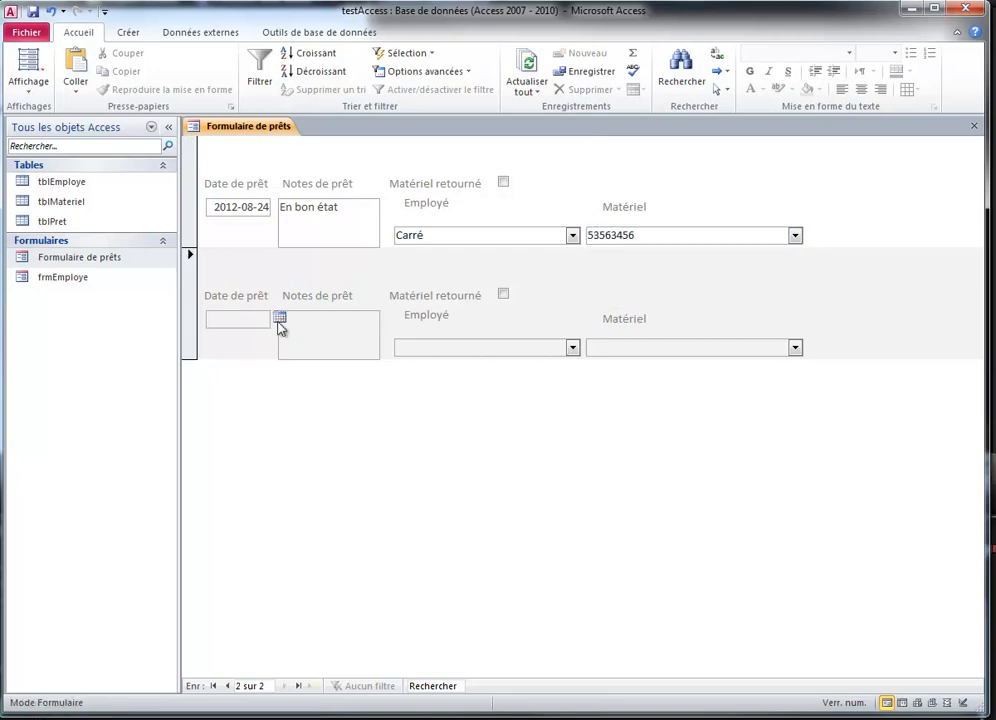
left_click(280, 319)
left_click(251, 413)
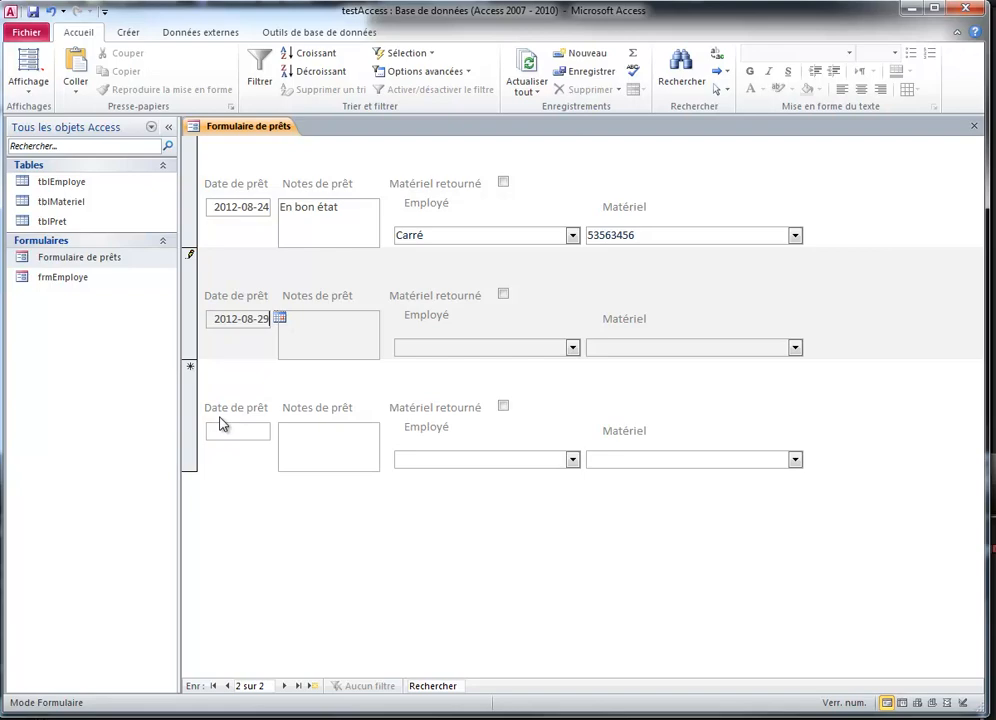
left_click(331, 327)
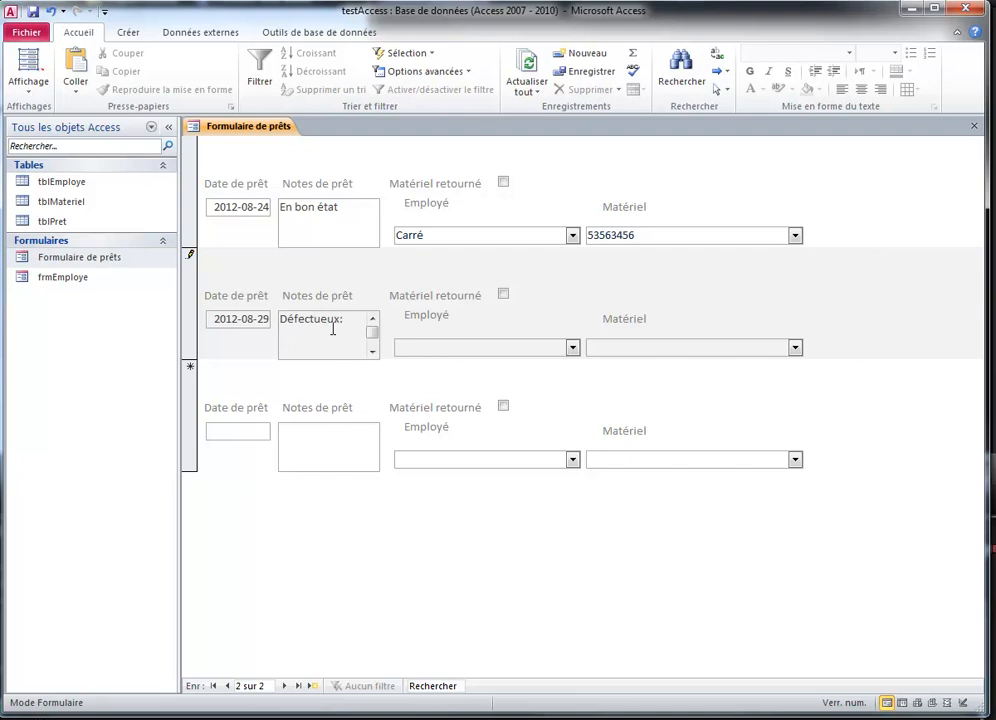
type("ce")
key("BackSpace")
key("BackSpace")
key("BackSpace")
key("BackSpace")
type("face")
left_click(572, 347)
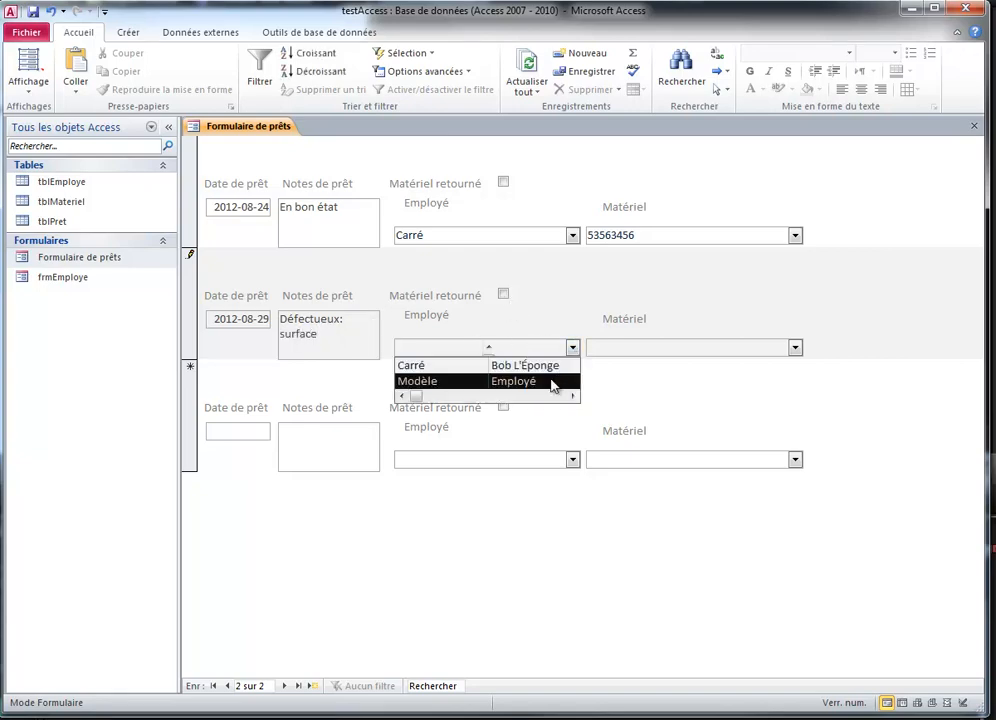
left_click(548, 382)
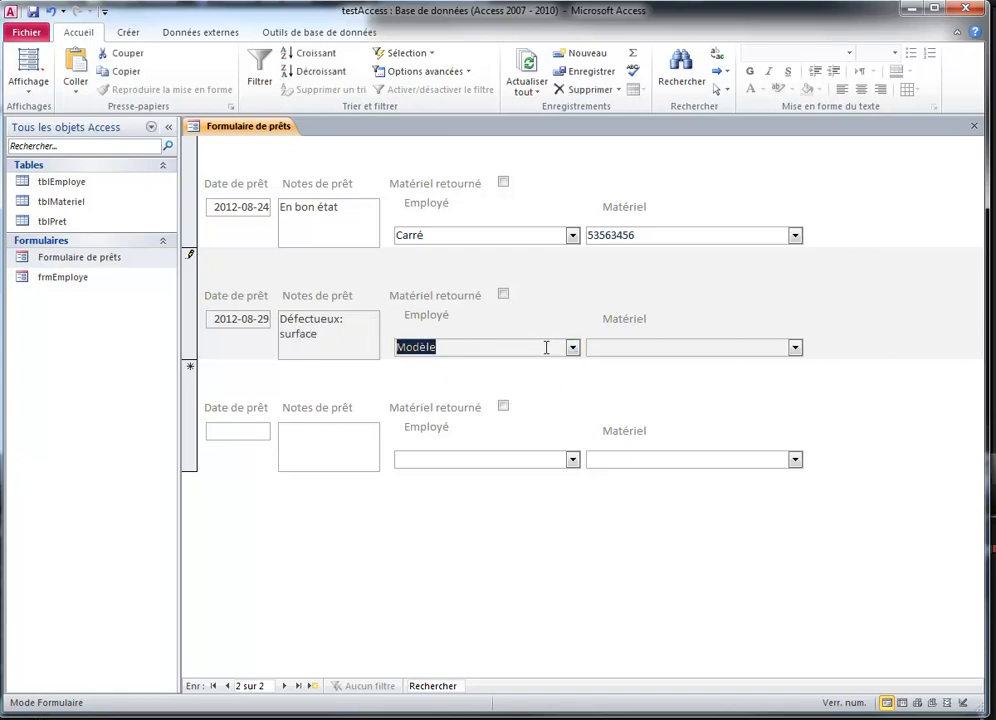
left_click(795, 347)
left_click(672, 411)
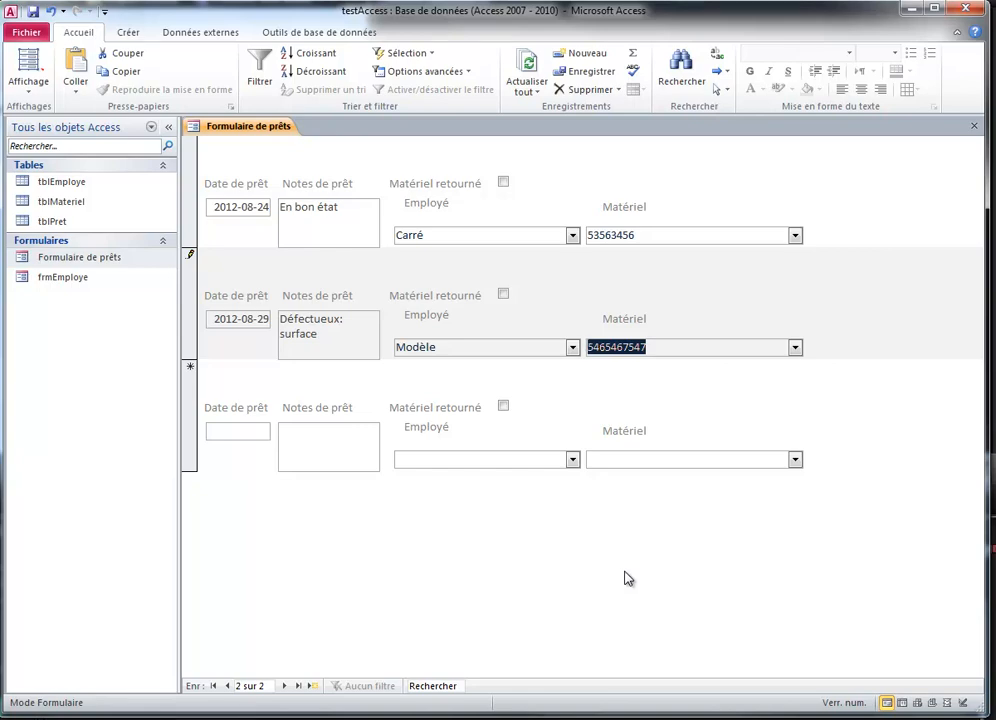
left_click(504, 294)
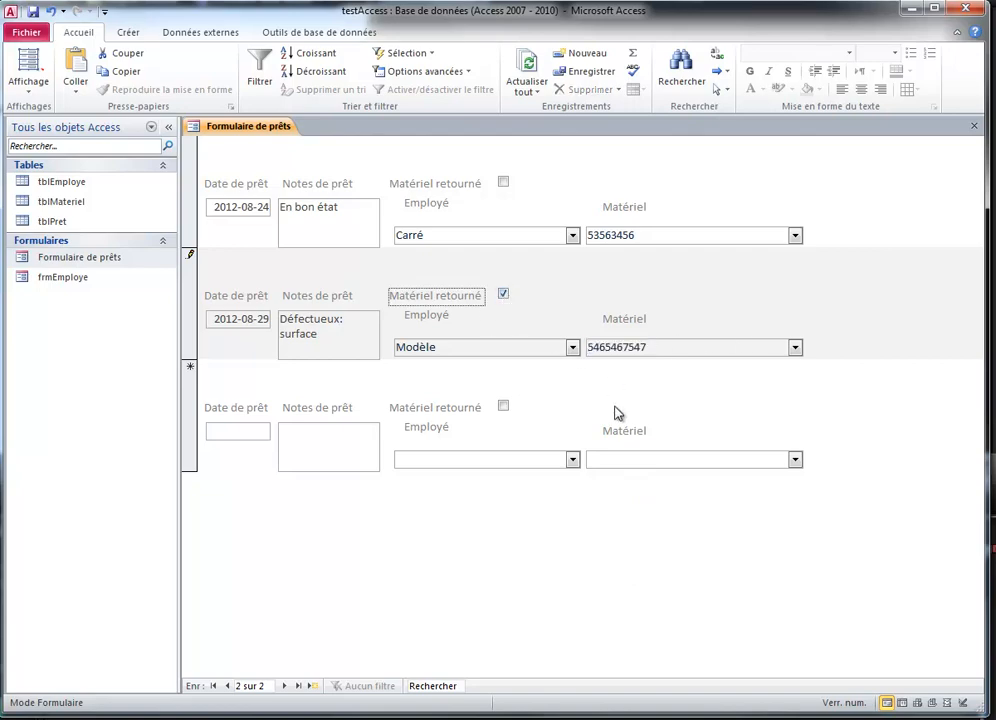
left_click(796, 347)
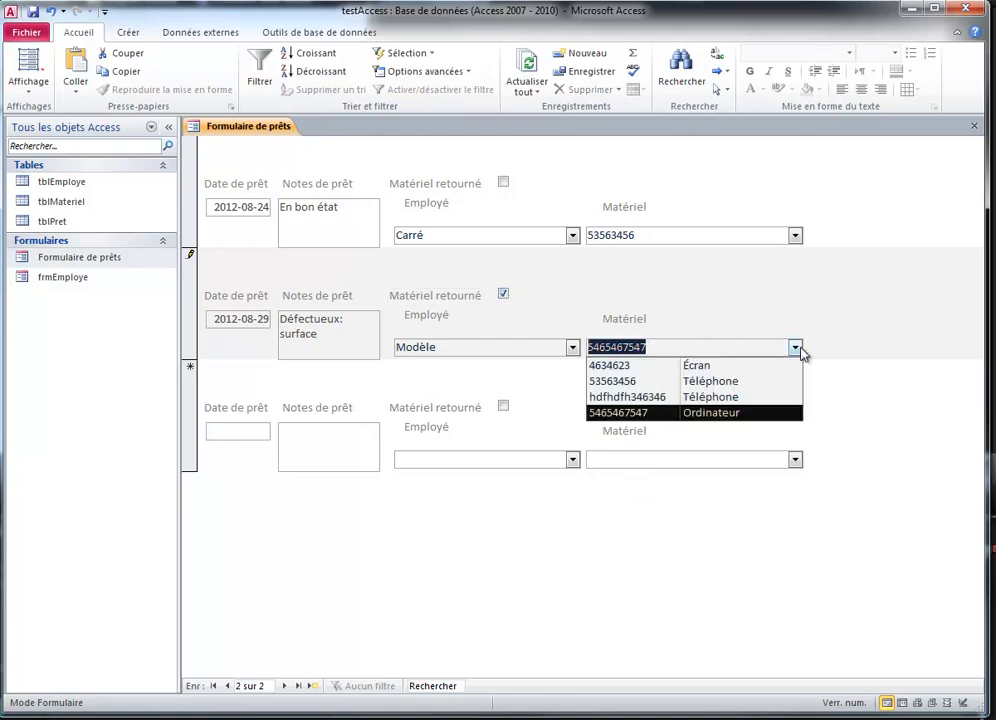
left_click(753, 412)
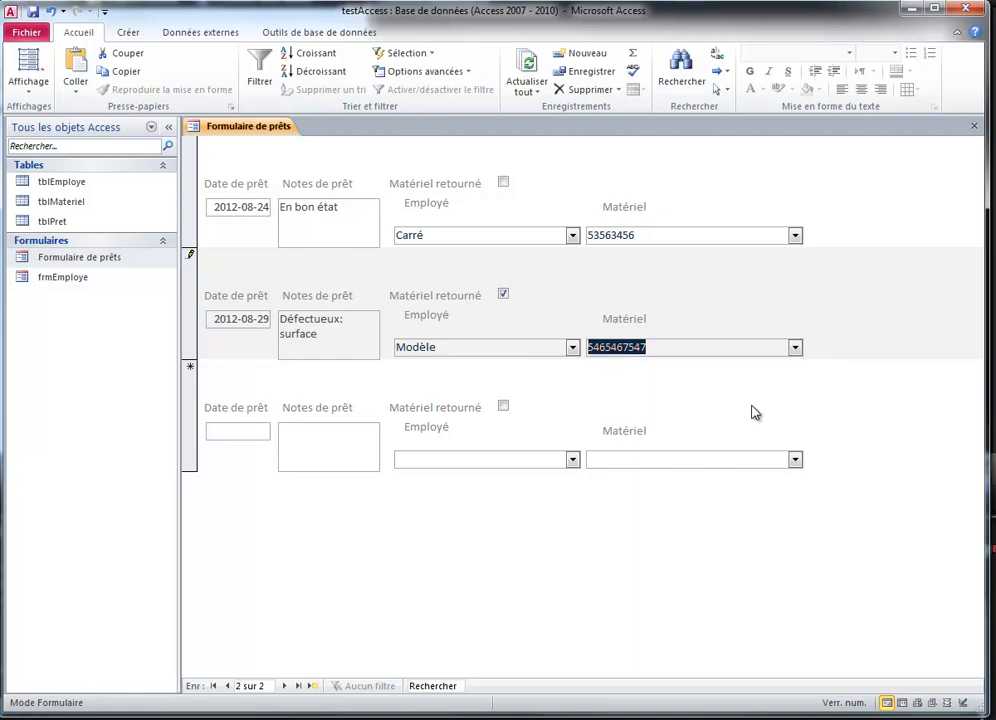
left_click(792, 346)
left_click(774, 413)
Step: Start a third loan record dated 2012-08-30 with the note "Défectueux"
left_click(256, 430)
left_click(281, 430)
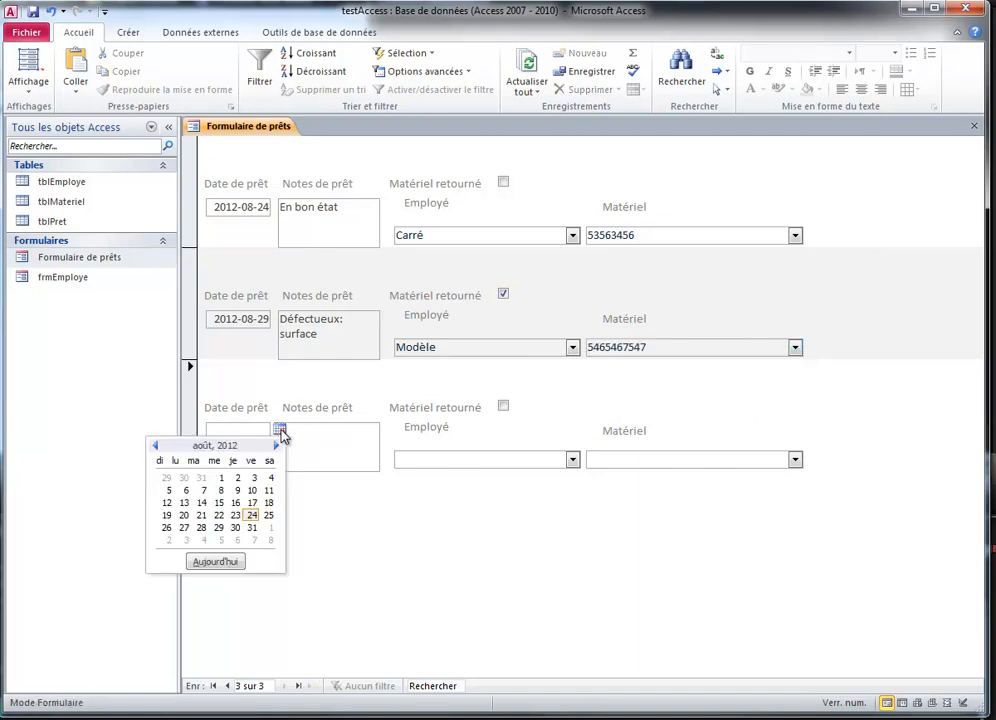
left_click(238, 527)
left_click(352, 438)
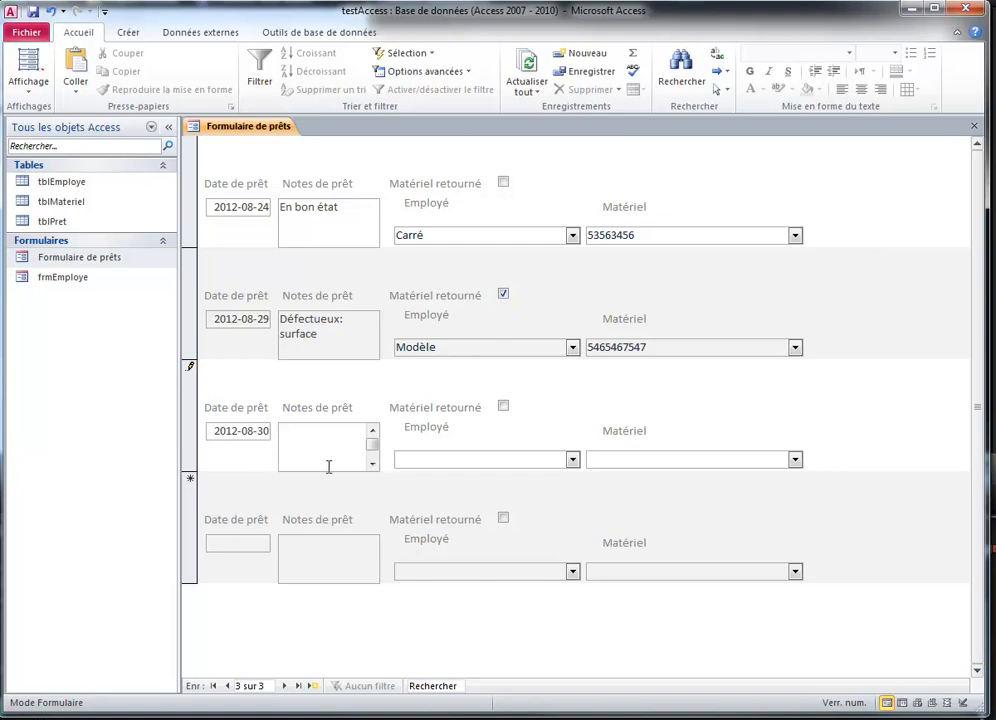
type("Défectueux")
left_click(573, 460)
left_click(560, 474)
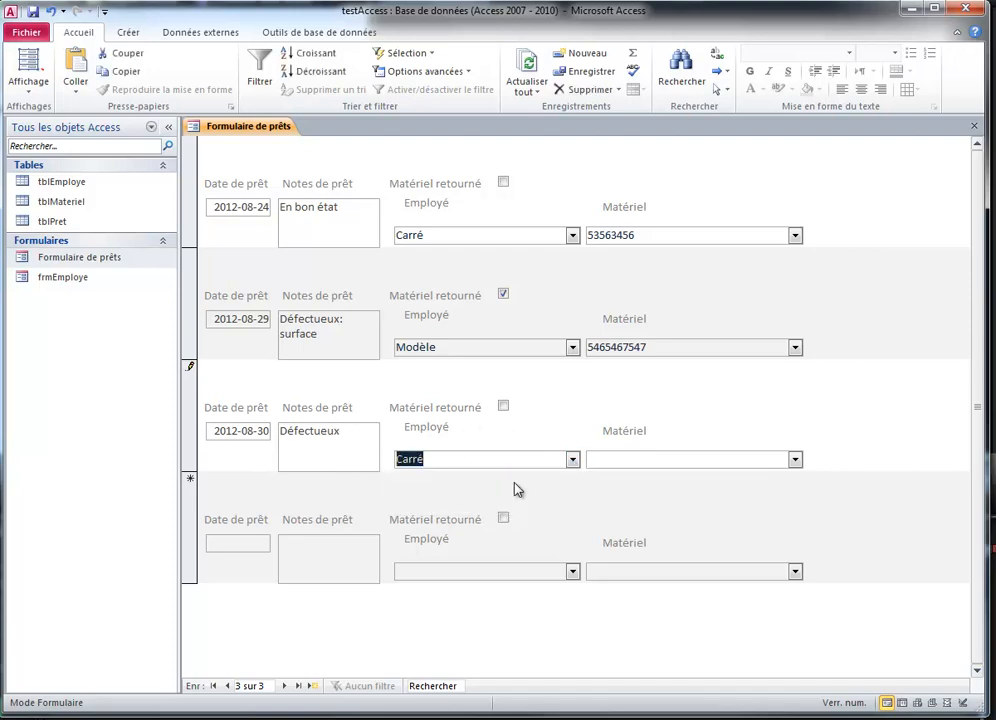
left_click(796, 459)
left_click(745, 585)
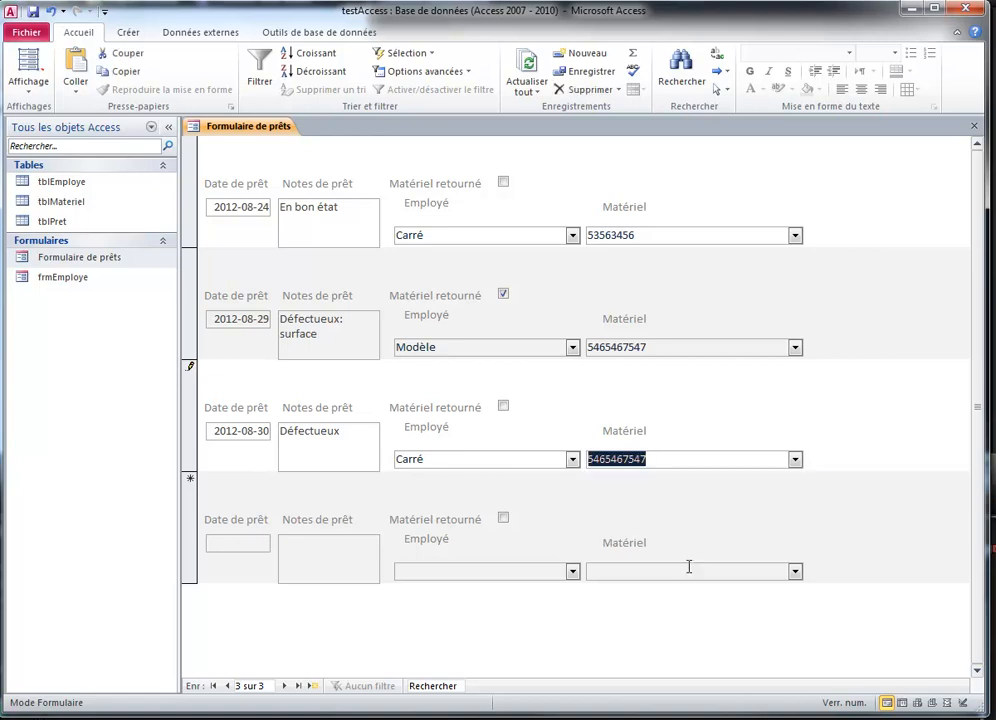
left_click(689, 572)
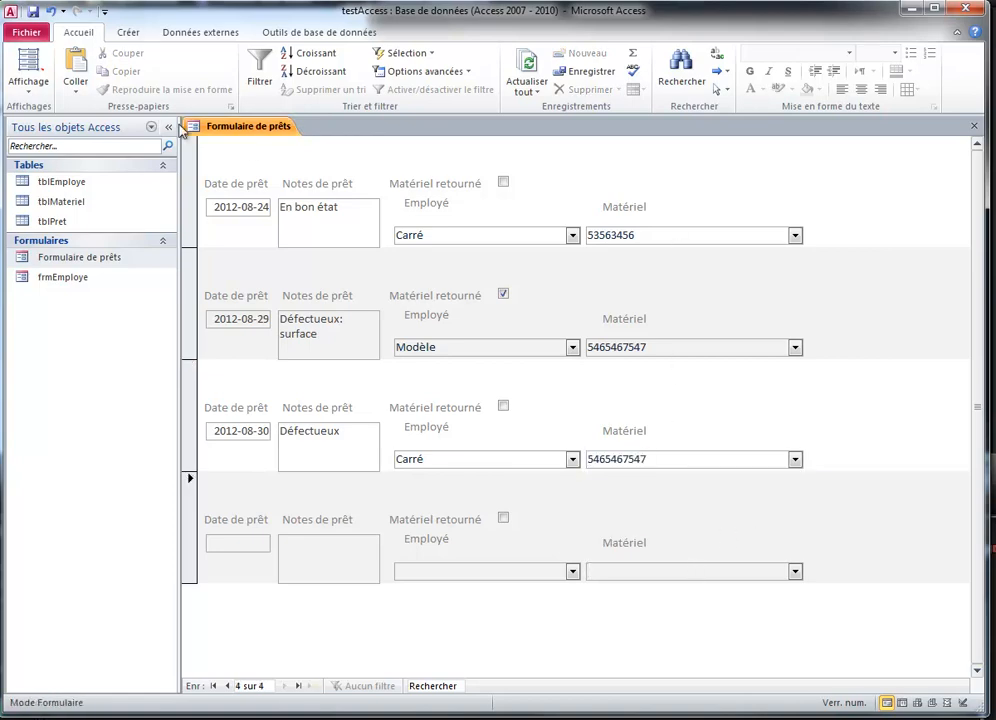
left_click(29, 63)
left_click(29, 63)
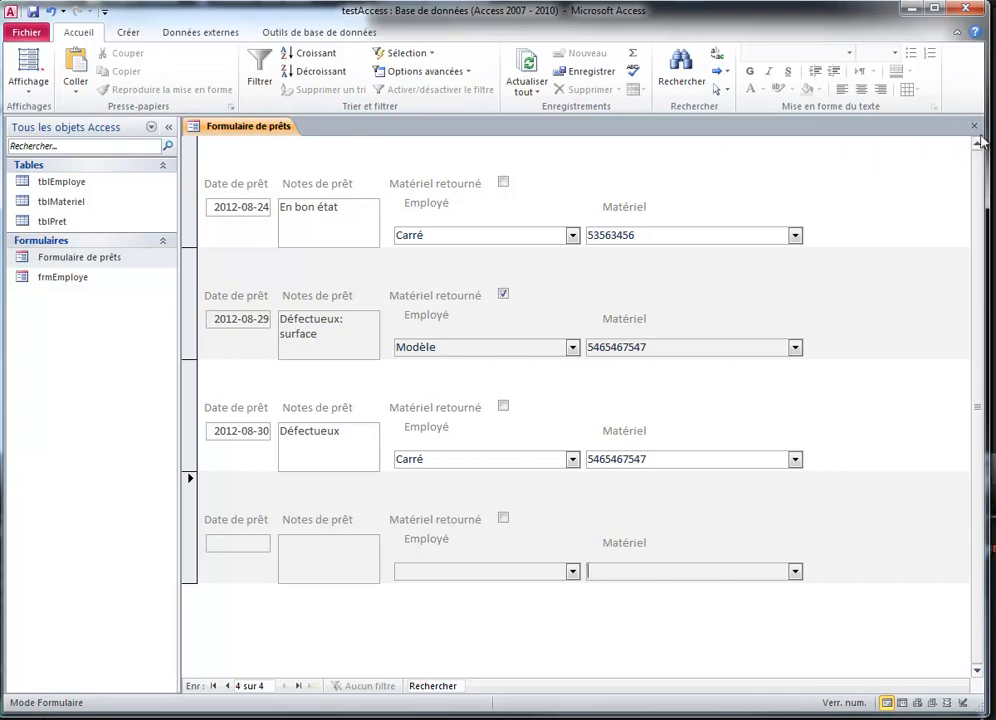
Step: Open the frmEmploye form and compare its layout with that of the loan form
left_click(66, 280)
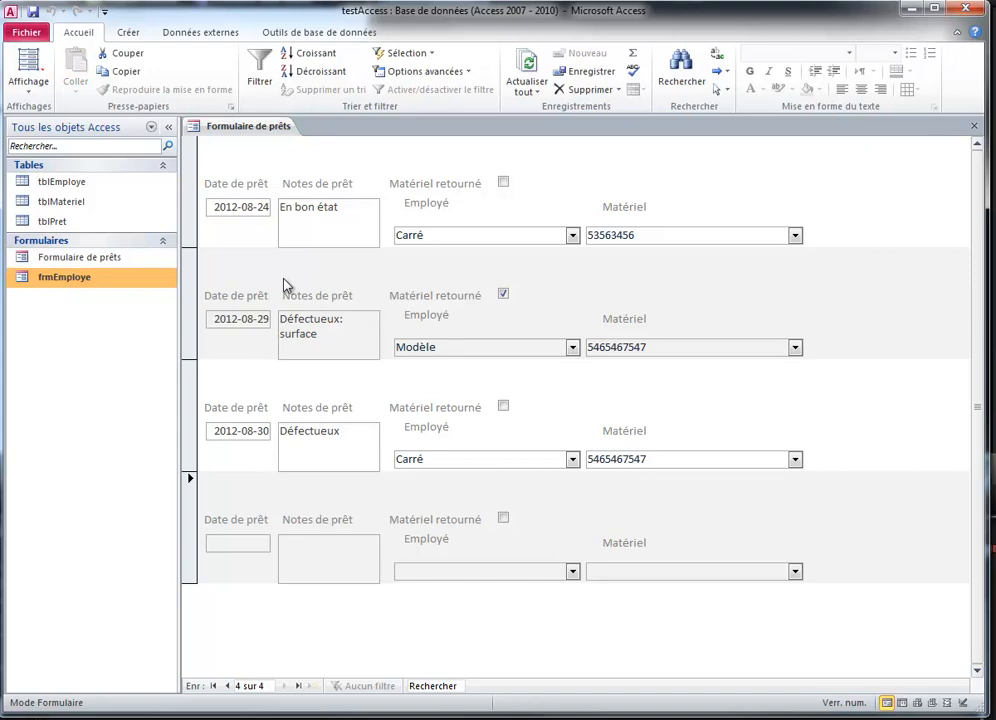
double_click(100, 280)
left_click(233, 127)
left_click(360, 128)
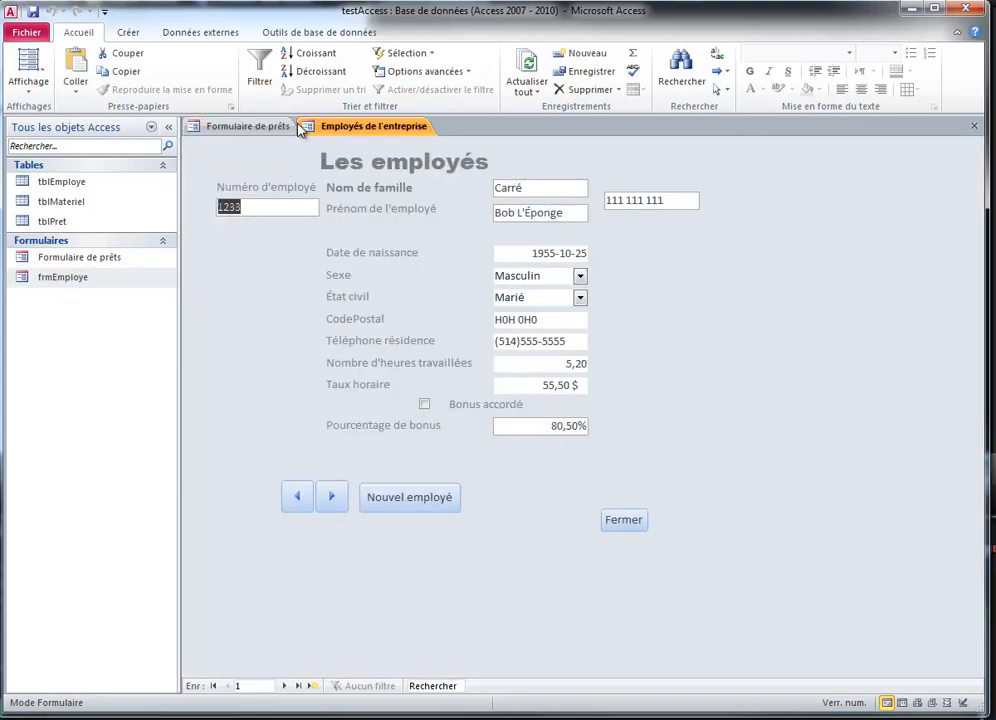
left_click(245, 126)
left_click(411, 128)
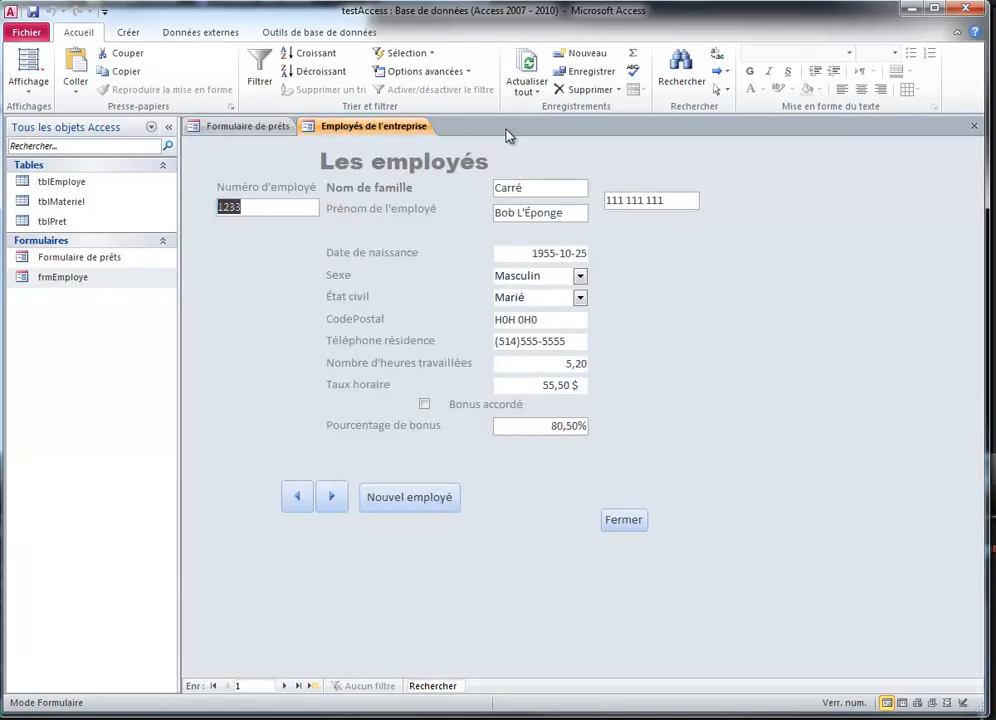